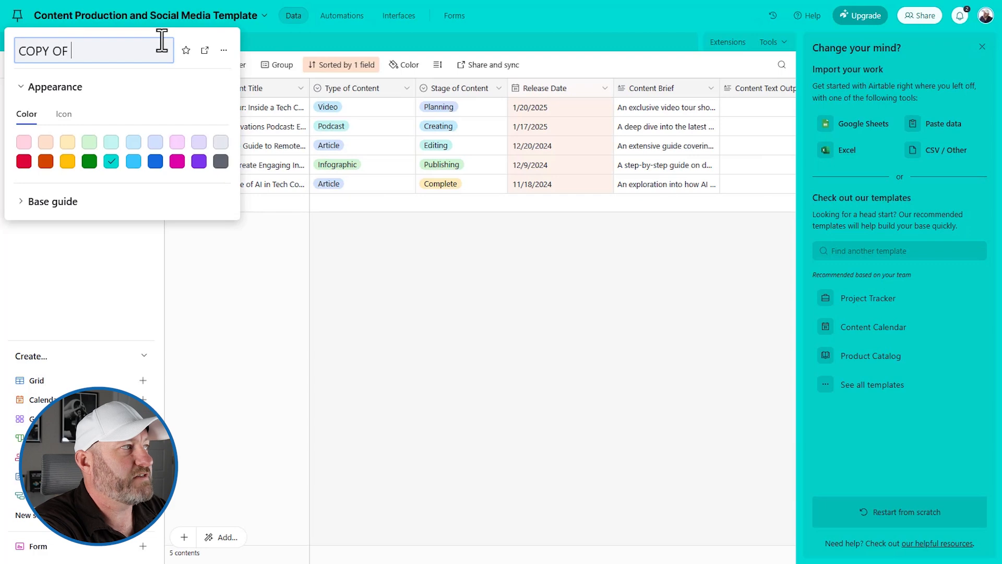
- Rename the base as COPY OF TEMPLATE, set its color to dark purple, and dismiss the import and template suggestions
type("EMPLATE")
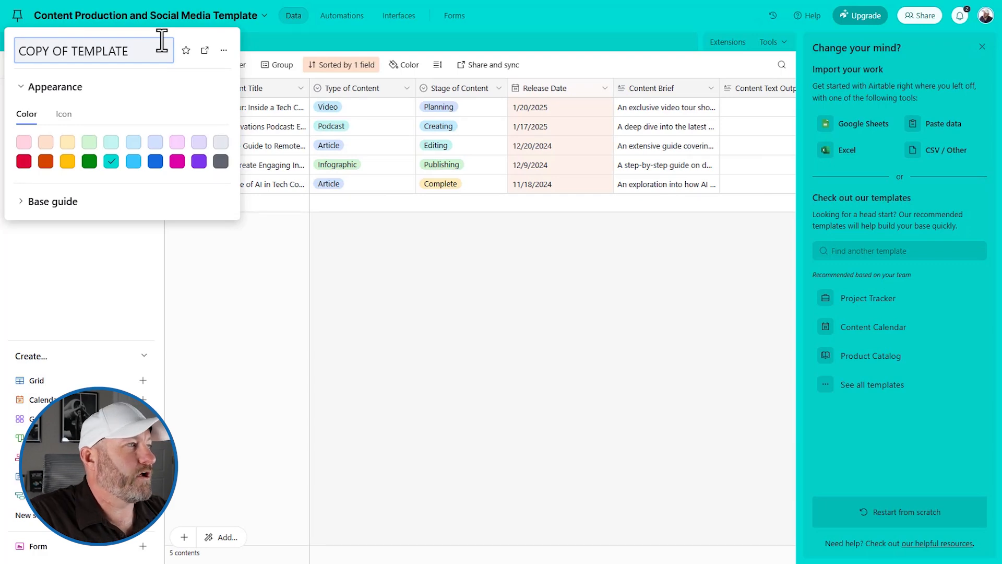
left_click(199, 161)
left_click(253, 190)
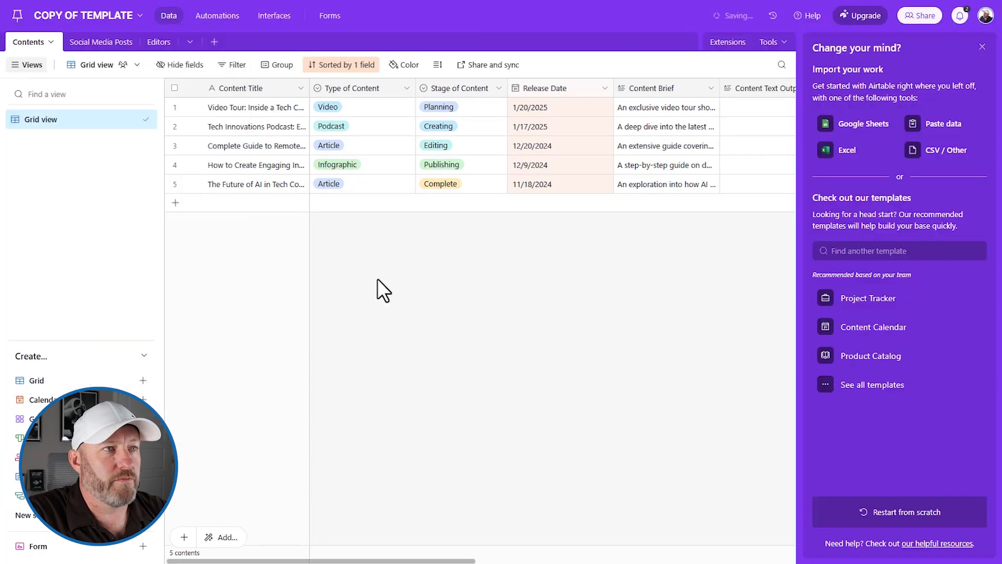
left_click(982, 47)
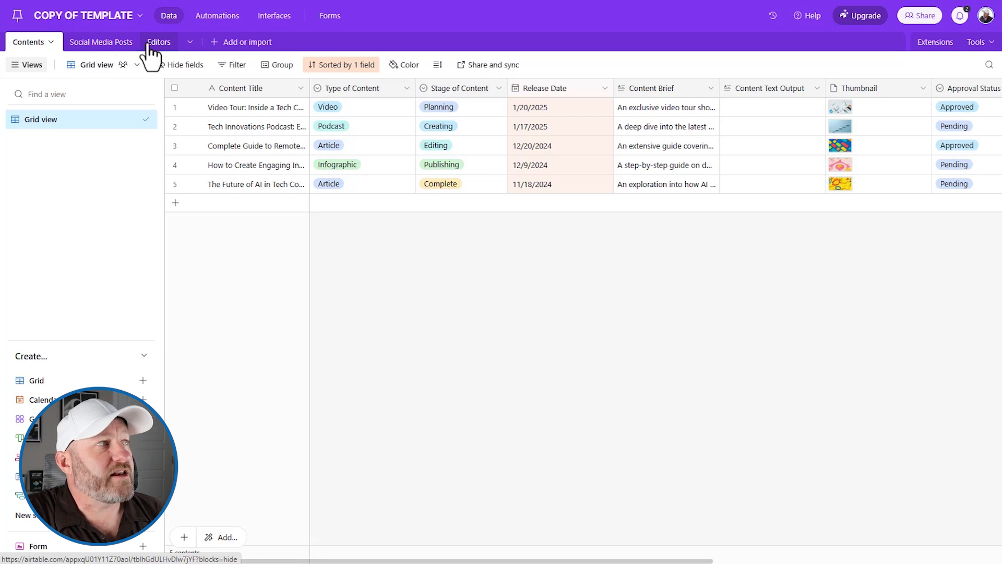
- Examine the base's automations and its Working Content and Contents Gallery interface pages, and return to the Contents table data
left_click(213, 17)
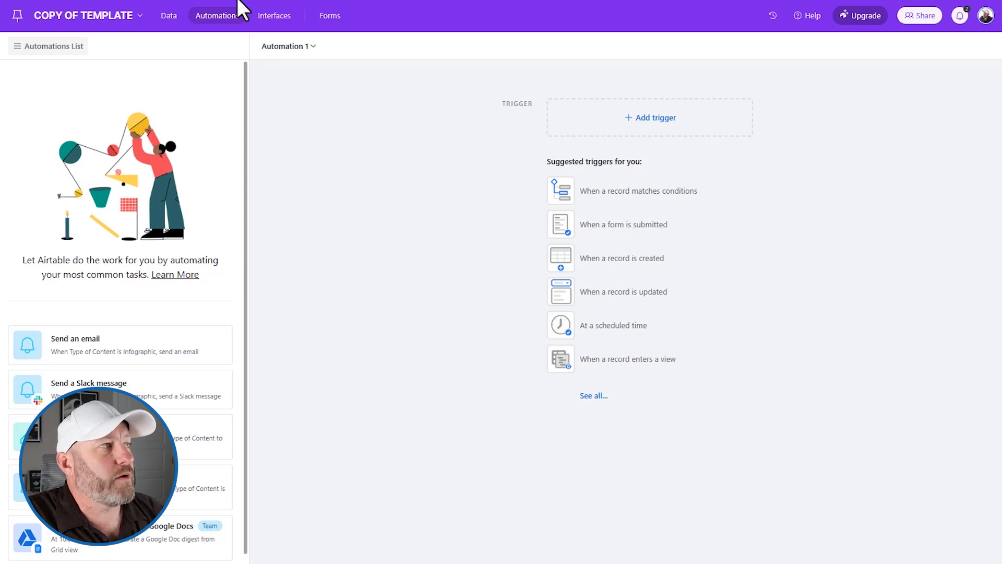
left_click(268, 16)
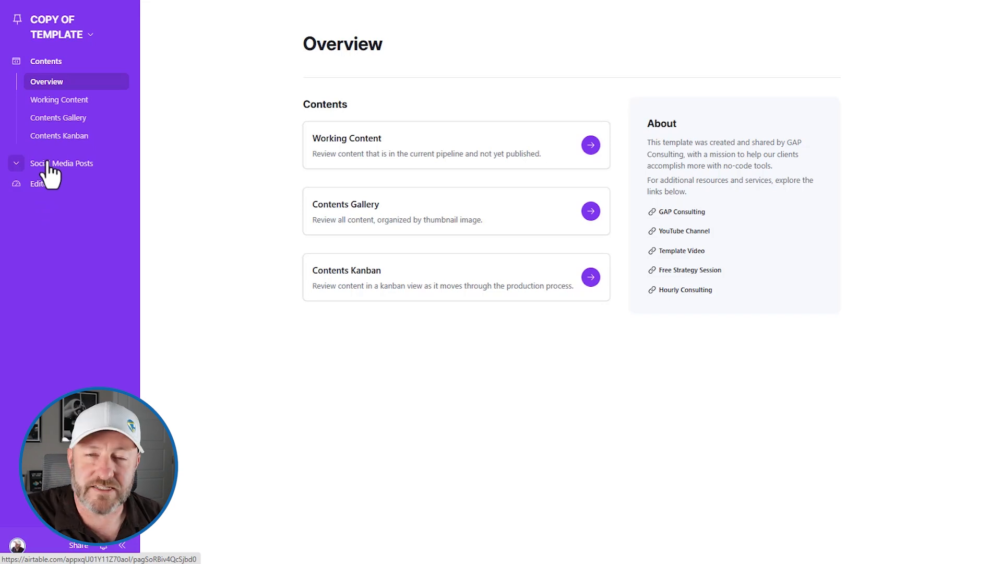
left_click(49, 99)
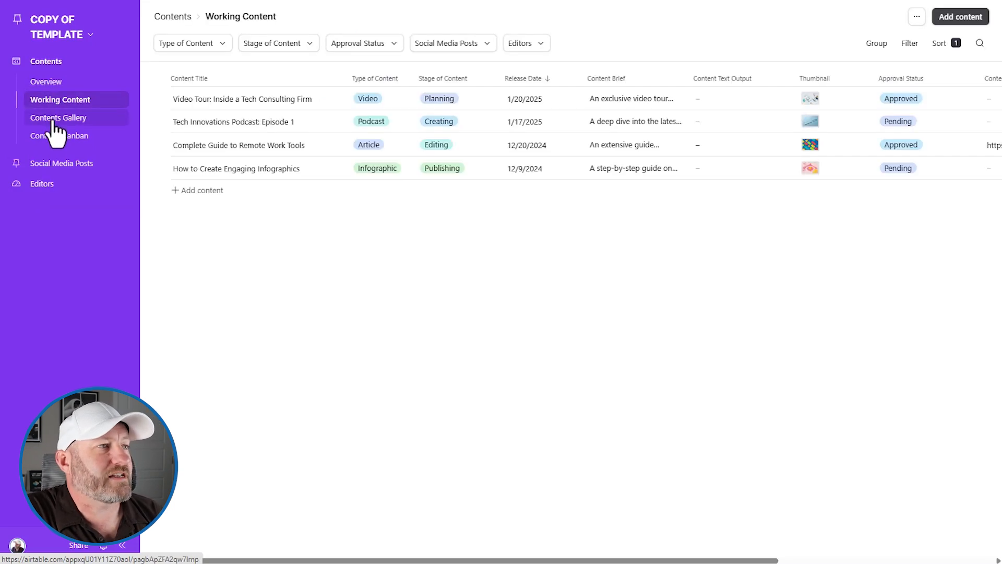
left_click(61, 119)
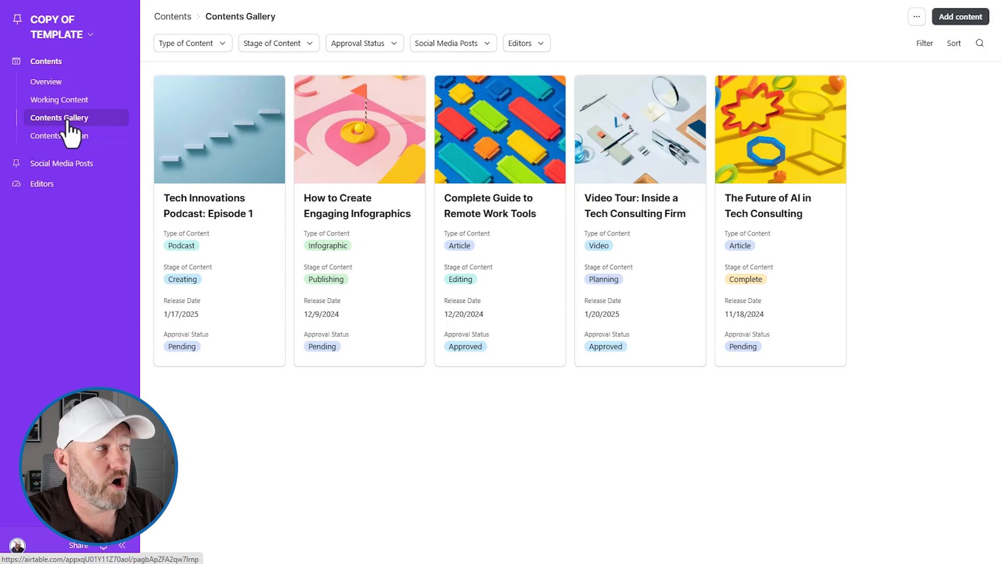
left_click(62, 34)
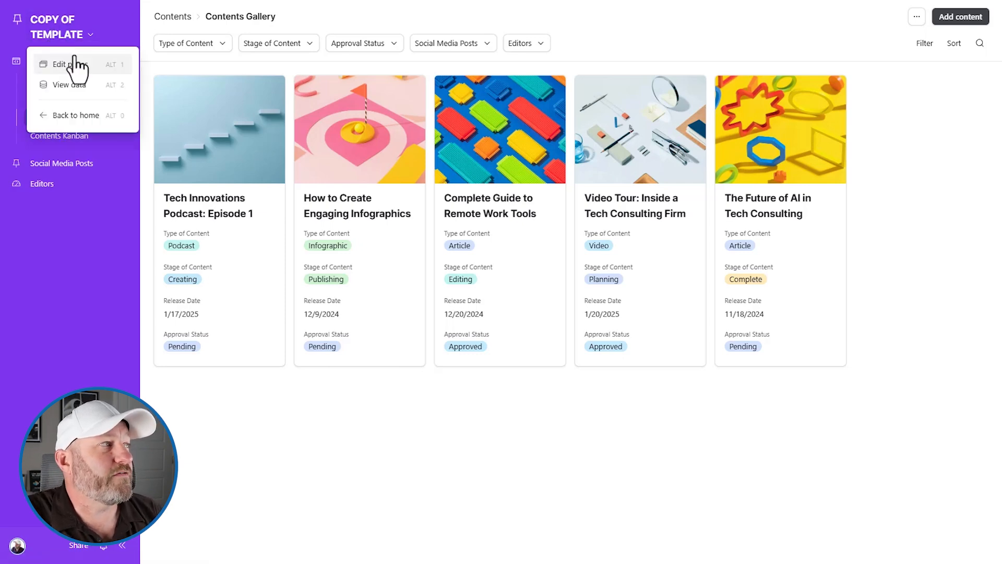
left_click(73, 84)
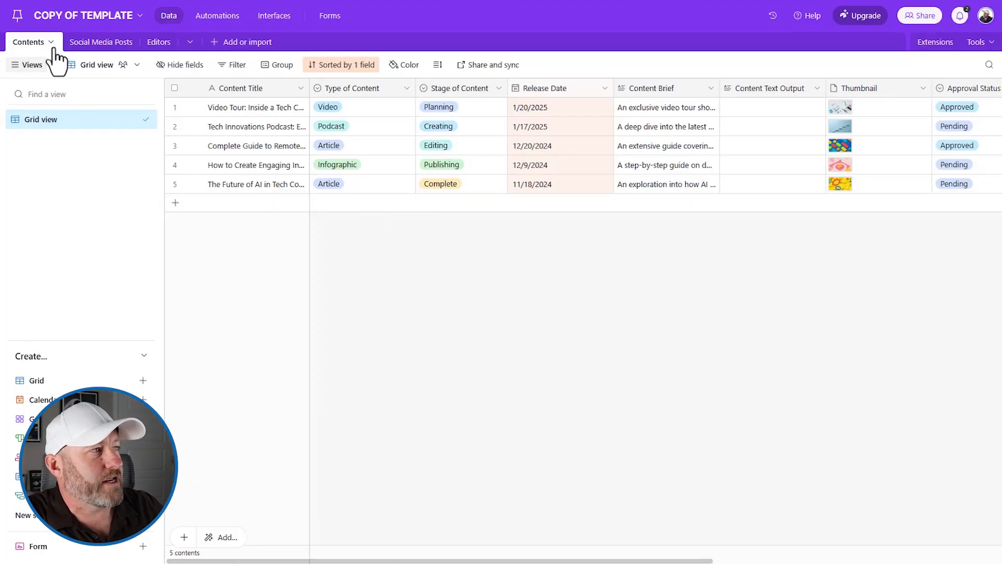
left_click(259, 108)
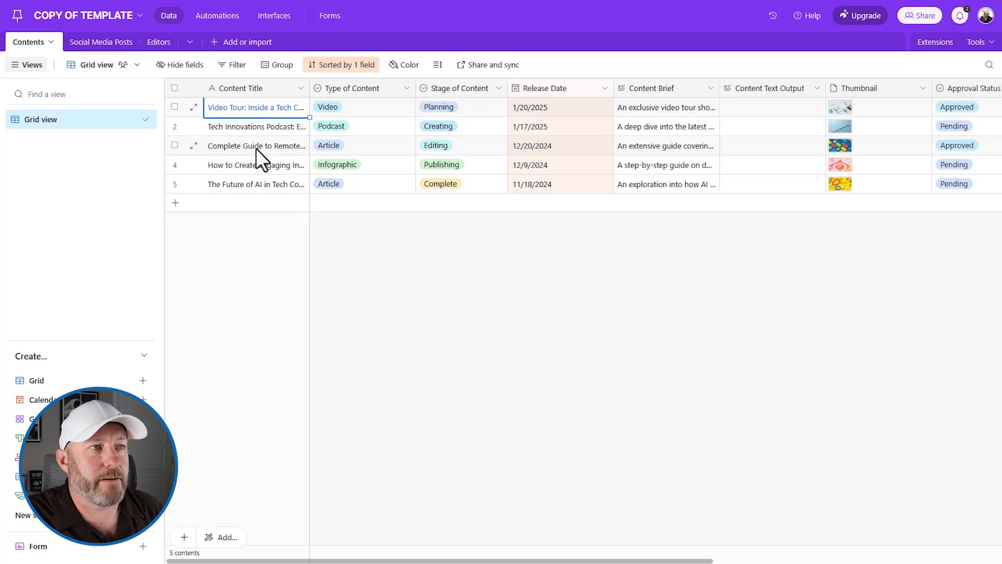
- Create a new blank table named Tasks
left_click(230, 46)
left_click(244, 87)
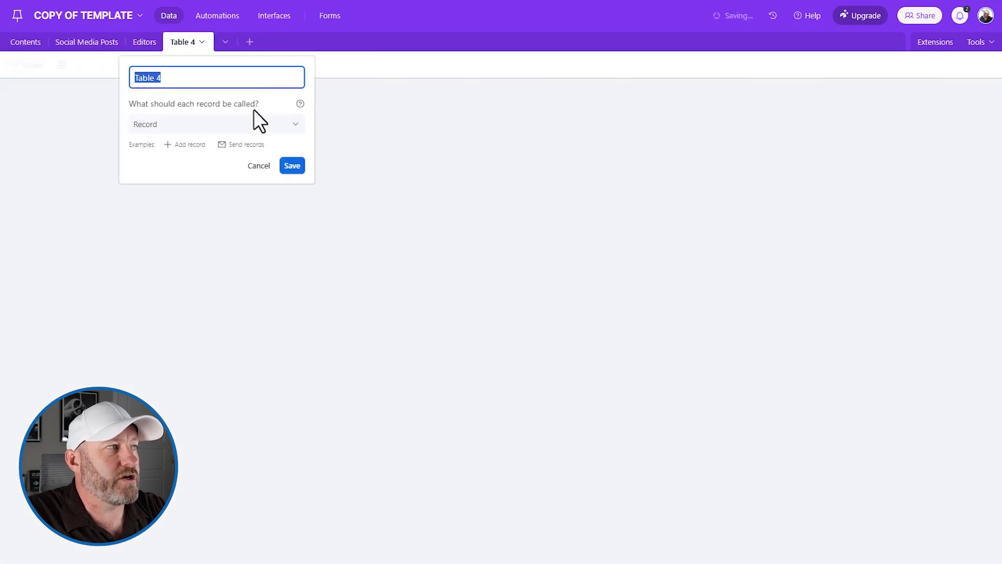
type("Tasks")
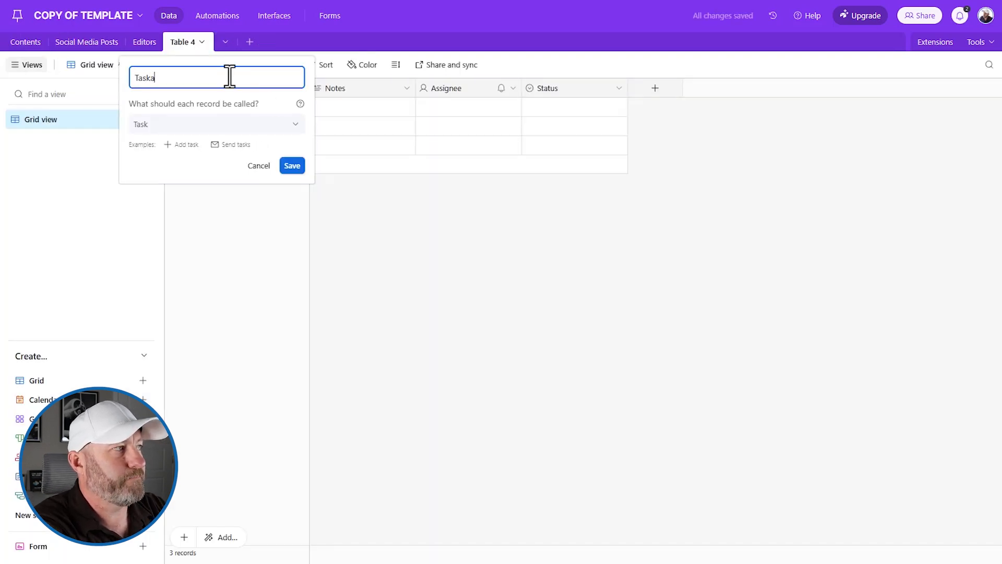
left_click(287, 170)
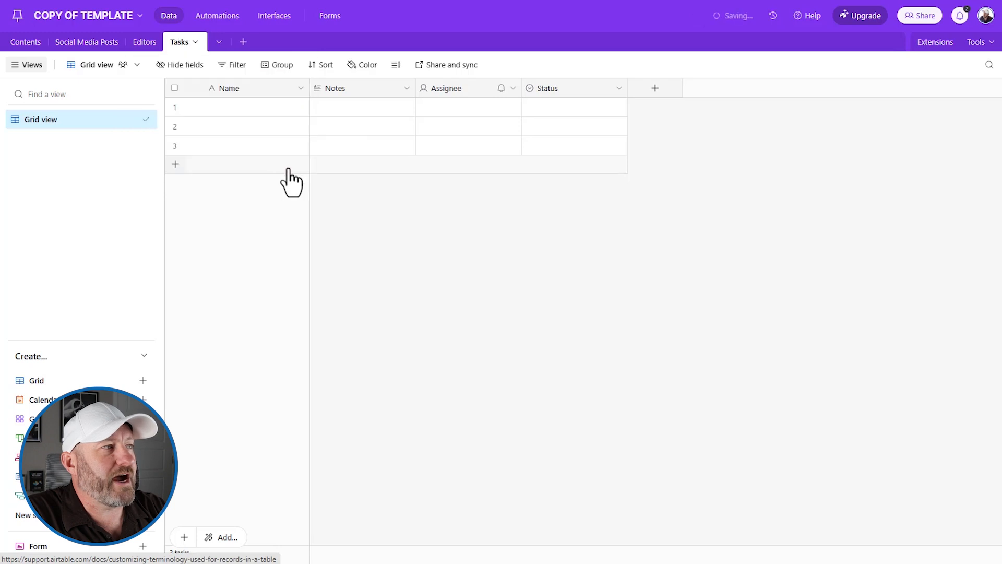
- Delete the default Notes, Assignee and Status fields from the Tasks table
right_click(346, 83)
left_click(365, 413)
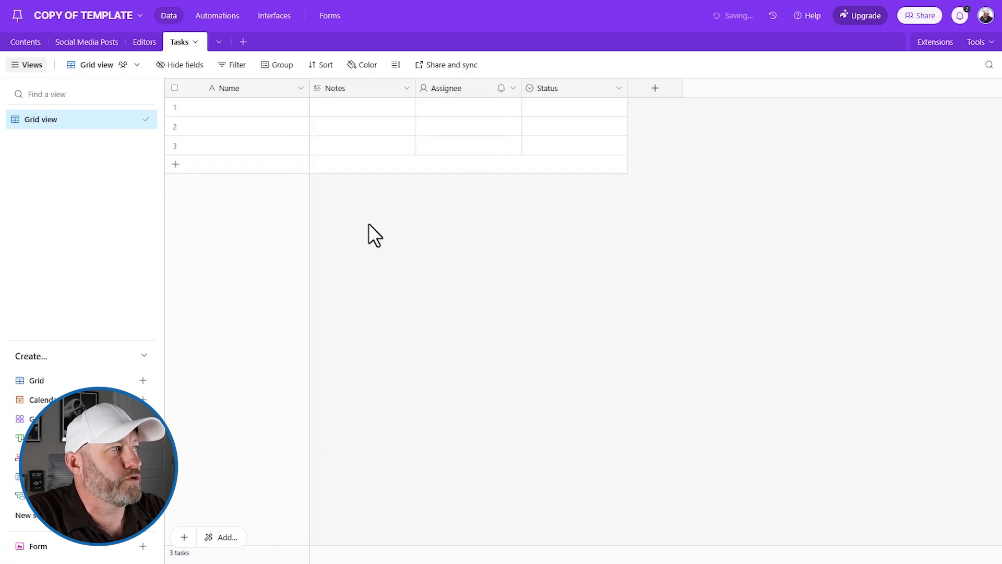
right_click(371, 94)
left_click(366, 412)
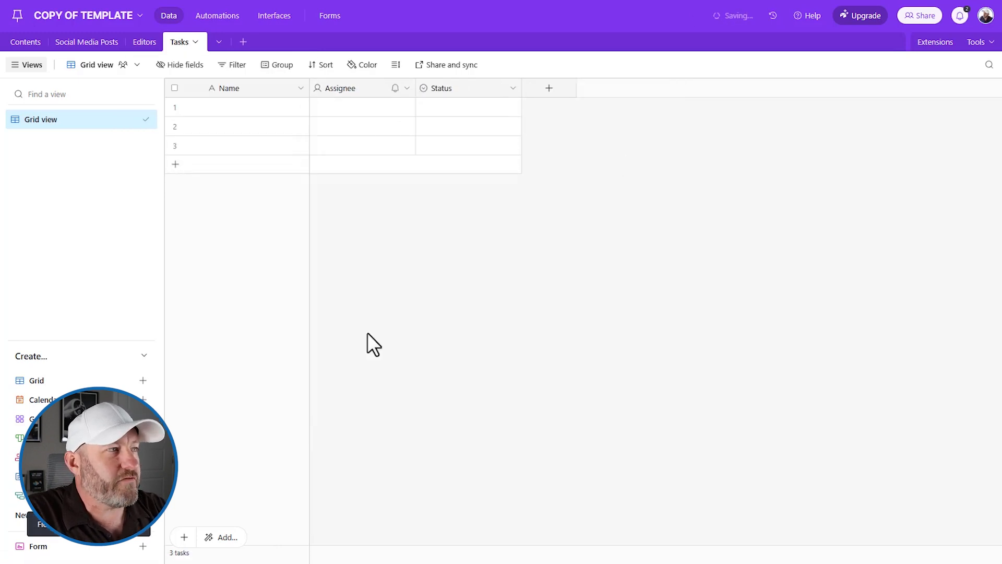
right_click(353, 95)
left_click(371, 412)
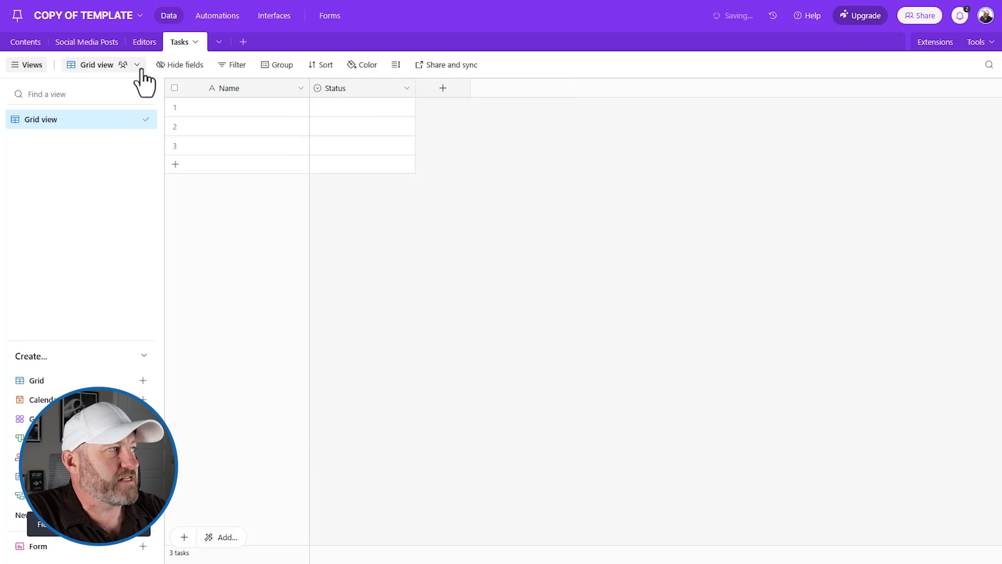
- Widen the Content Title column in the Contents table so the full titles fit
left_click(32, 46)
left_click(246, 185)
left_click_drag(309, 88, 393, 88)
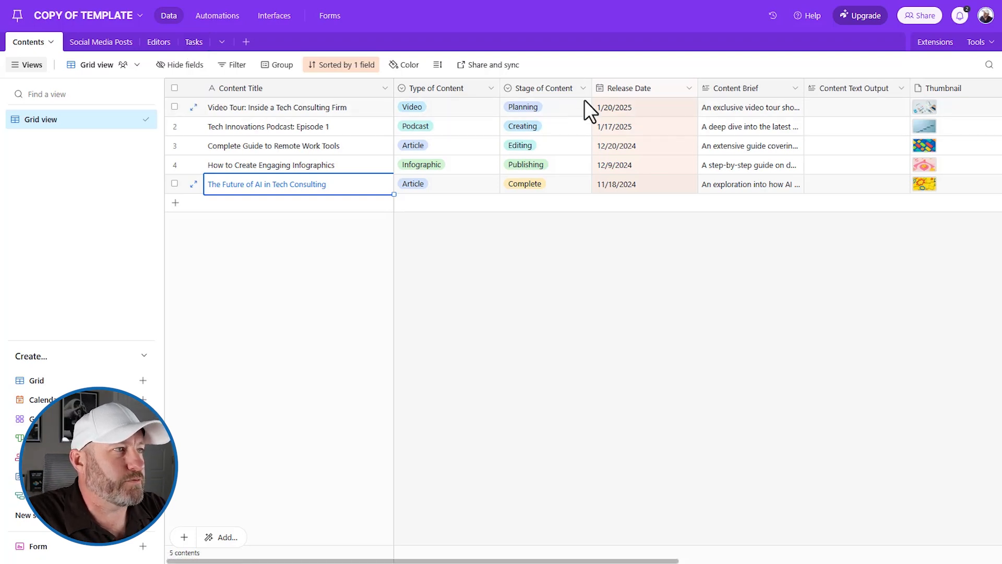
- Insert a linked-record field named Tasks before Release Date in the Contents table, linking to the Tasks table with multiple records allowed
right_click(619, 93)
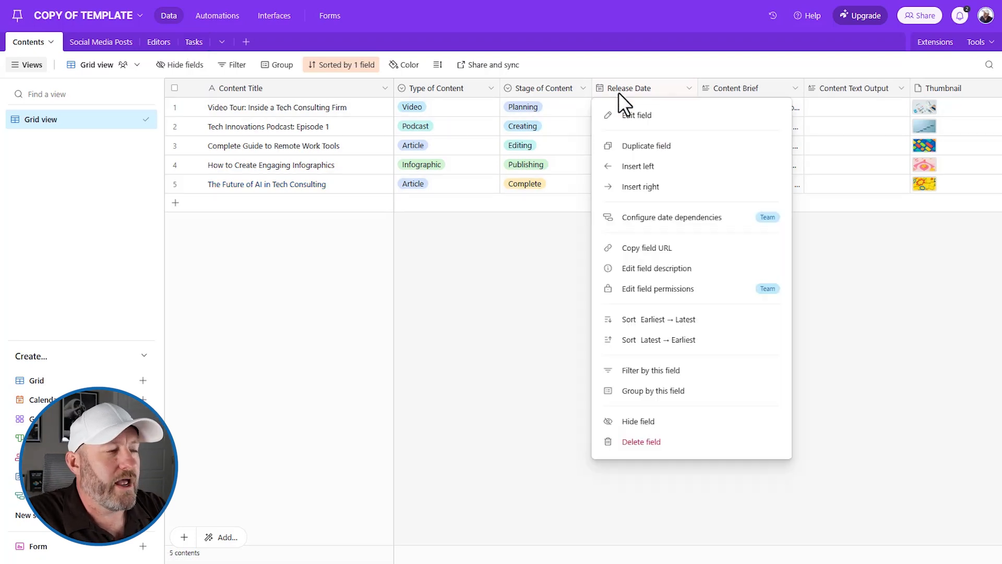
left_click(628, 167)
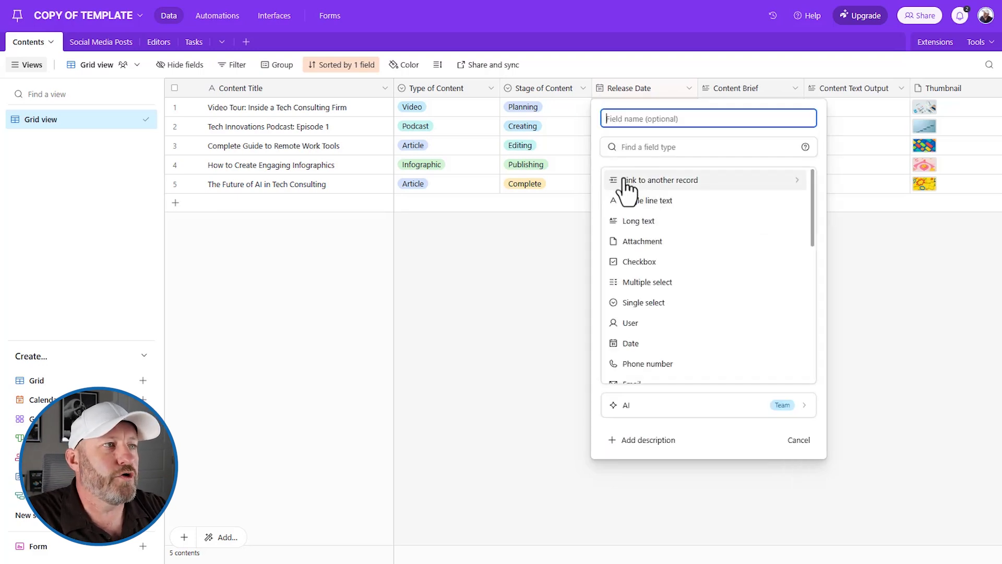
type("Ta")
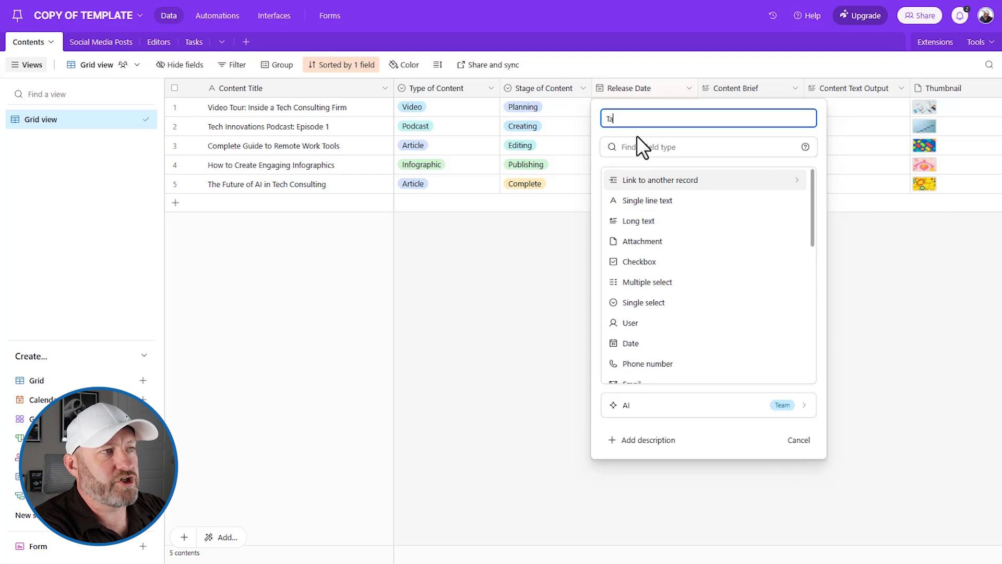
type("sks")
key("Tab")
type("tas")
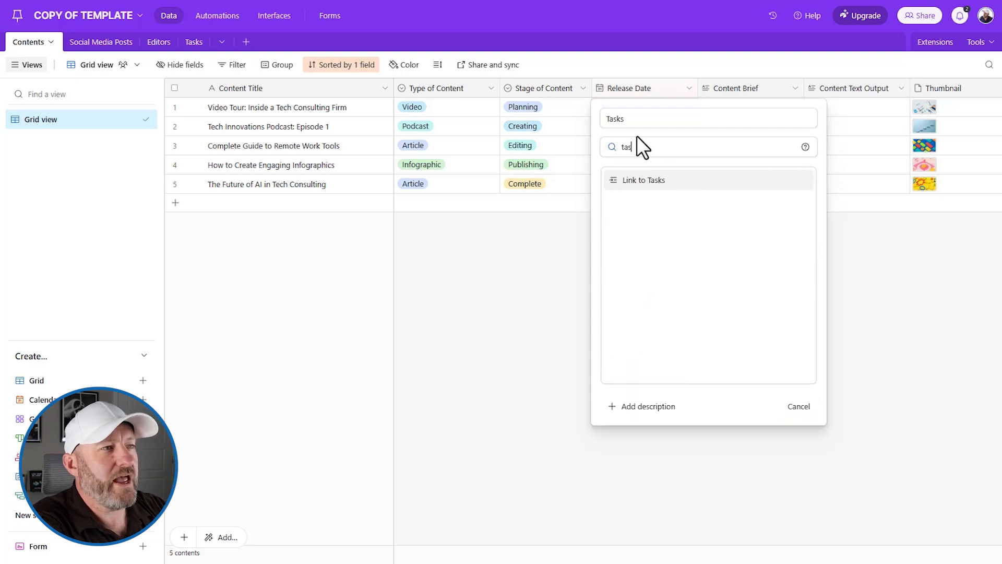
left_click(629, 181)
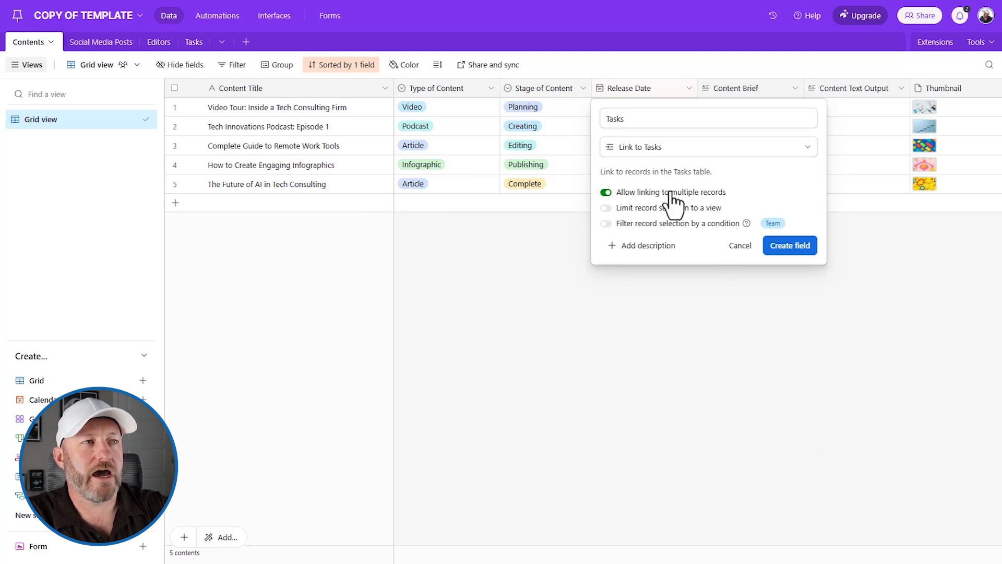
left_click(779, 251)
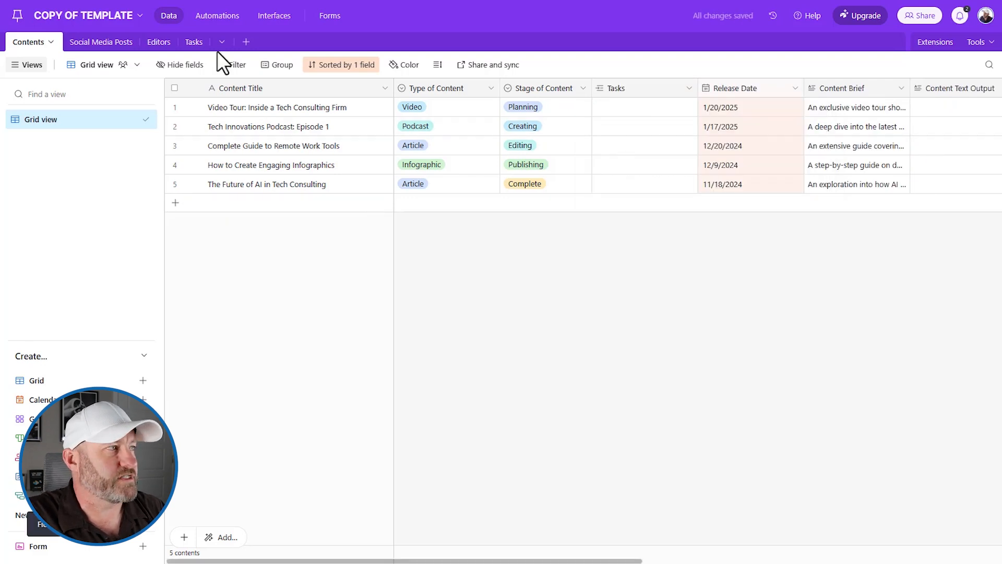
- Disallow linking to multiple records in the Contents field of the Tasks table and confirm the configuration change
left_click(197, 46)
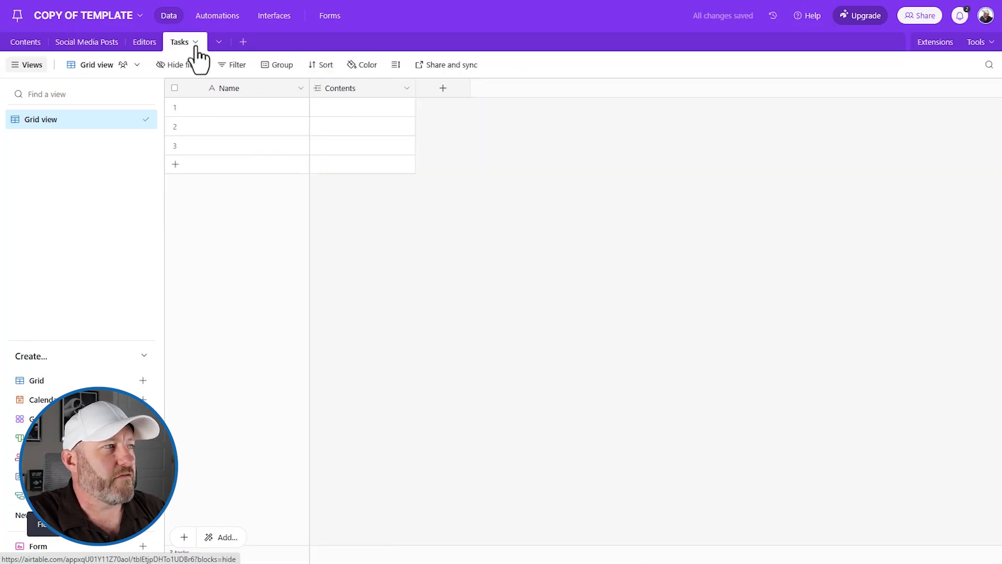
double_click(365, 88)
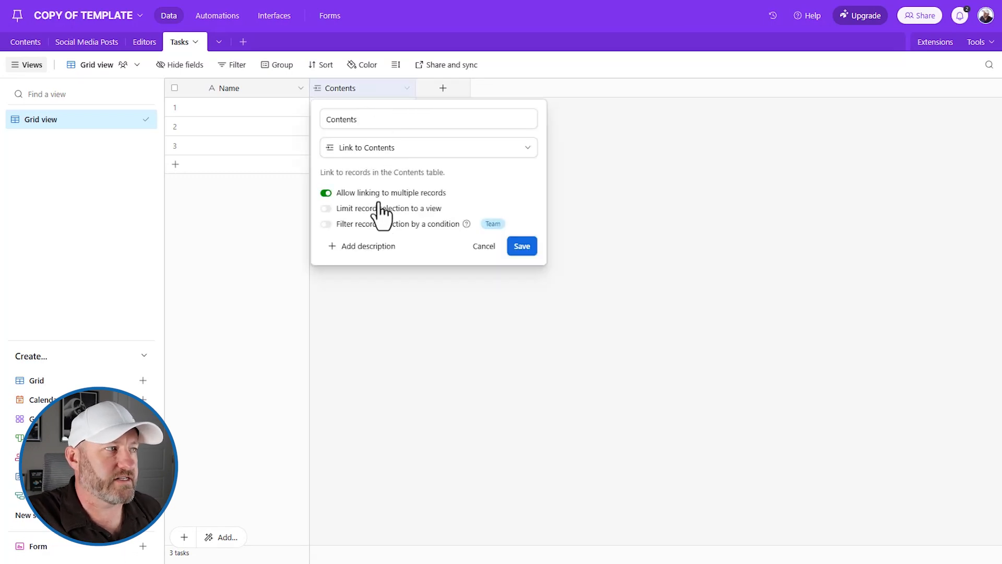
left_click(372, 194)
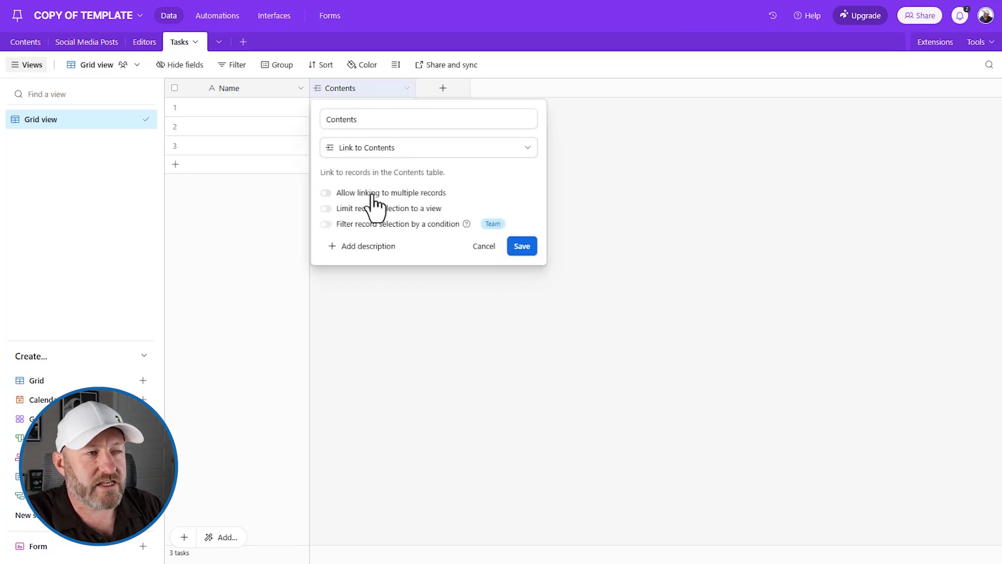
left_click(521, 249)
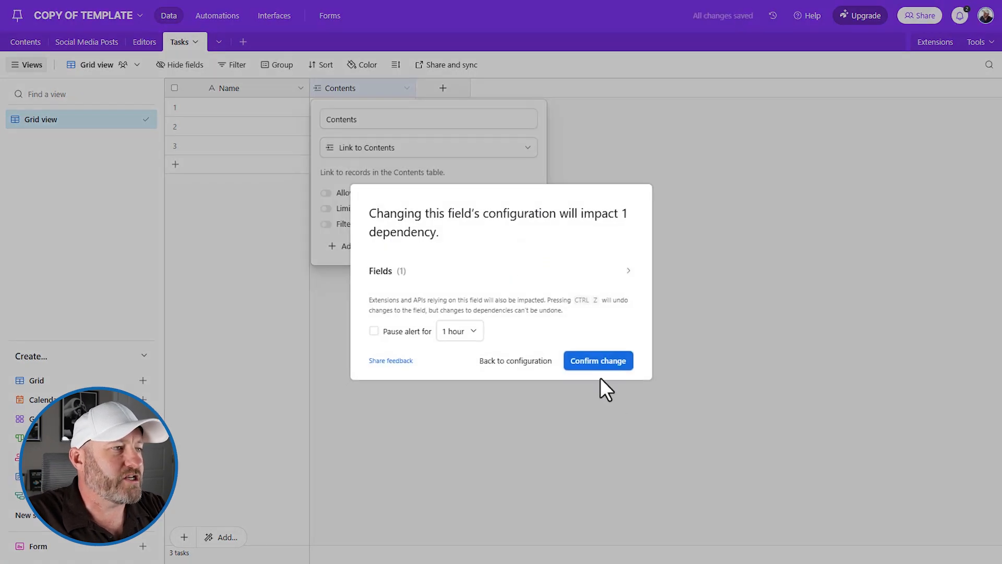
left_click(596, 360)
- Name the three records in the Tasks table Task 1, Task 2 and Task 3
left_click(271, 114)
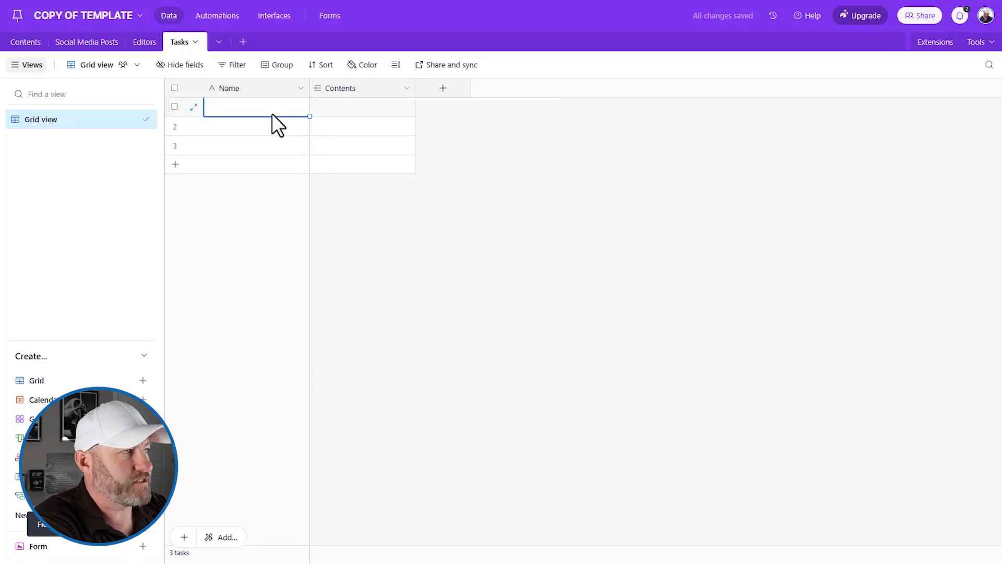
type("Task 1")
key("Return")
type("Task 2")
key("Return")
type("Task 3")
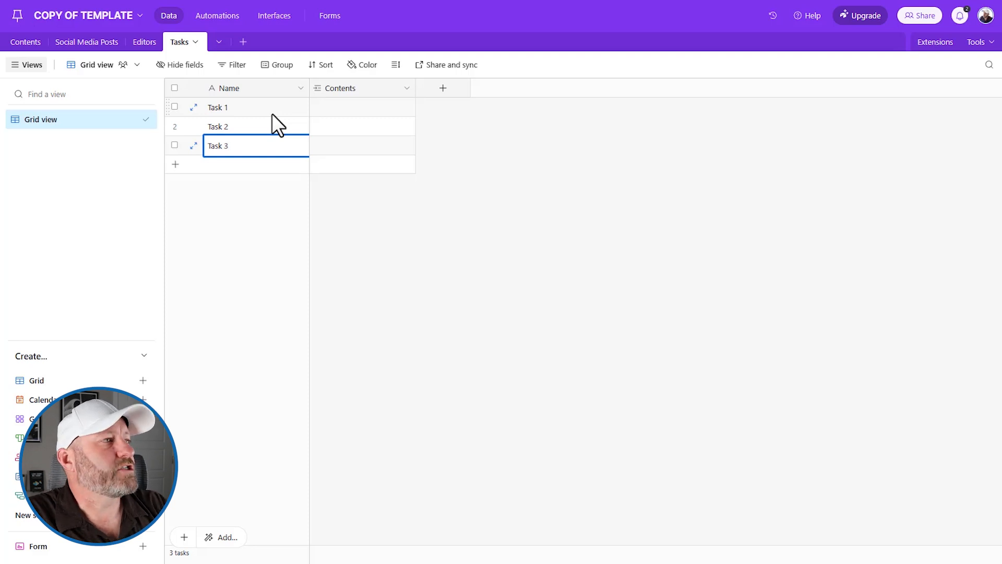
- Add a User-type field named User to the Tasks table with the default options
left_click(449, 89)
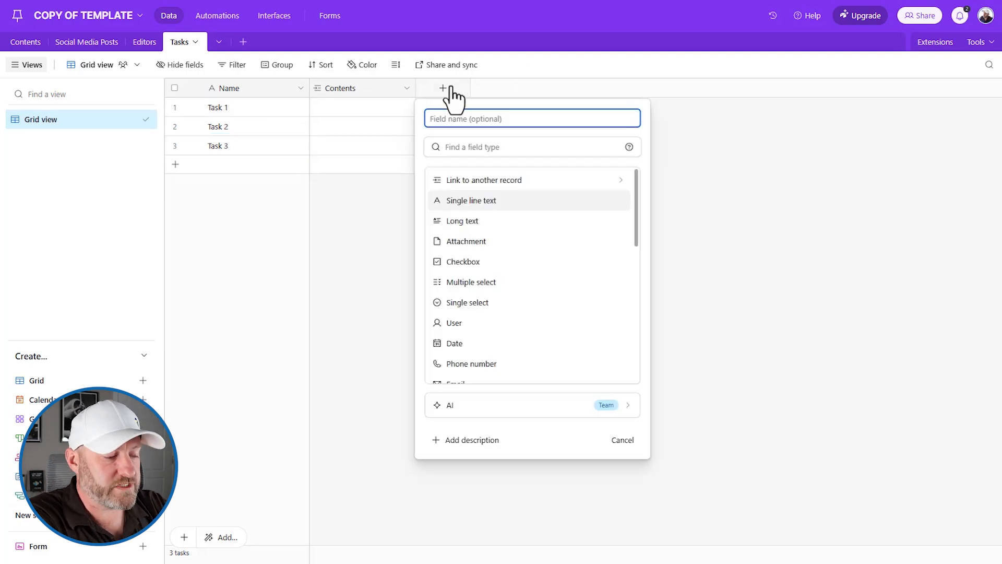
type("User")
key("Tab")
type("ass")
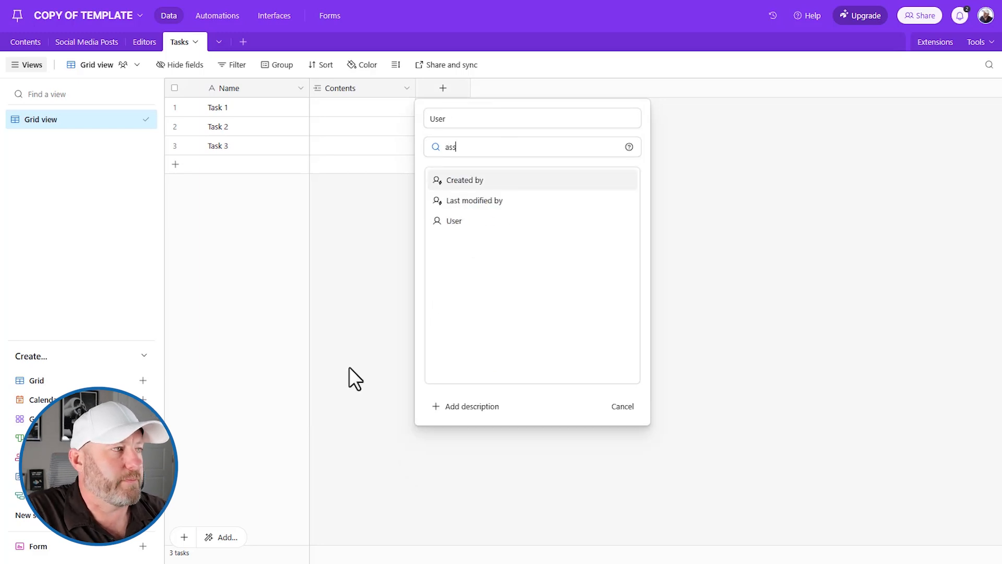
left_click(464, 221)
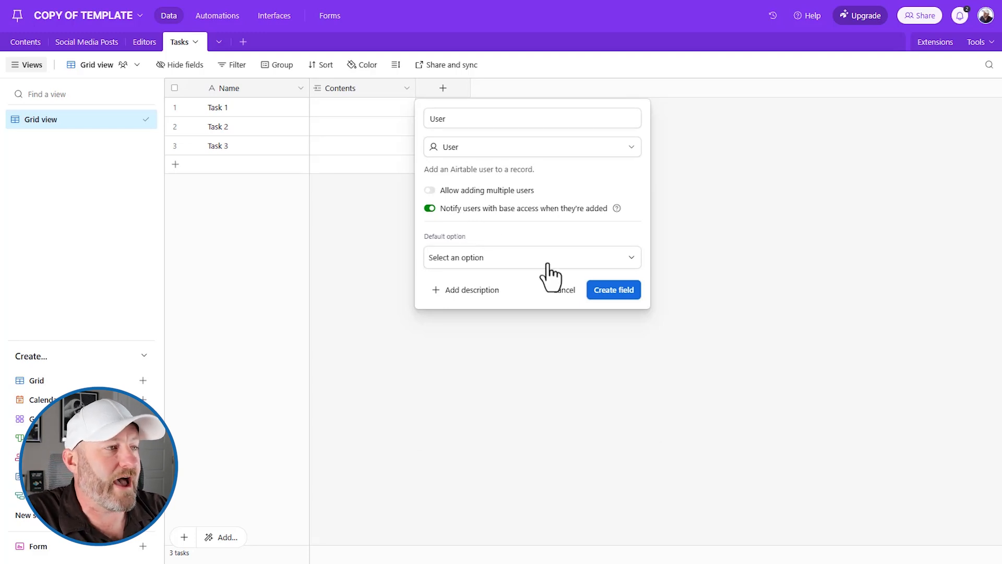
left_click(602, 291)
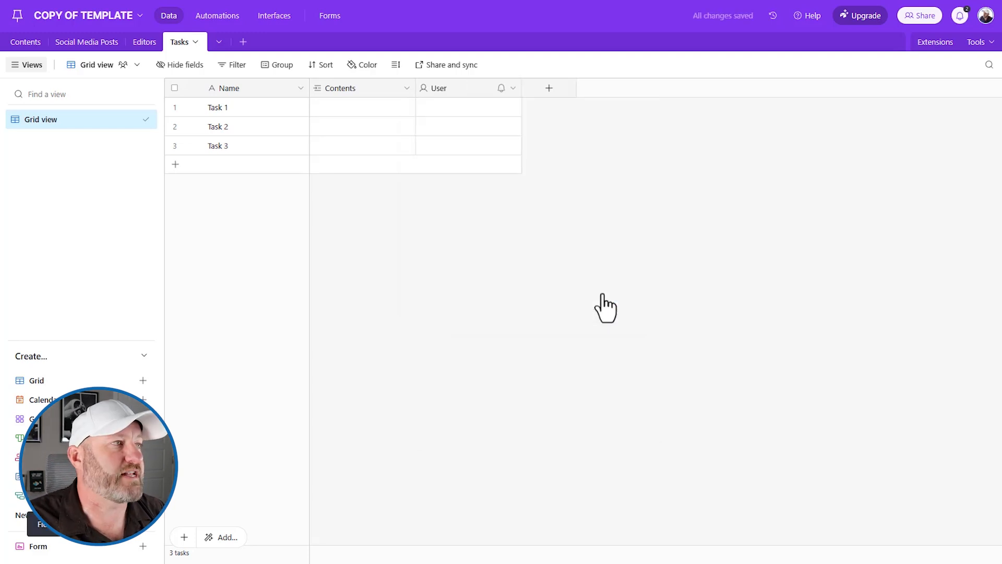
- Add a Date-type field named Due Date to the Tasks table, keeping the local date format and default options
left_click(549, 88)
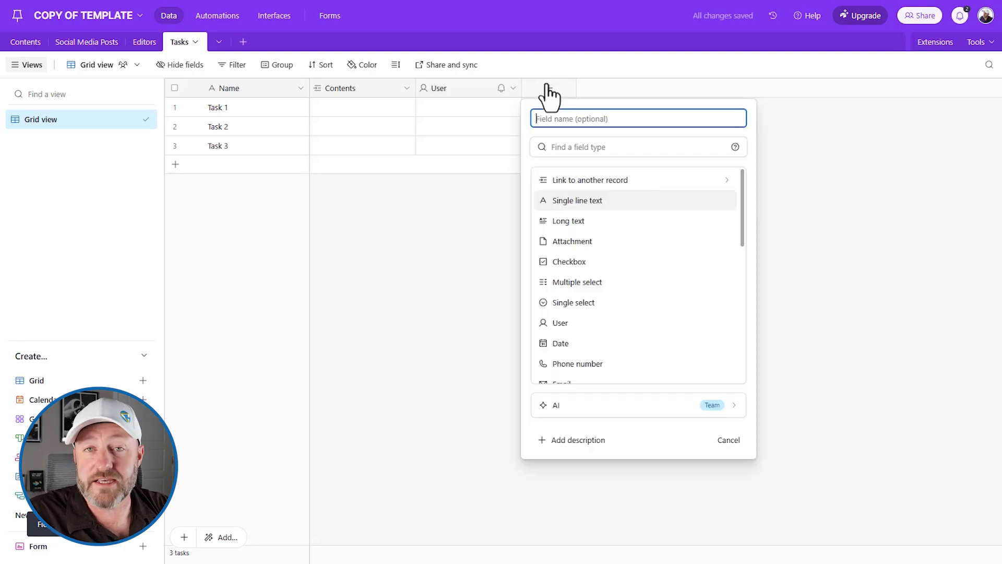
type("Due")
key("Tab")
type("Due Date")
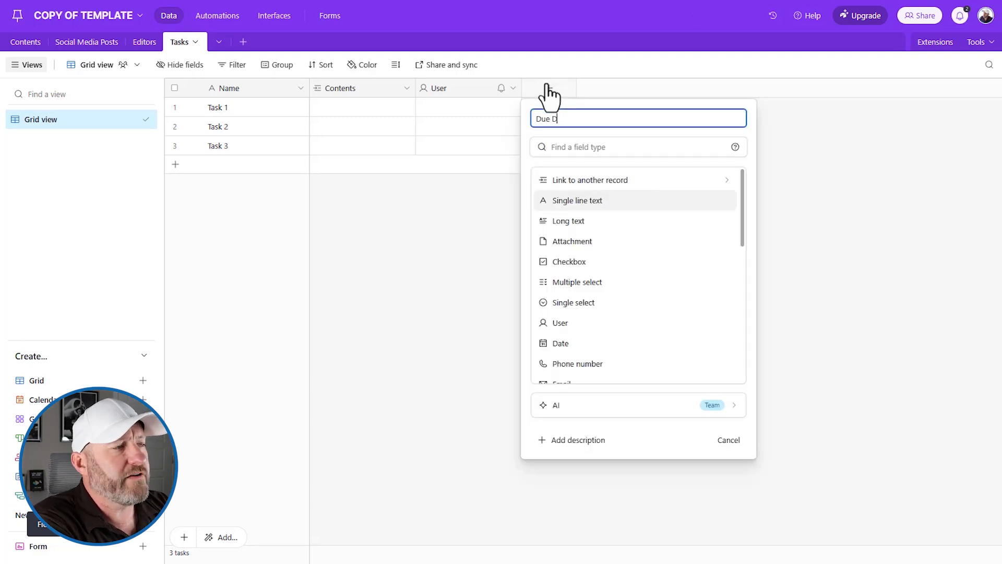
key("Tab")
type("date")
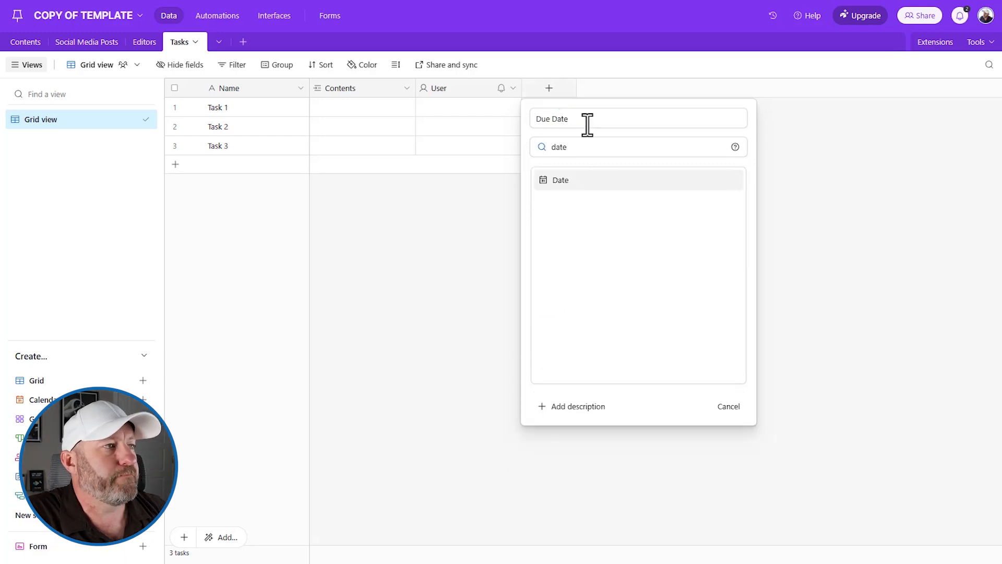
left_click(595, 182)
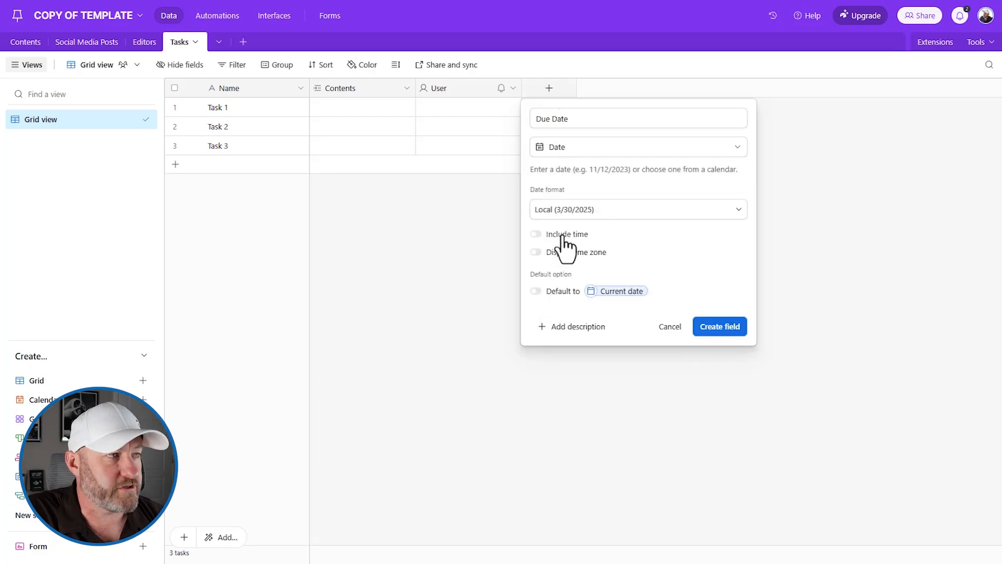
left_click(720, 326)
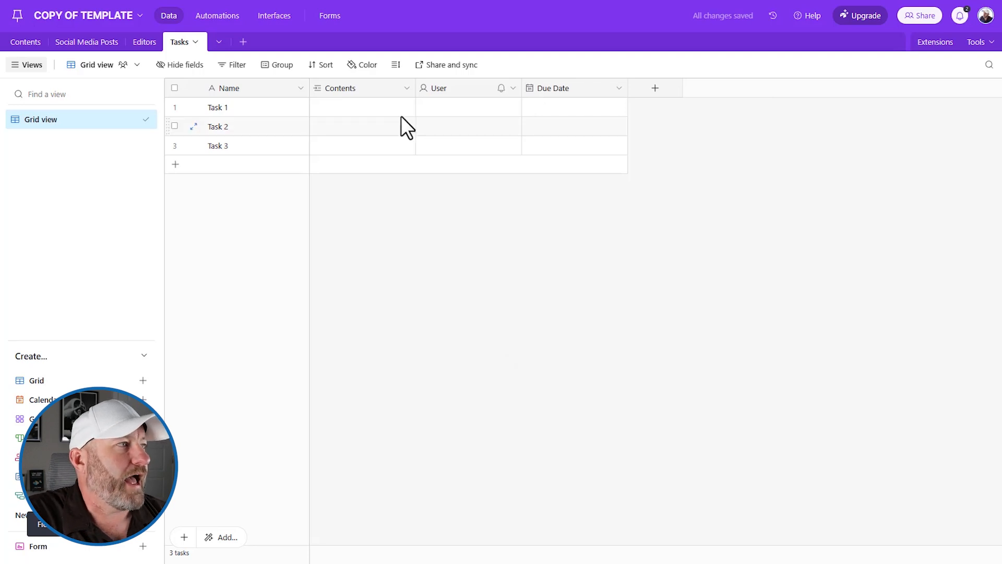
- Link Task 1, Task 2 and Task 3 to the Complete Guide to Remote Work Tools record in the Contents field
left_click(343, 108)
left_click(319, 107)
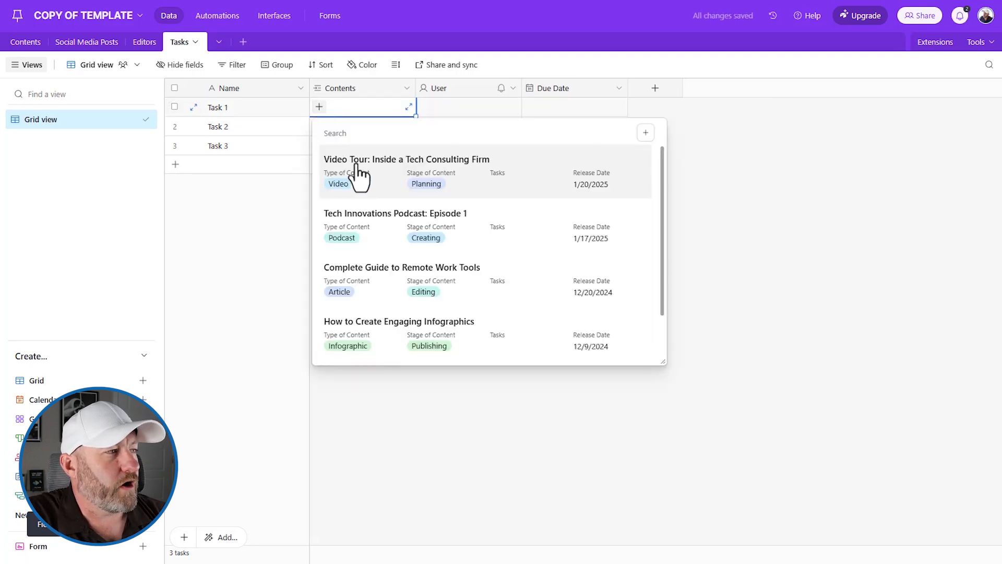
left_click(378, 287)
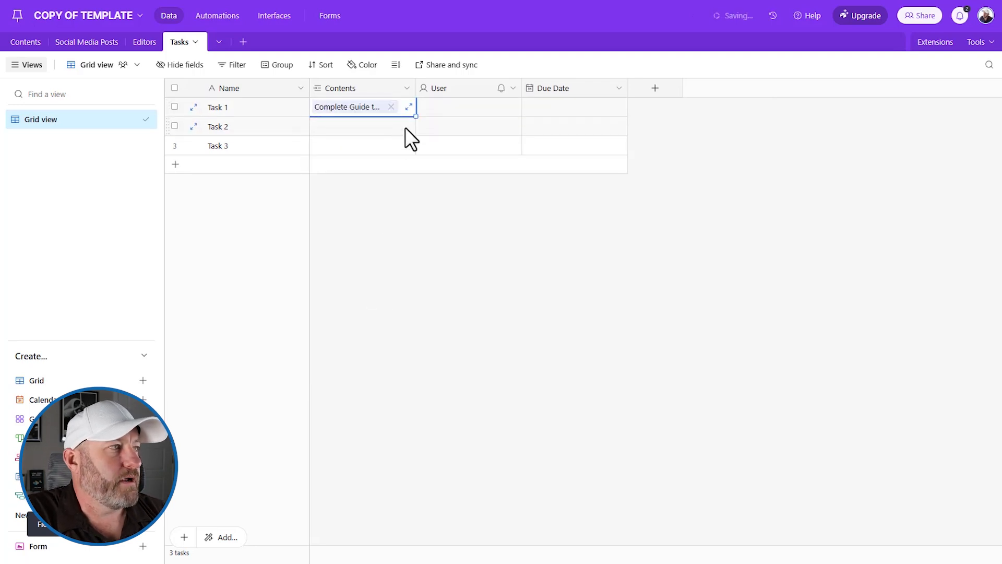
left_click_drag(415, 116, 412, 149)
- Assign the same collaborator to all three tasks in the User field
left_click(440, 107)
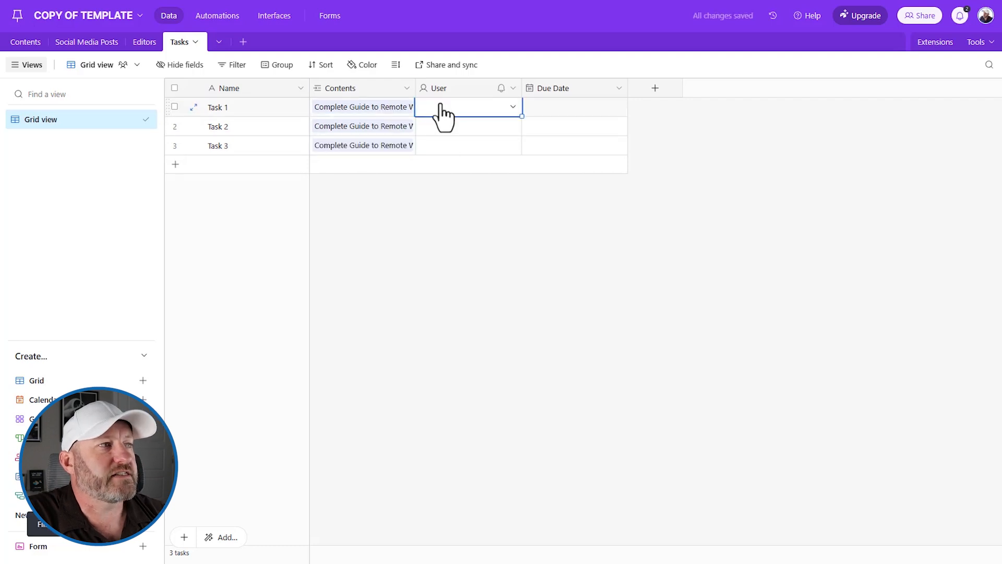
left_click(442, 108)
left_click(461, 178)
left_click_drag(522, 115, 519, 149)
- Check the Release Date of the Complete Guide to Remote Work Tools record in the Contents table
left_click(552, 111)
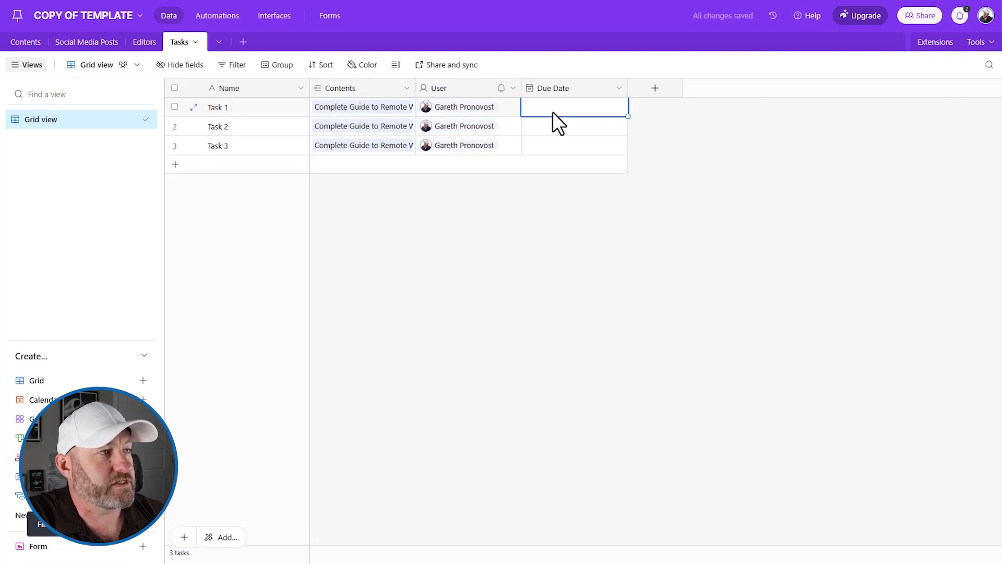
left_click(552, 111)
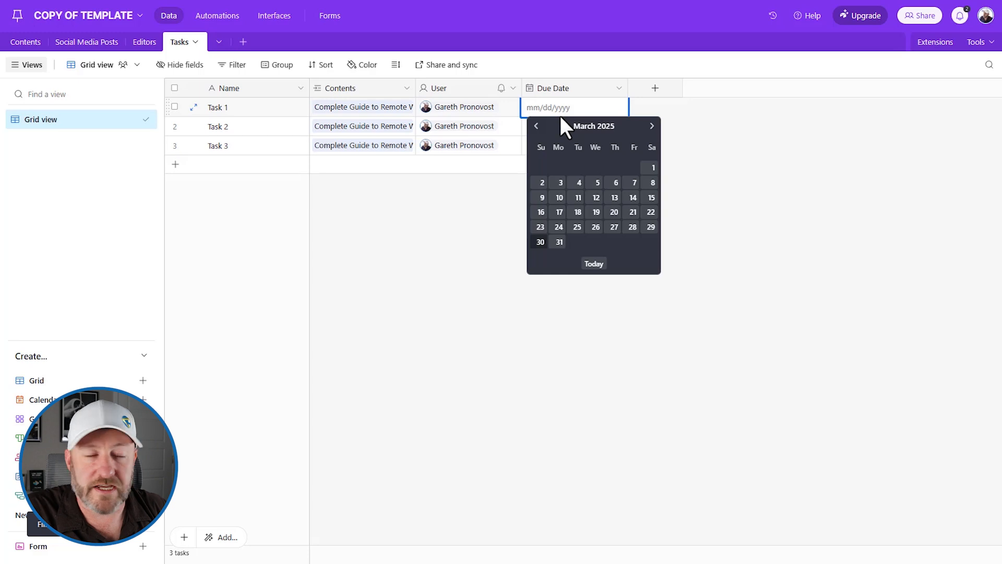
left_click(21, 42)
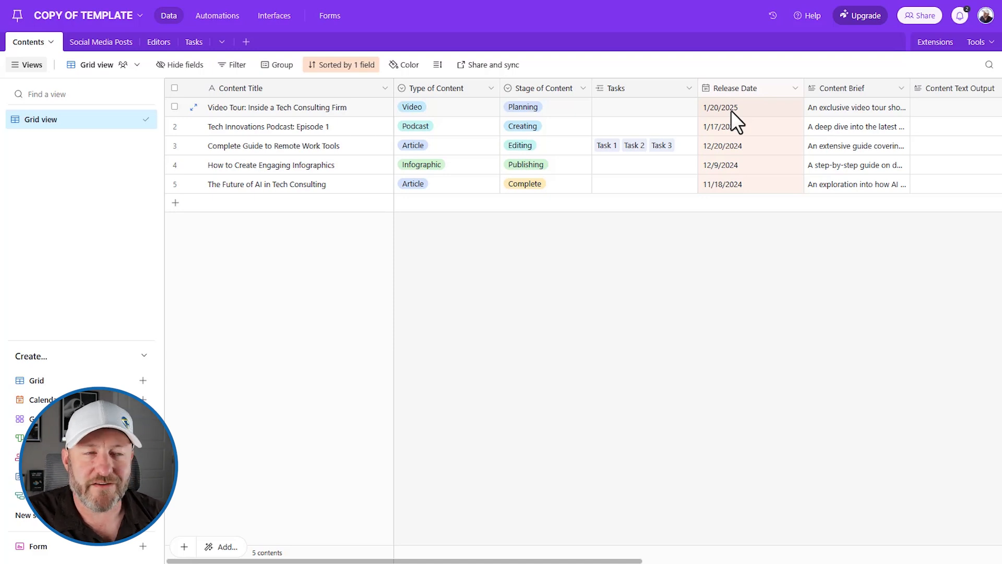
left_click(184, 45)
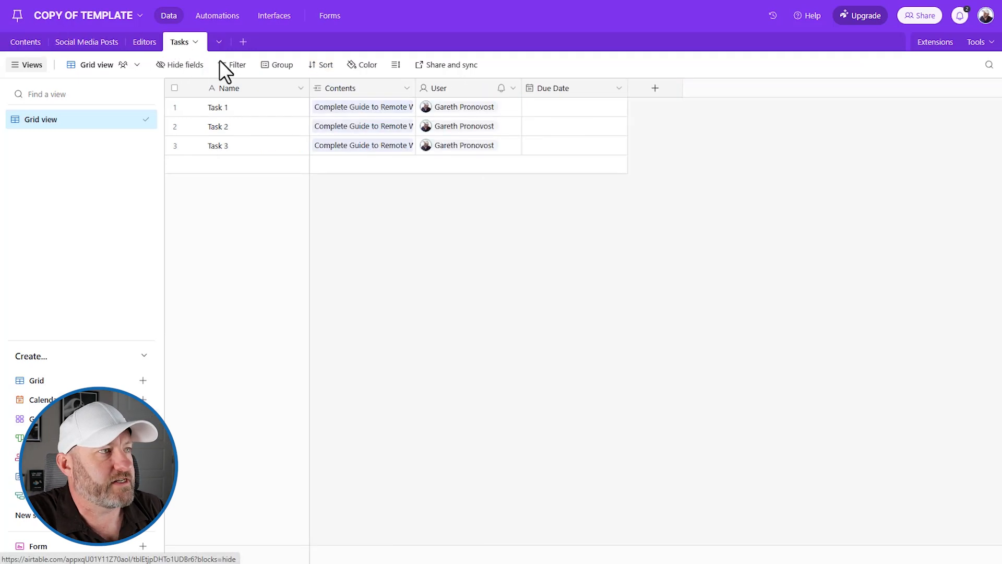
left_click(26, 46)
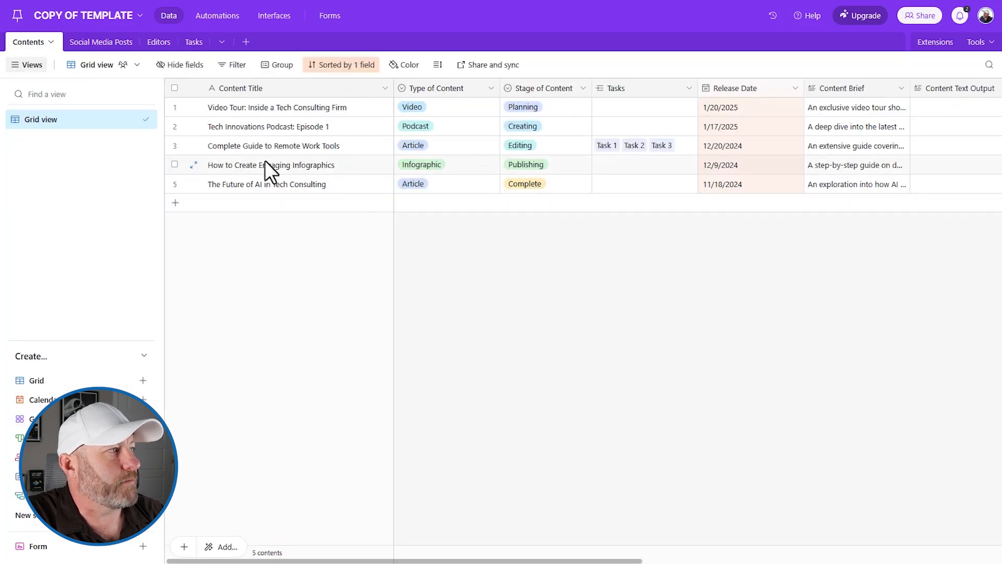
left_click(244, 149)
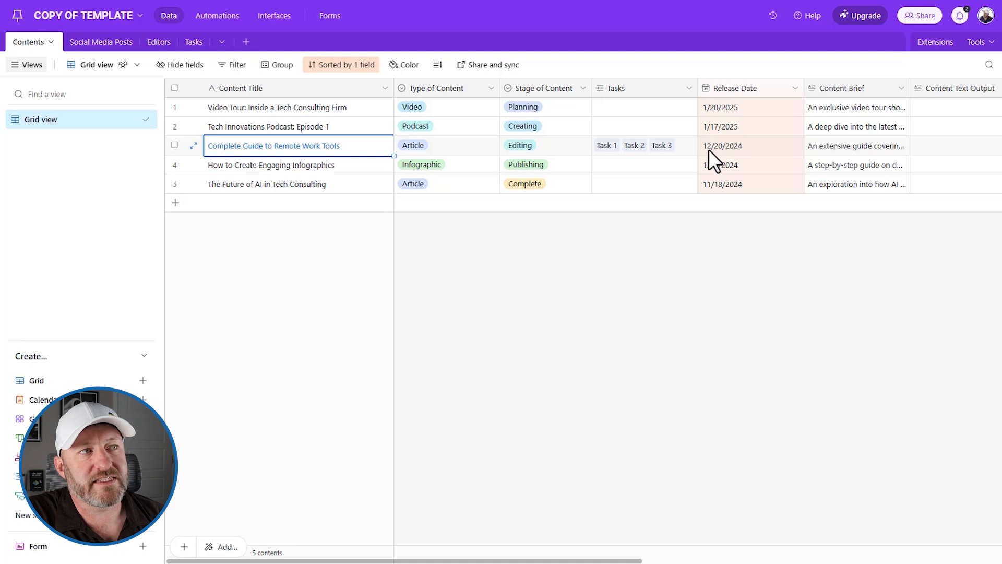
- Set the Due Date of all three records in the Tasks table to 12/13/2024 and narrow the Due Date column
left_click(192, 43)
left_click(546, 111)
left_click(546, 111)
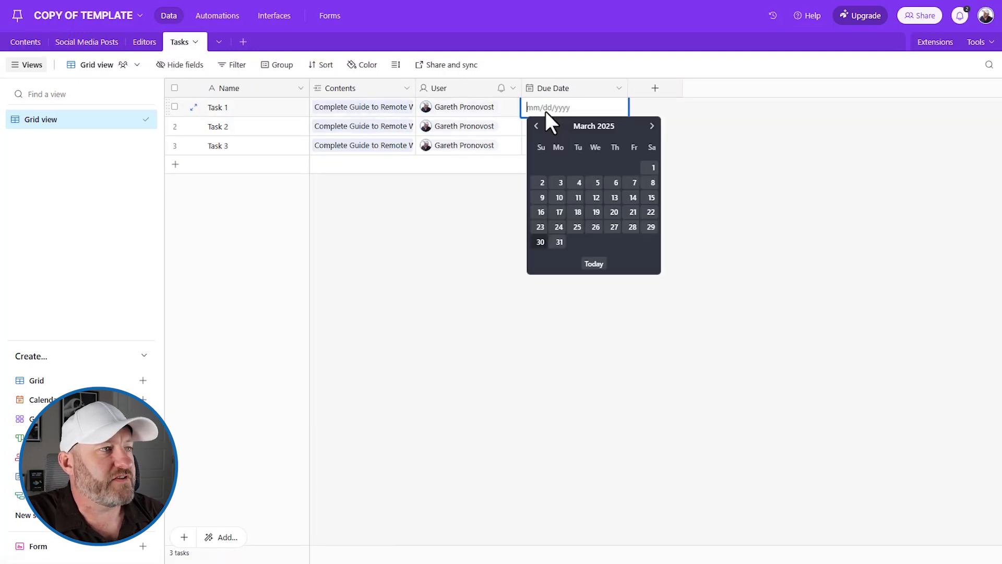
type("12")
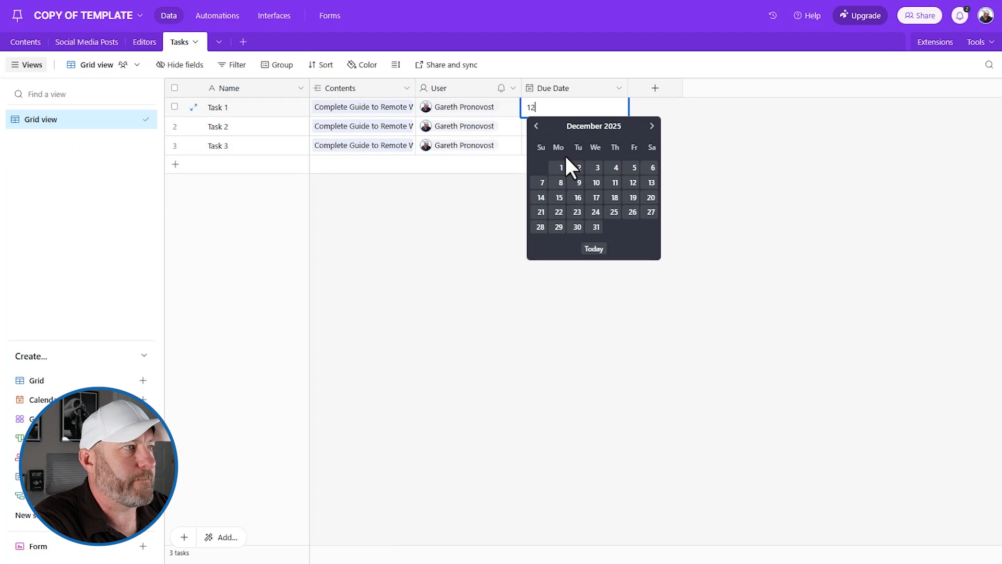
type("/2024")
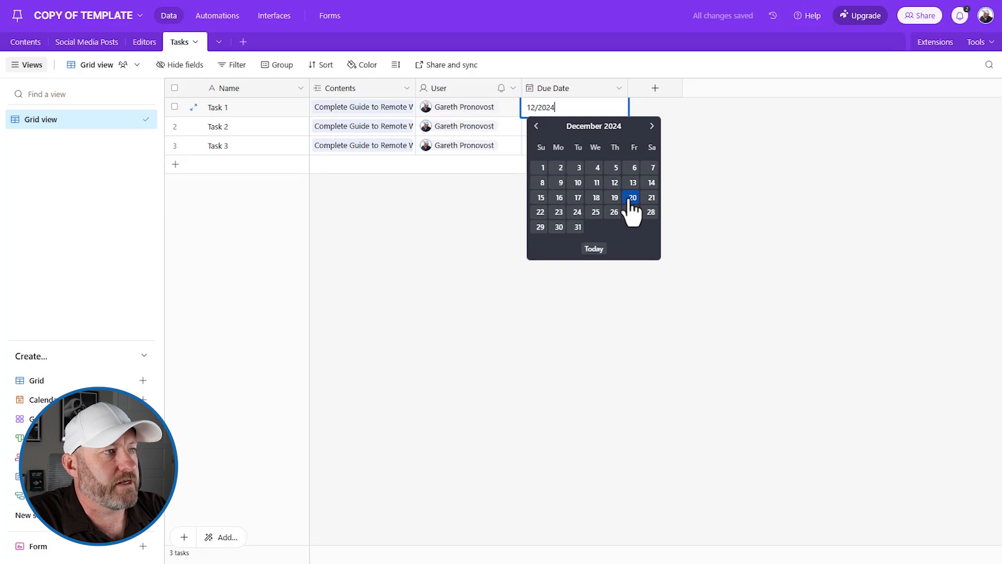
left_click(633, 183)
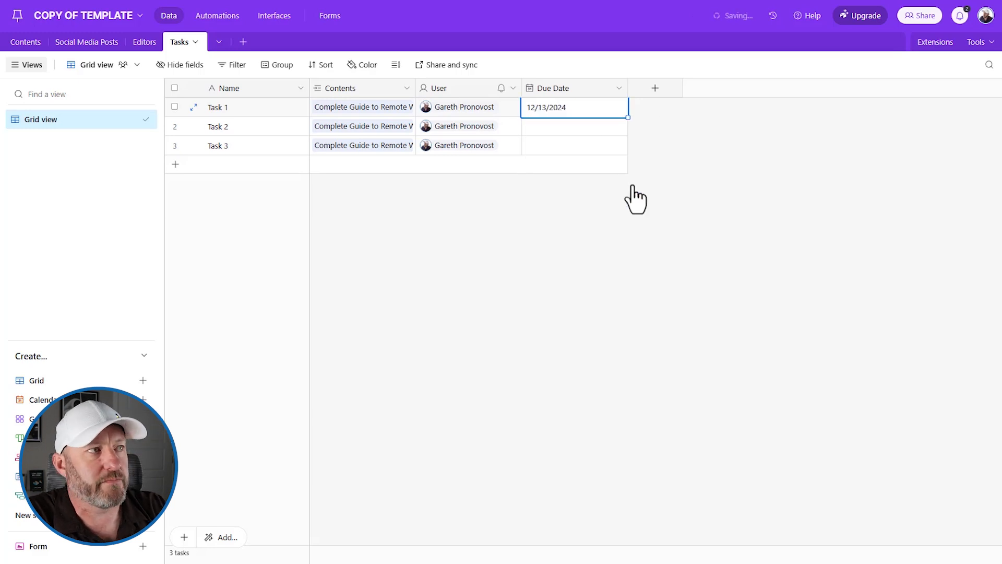
left_click_drag(628, 117, 647, 193)
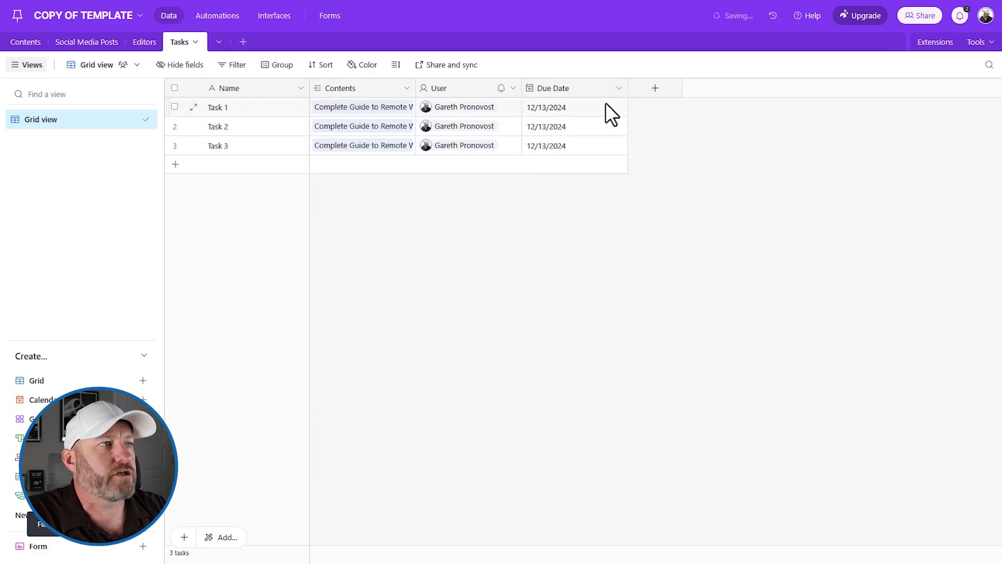
left_click_drag(627, 87, 597, 88)
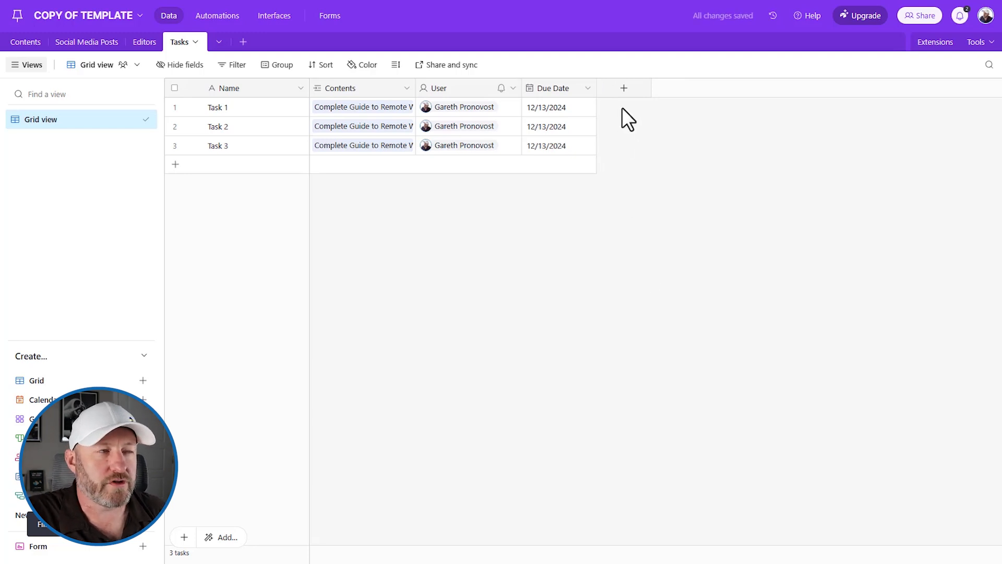
- Add a Single select field named Status to the Tasks table with the options Pending and Complete
left_click(625, 89)
type("Status")
key("Tab")
type("sing")
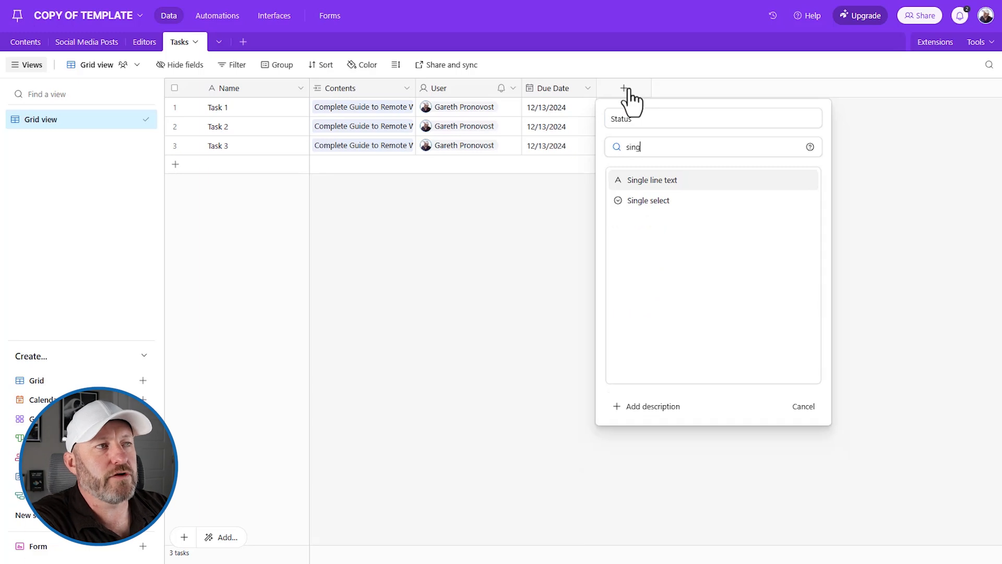
key("Down")
key("Return")
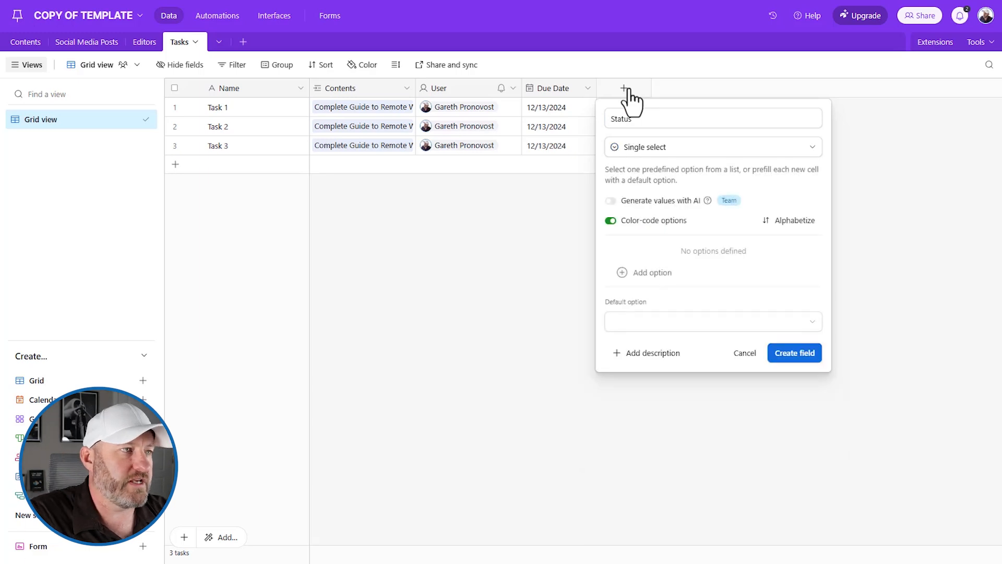
left_click(652, 273)
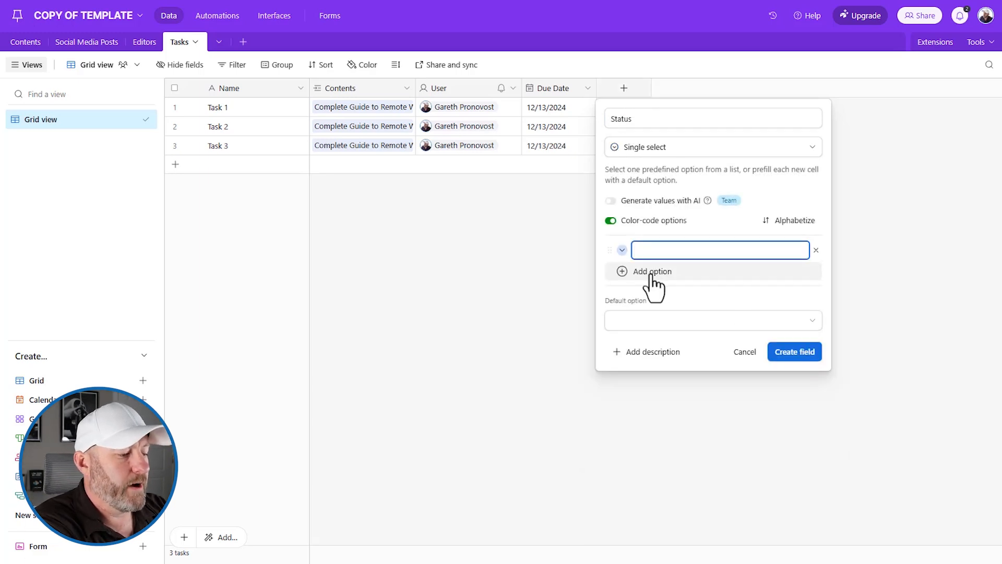
type("Pending")
key("Return")
type("Complete")
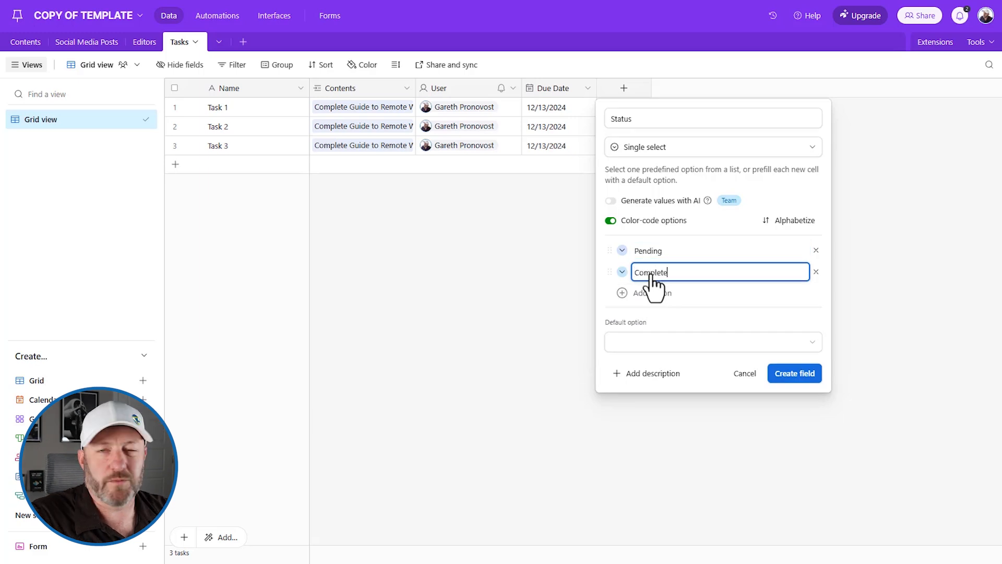
left_click(793, 374)
- Set the Status of Task 1, Task 2 and Task 3 to Pending
double_click(659, 107)
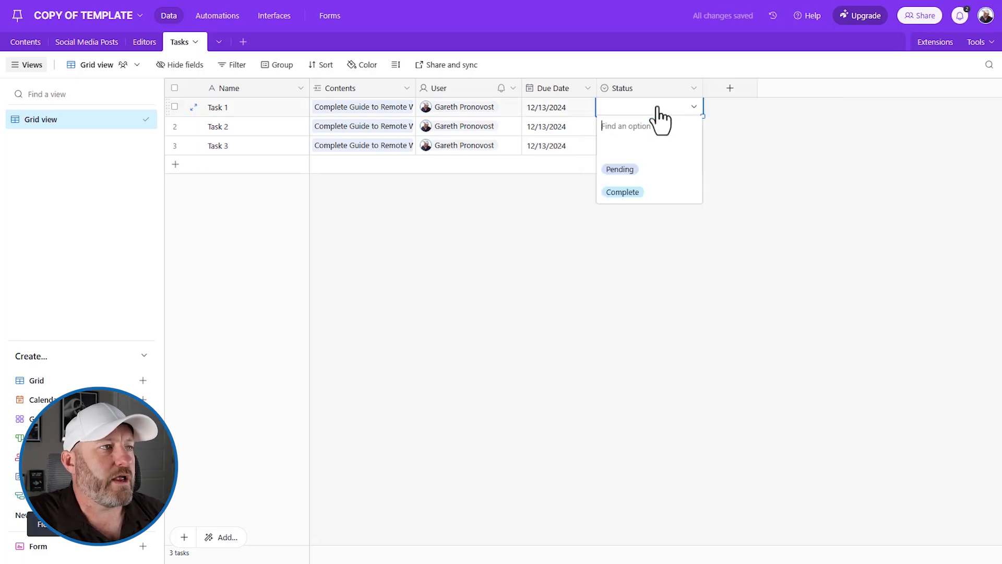
left_click(644, 166)
left_click_drag(702, 116, 698, 152)
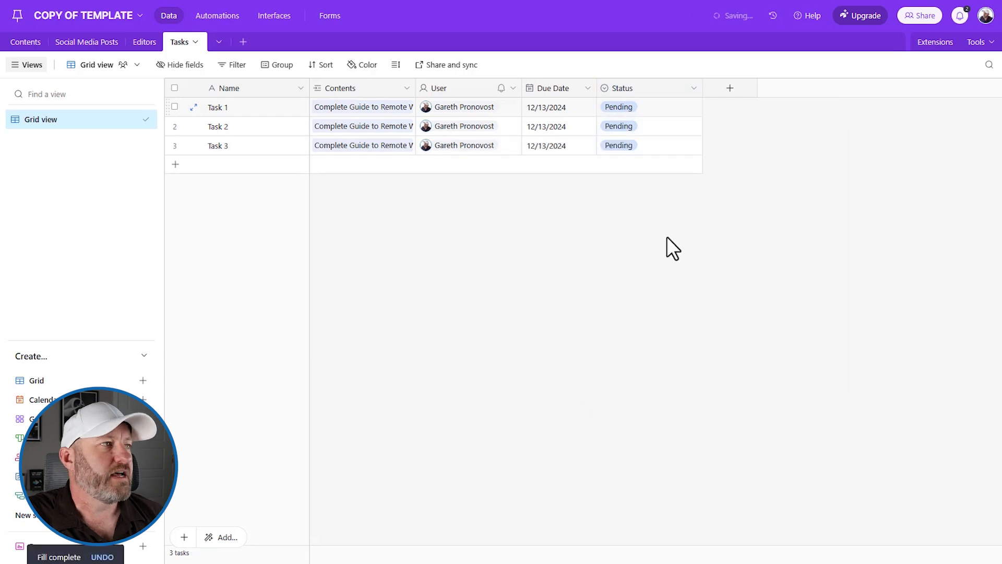
- Set the Status of Task 1, Task 2 and Task 3 to Complete
left_click(456, 114)
left_click(563, 107)
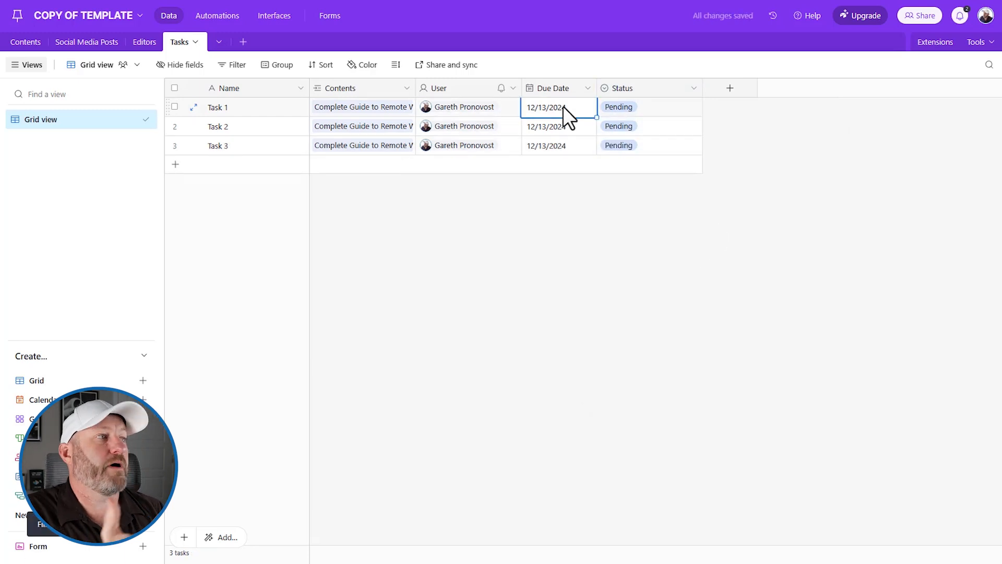
double_click(670, 109)
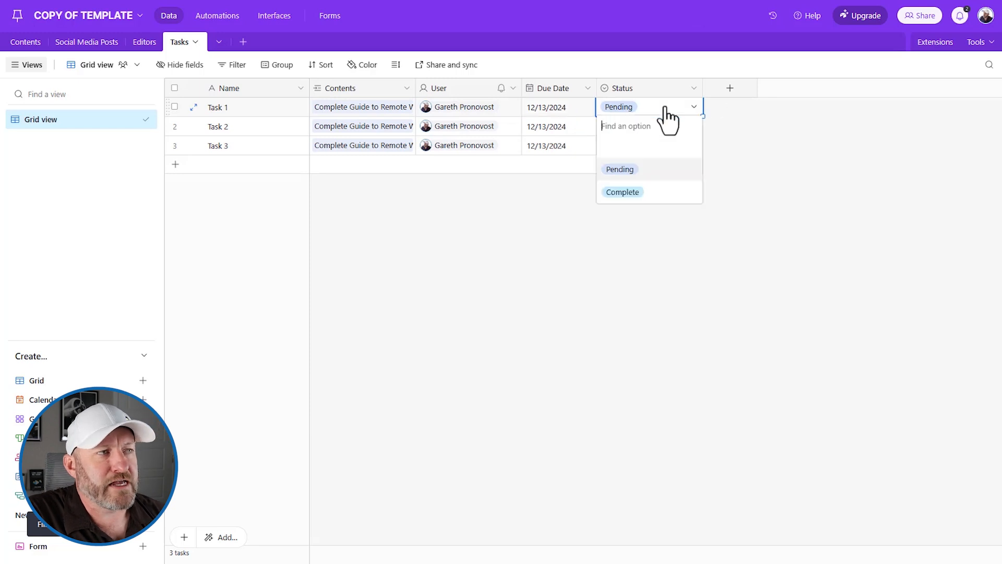
left_click(669, 194)
left_click_drag(702, 116, 703, 156)
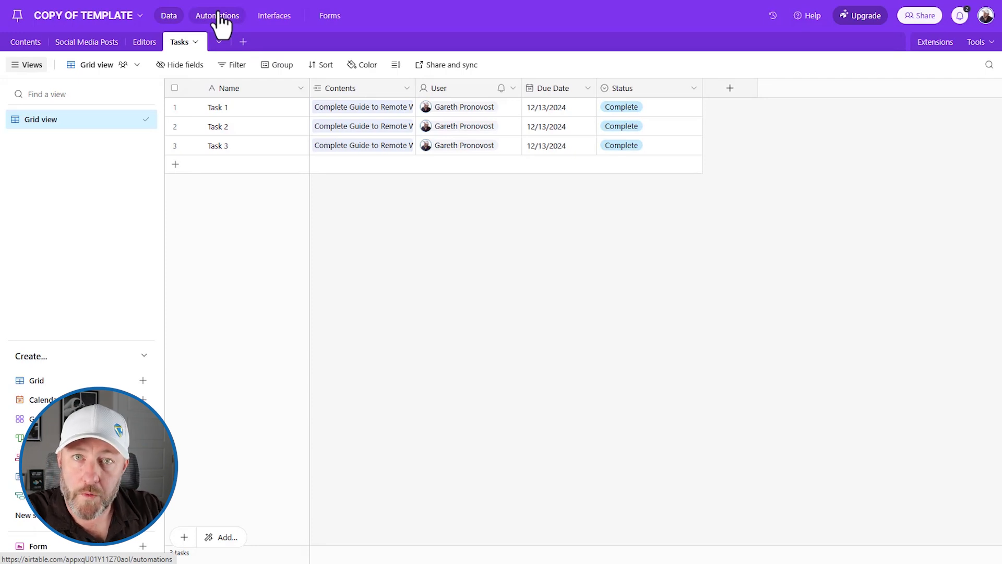
- Create a new blank automation in the base
left_click(220, 20)
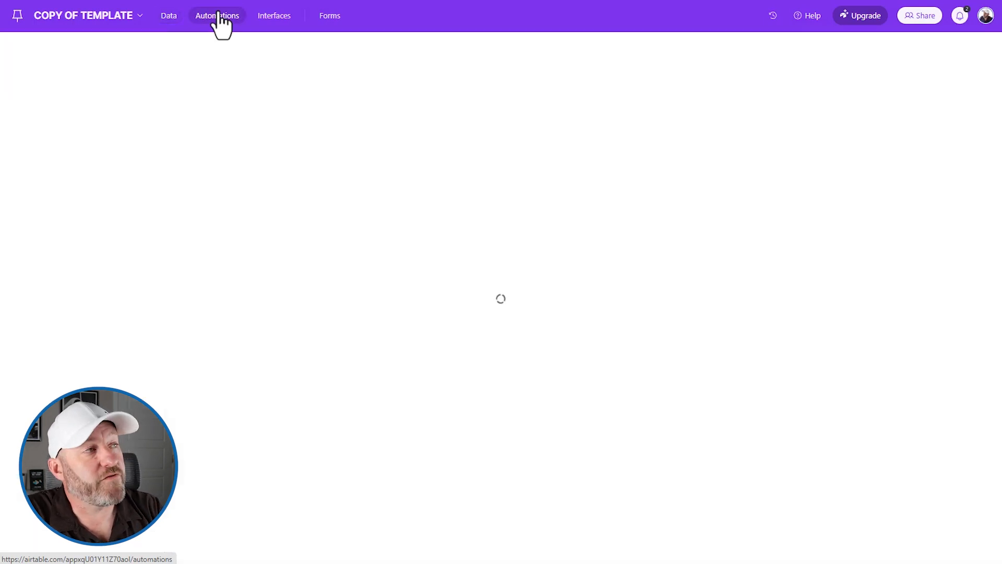
left_click(592, 264)
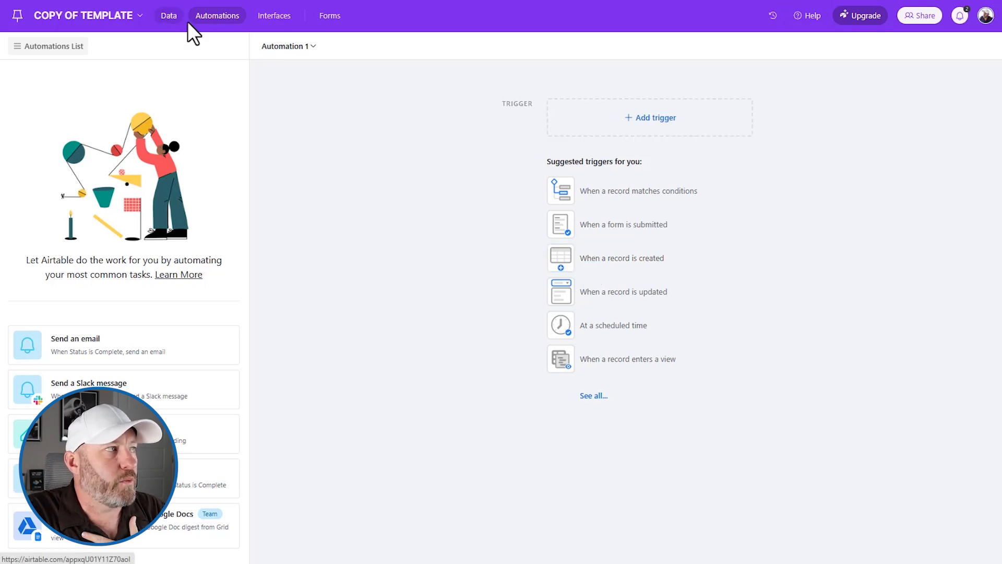
- Return to the Contents table and examine the Tasks and Stage of Content cells of the Video Tour record
left_click(170, 16)
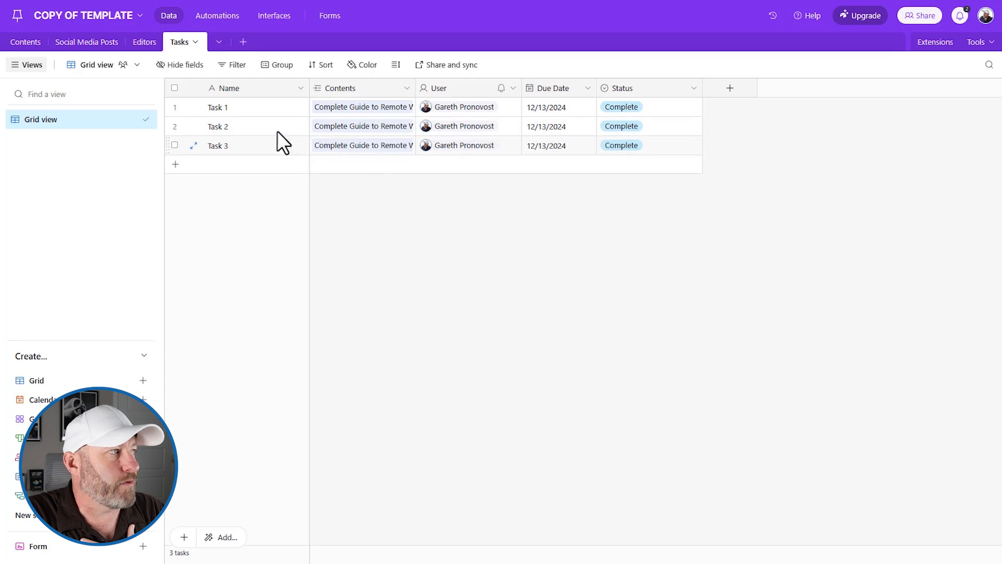
left_click(26, 43)
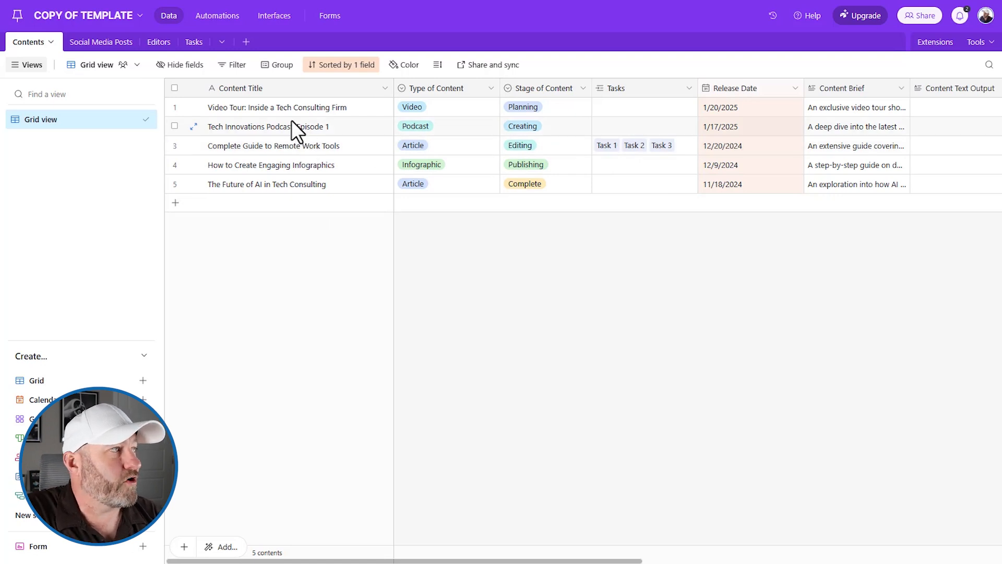
left_click(614, 108)
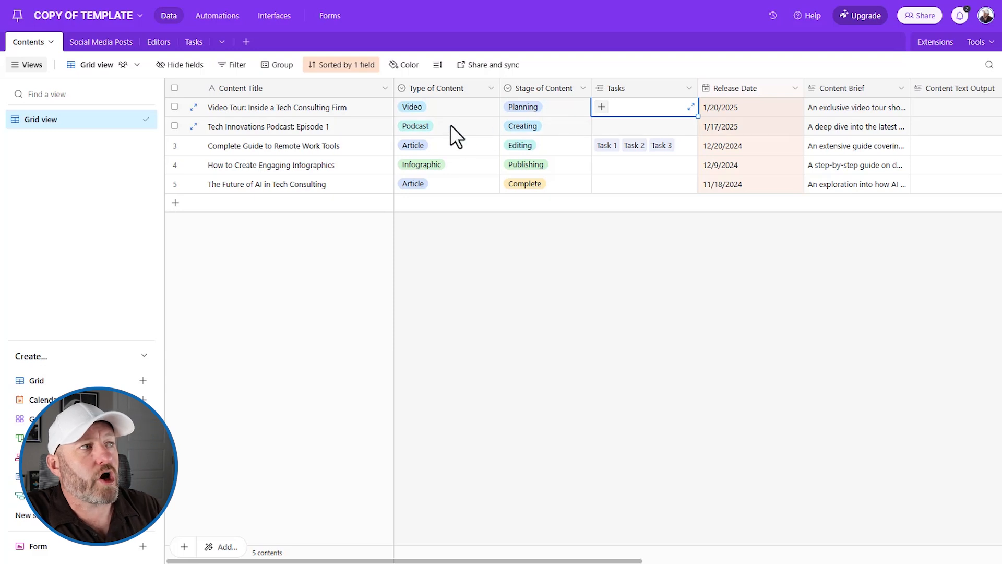
left_click(518, 114)
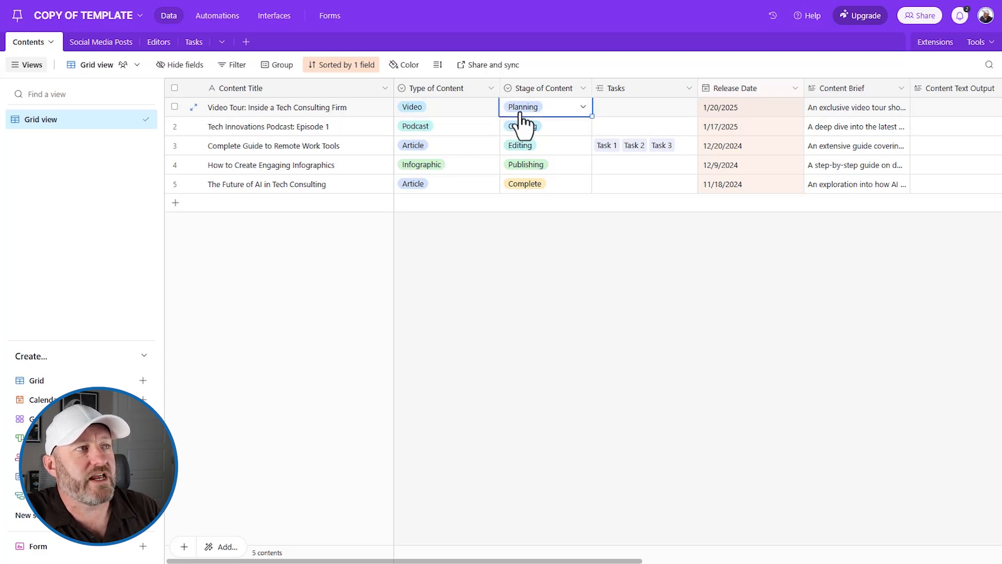
- View the Stage of Content options for the Video Tour record, and return to the blank automation
left_click(520, 113)
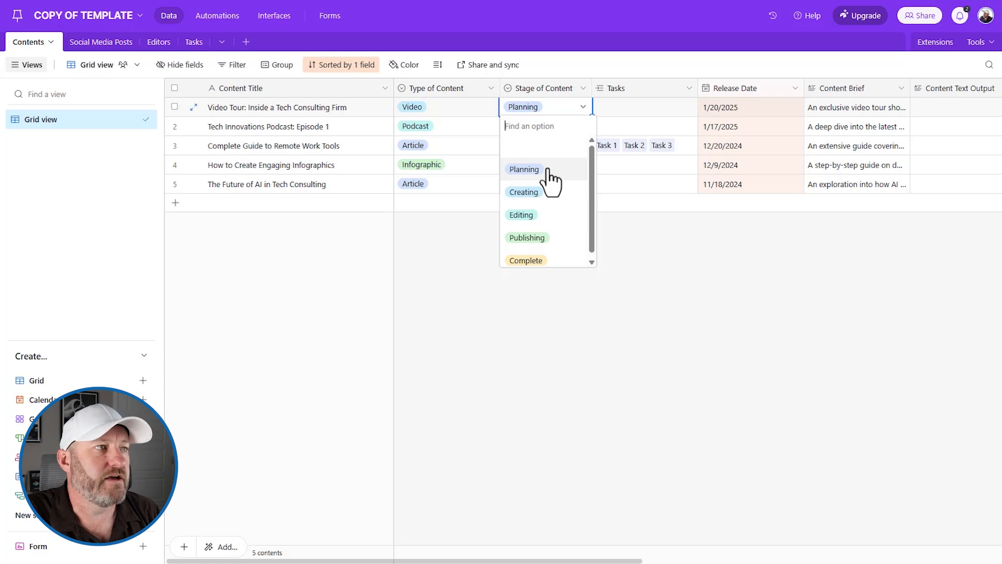
left_click(563, 67)
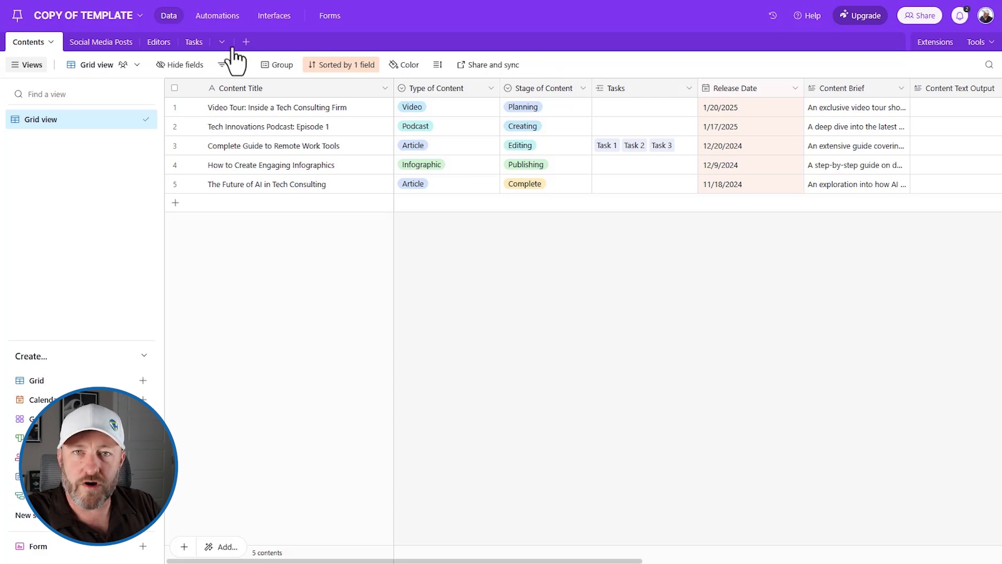
left_click(211, 24)
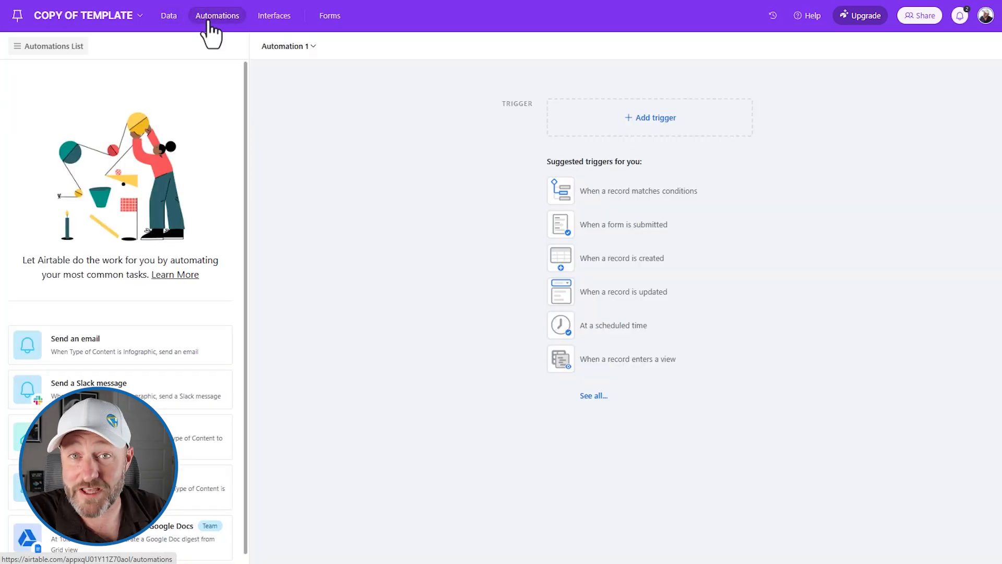
- Examine the suggested triggers for the blank automation, from record matches conditions through to record enters a view
left_click(677, 194)
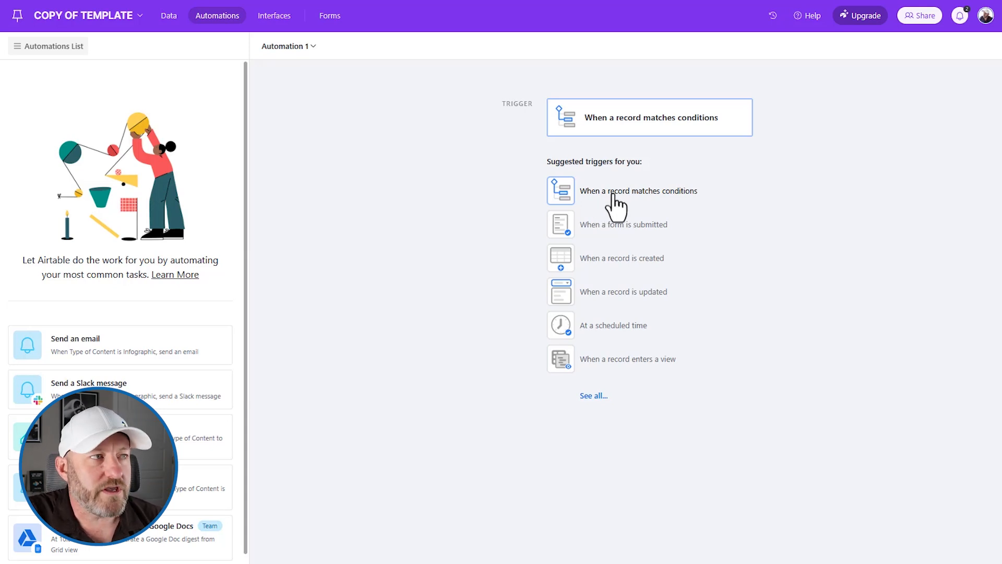
left_click(661, 231)
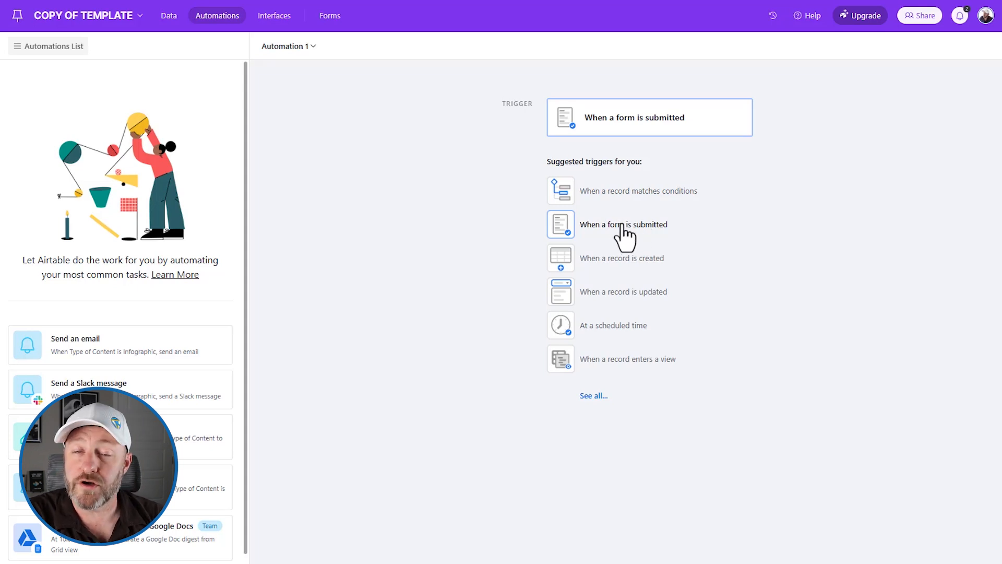
left_click(604, 264)
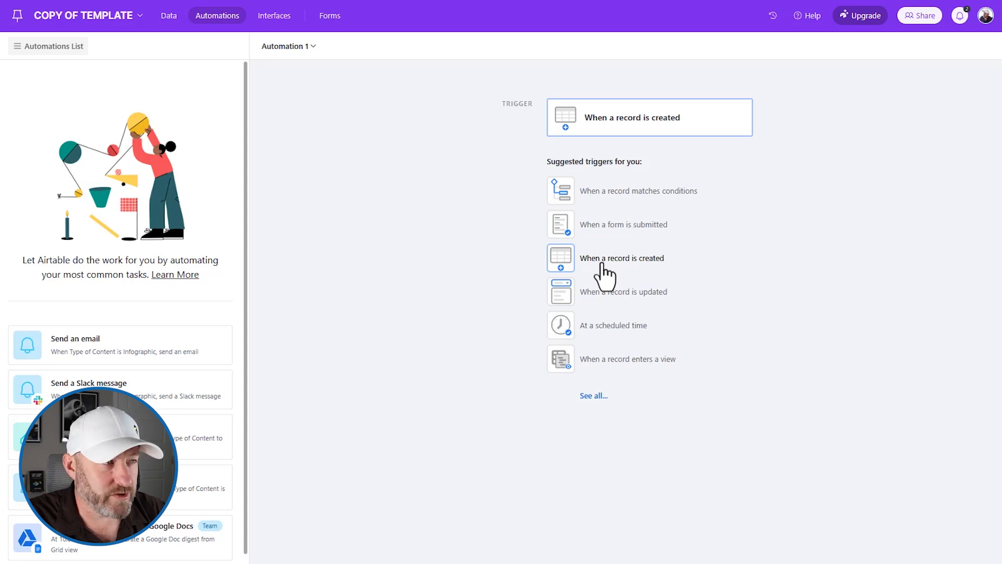
left_click(609, 292)
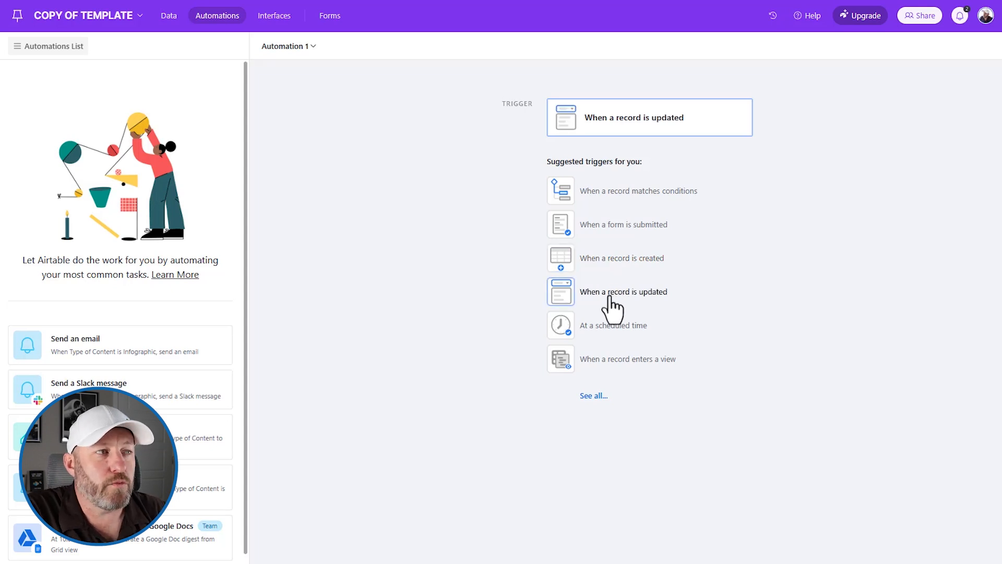
left_click(642, 326)
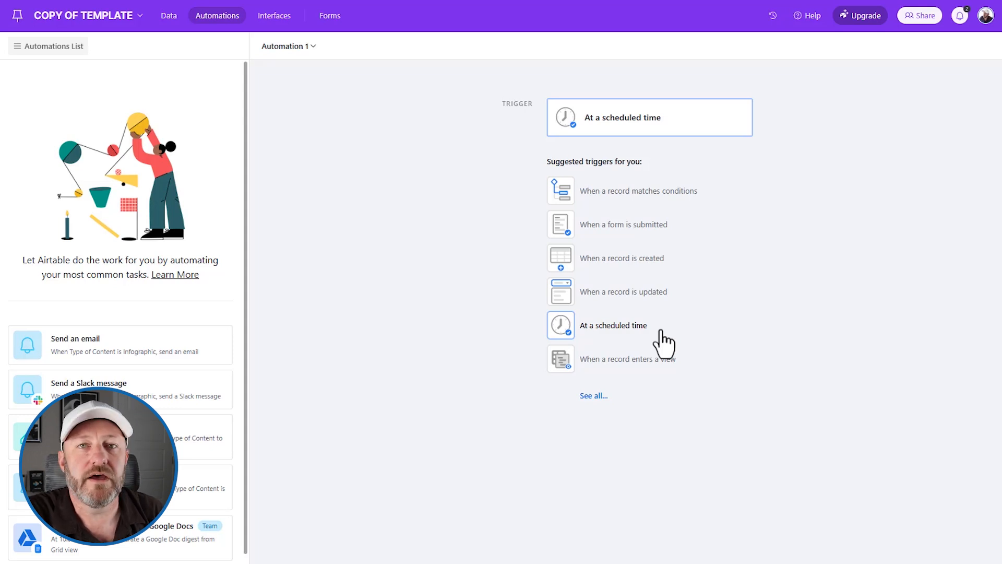
left_click(661, 360)
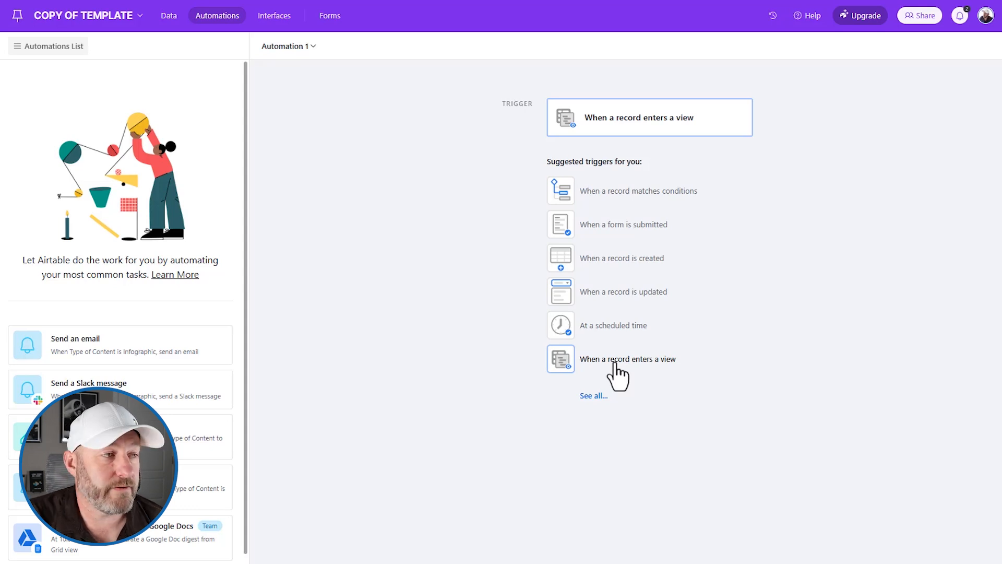
- Review the full list of available triggers, including the Google and Outlook integration triggers
left_click(590, 397)
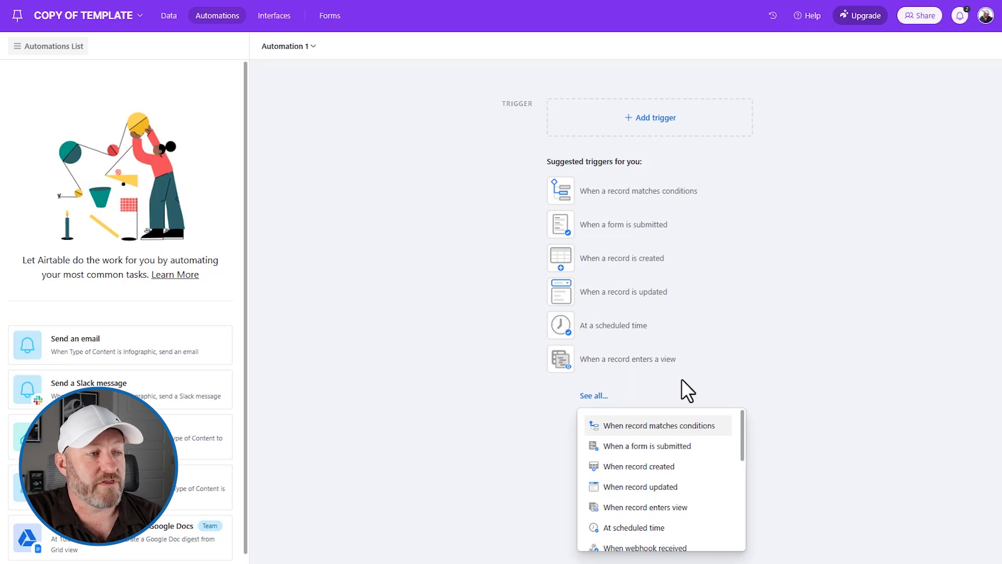
scroll(678, 423, "down", 3)
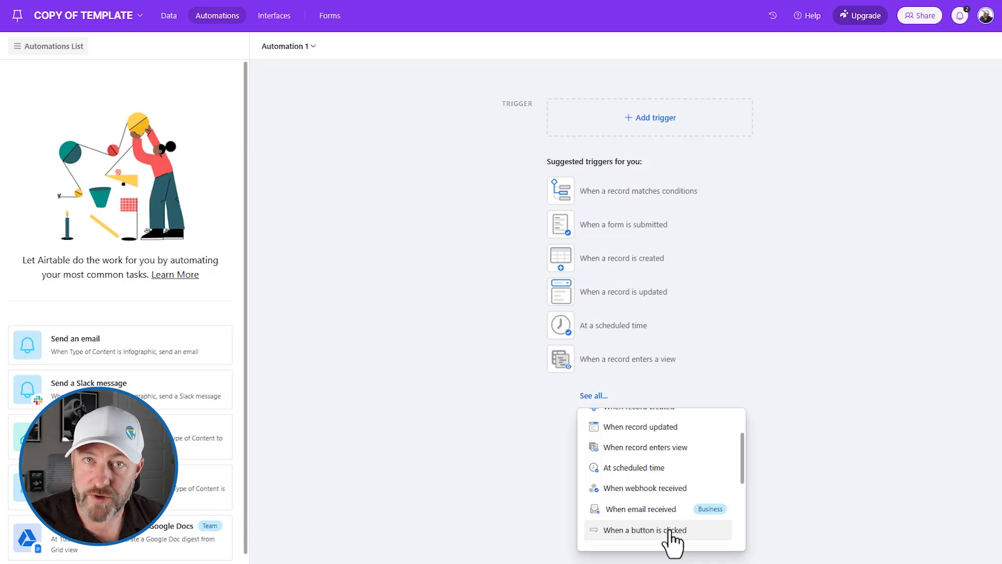
scroll(669, 532, "down", 3)
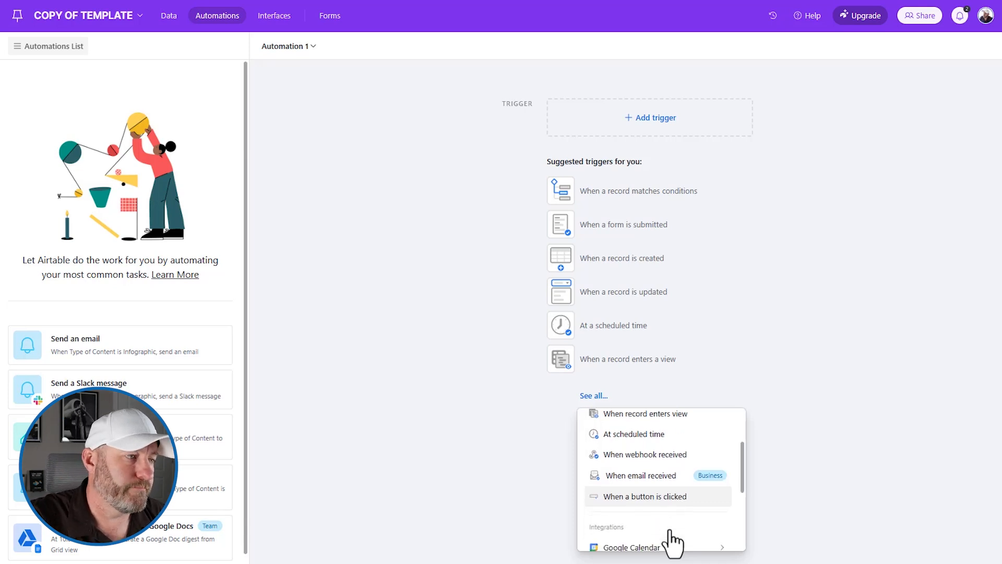
mouse_move(636, 465)
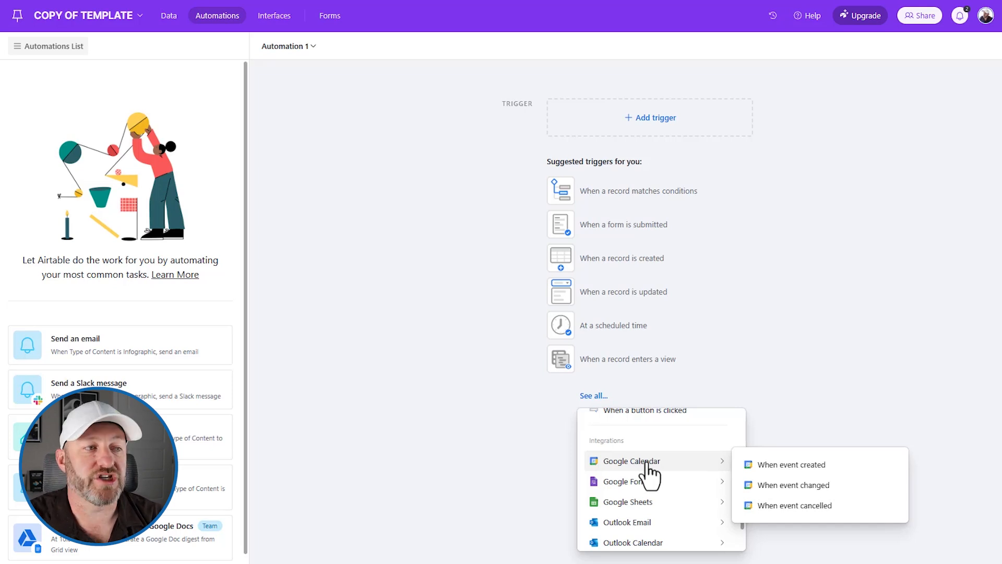
mouse_move(668, 481)
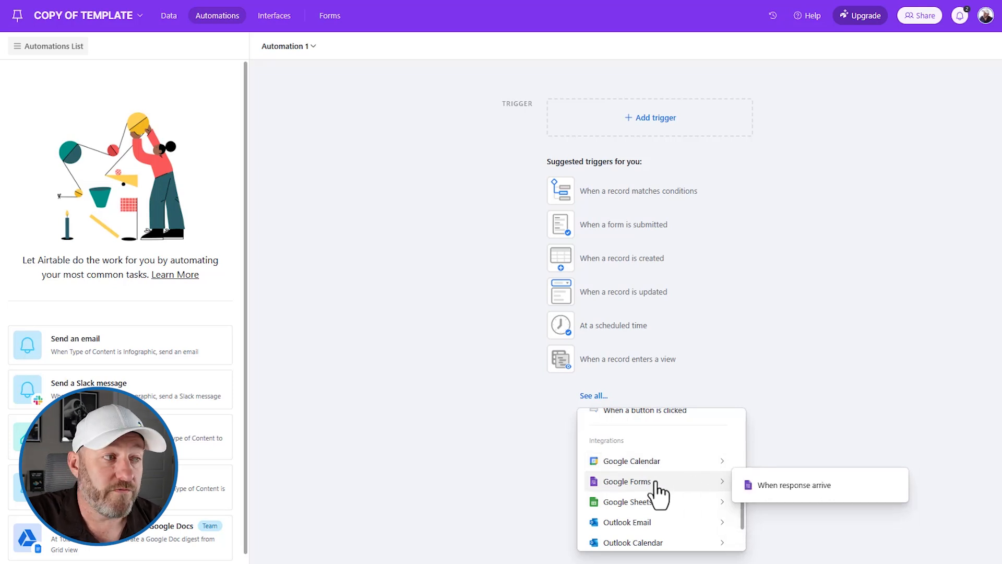
scroll(657, 488, "down", 1)
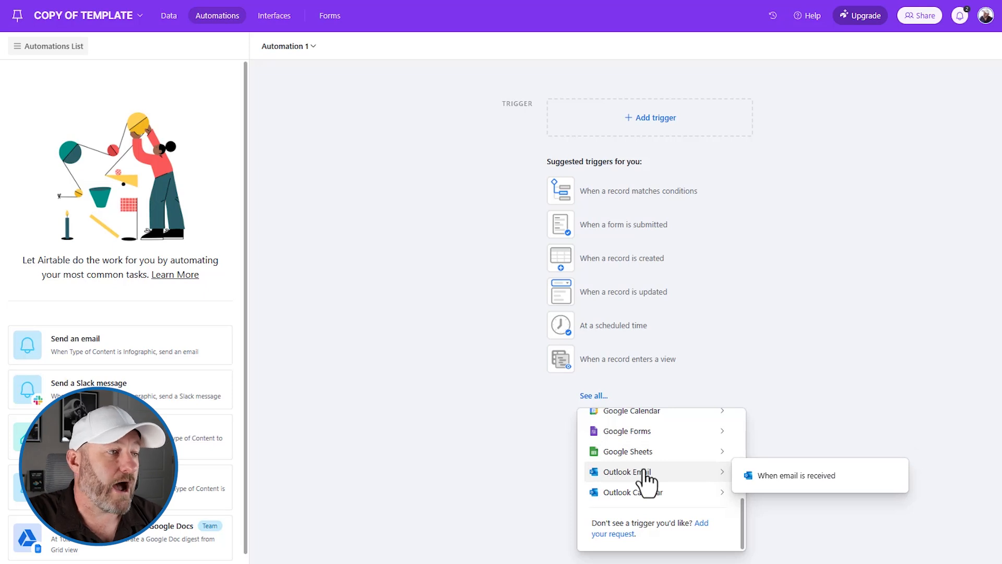
mouse_move(640, 491)
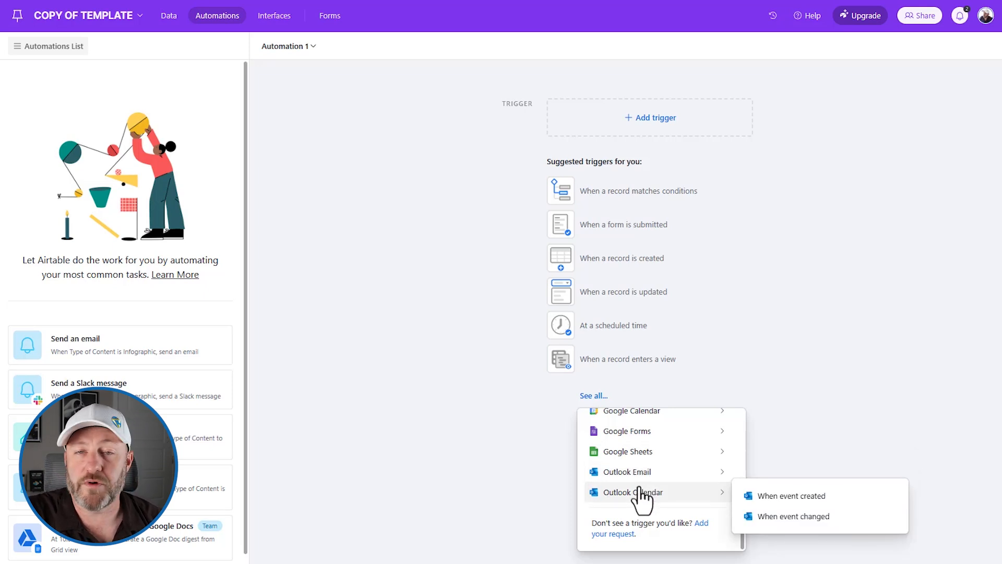
scroll(643, 496, "up", 8)
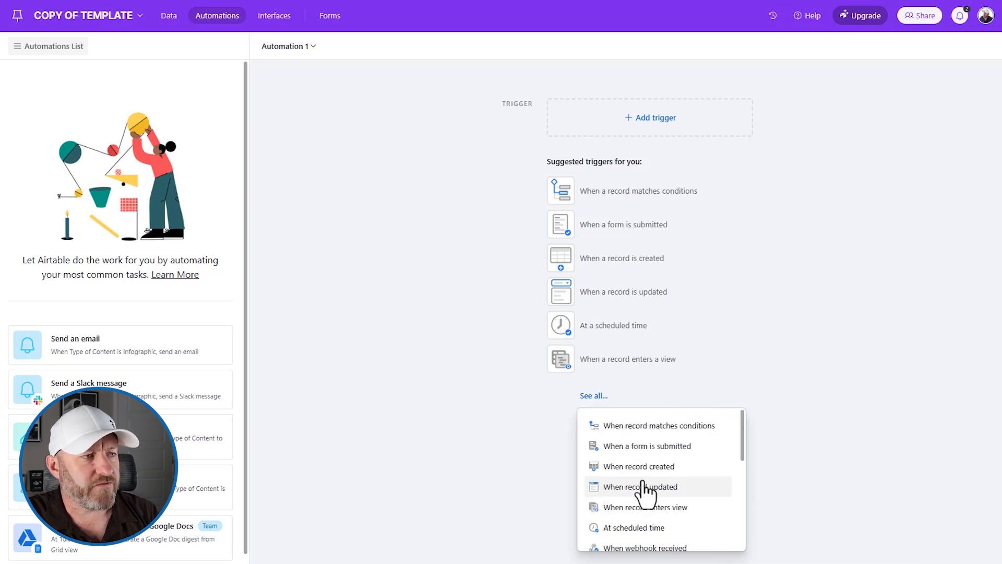
scroll(644, 489, "down", 3)
scroll(643, 488, "up", 3)
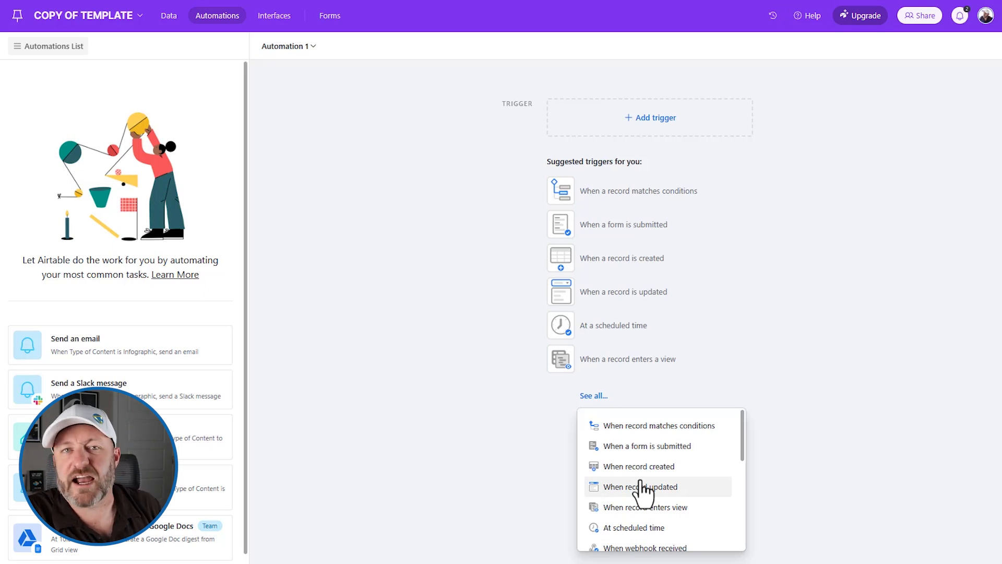
- Set the automation's trigger to When record matches conditions on the Contents table
left_click(636, 426)
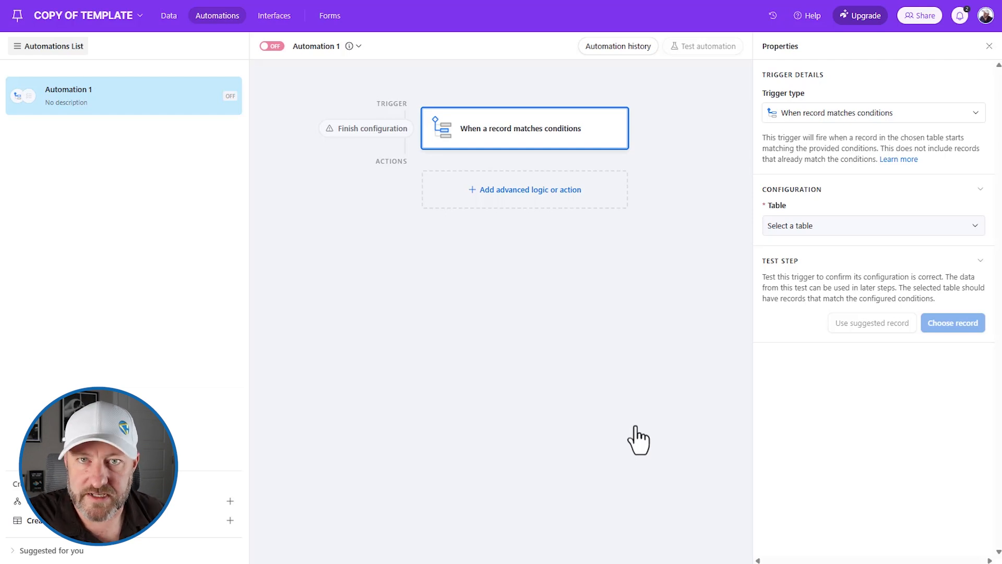
left_click(798, 227)
left_click(788, 266)
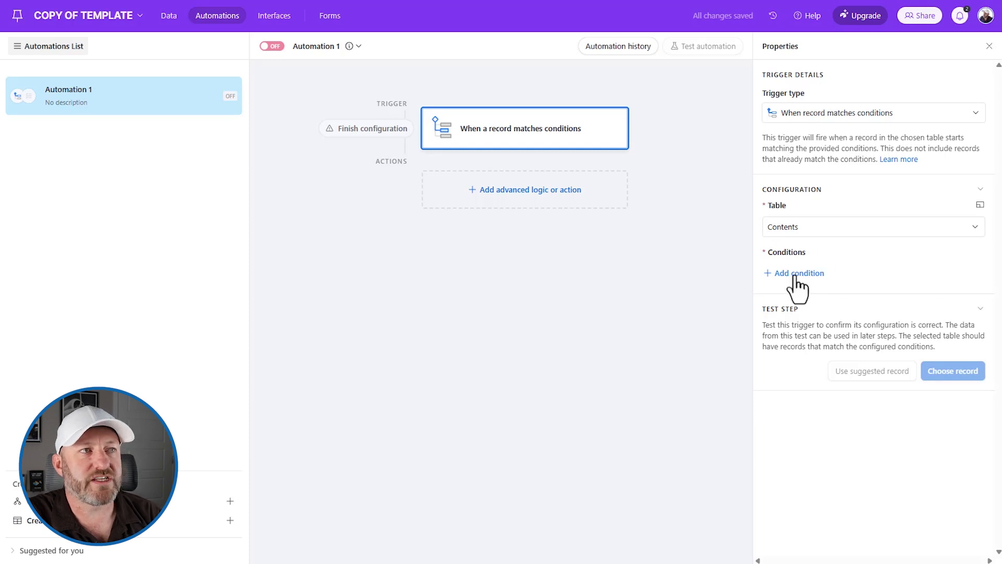
- Add a trigger condition requiring that Stage of Content is Creating
left_click(799, 274)
left_click(831, 275)
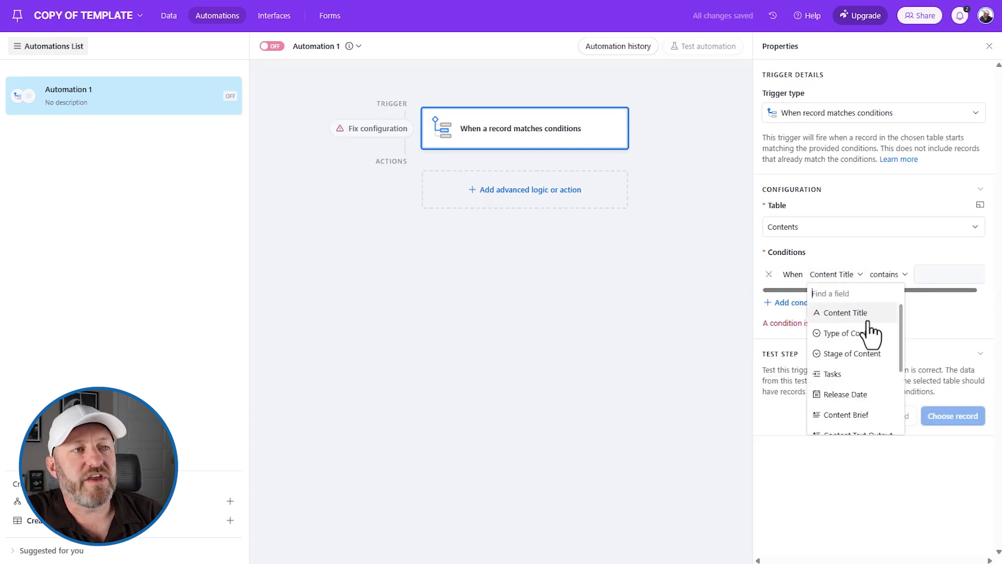
left_click(855, 354)
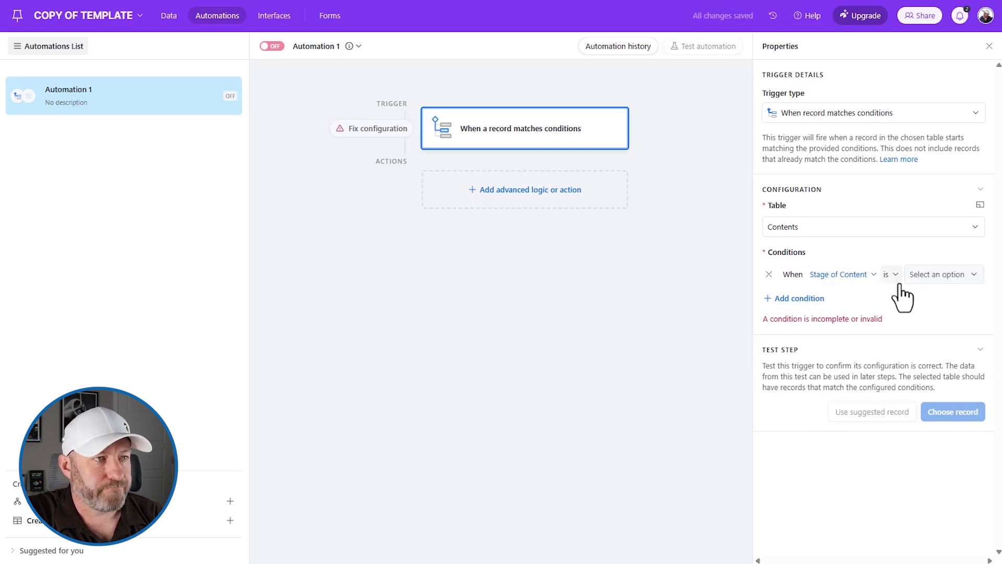
left_click(927, 276)
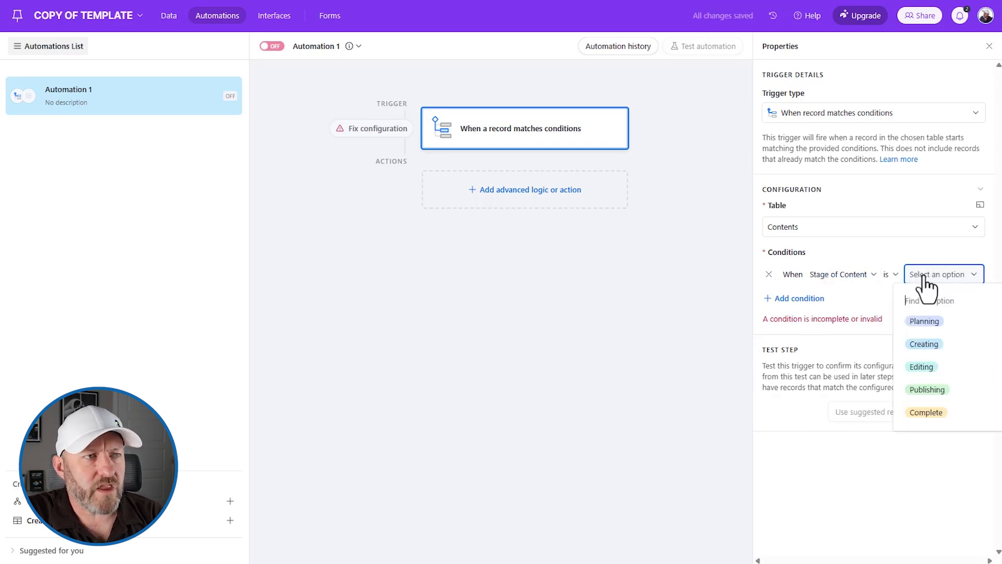
left_click(927, 345)
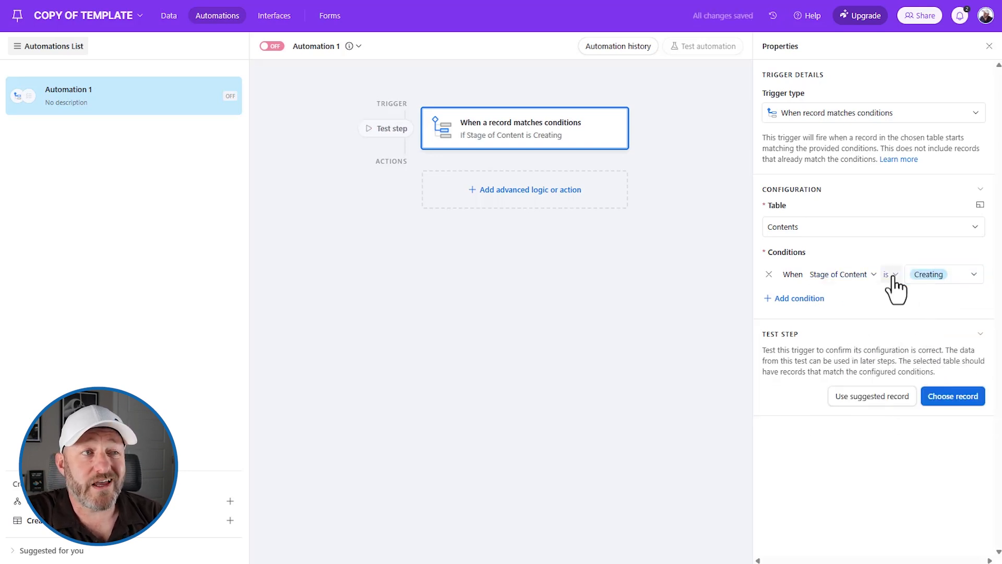
- Change the Stage of Content condition to is any of Creating, Editing, Publishing and Complete, widening the properties area to fit
left_click(891, 276)
left_click(905, 361)
left_click(948, 281)
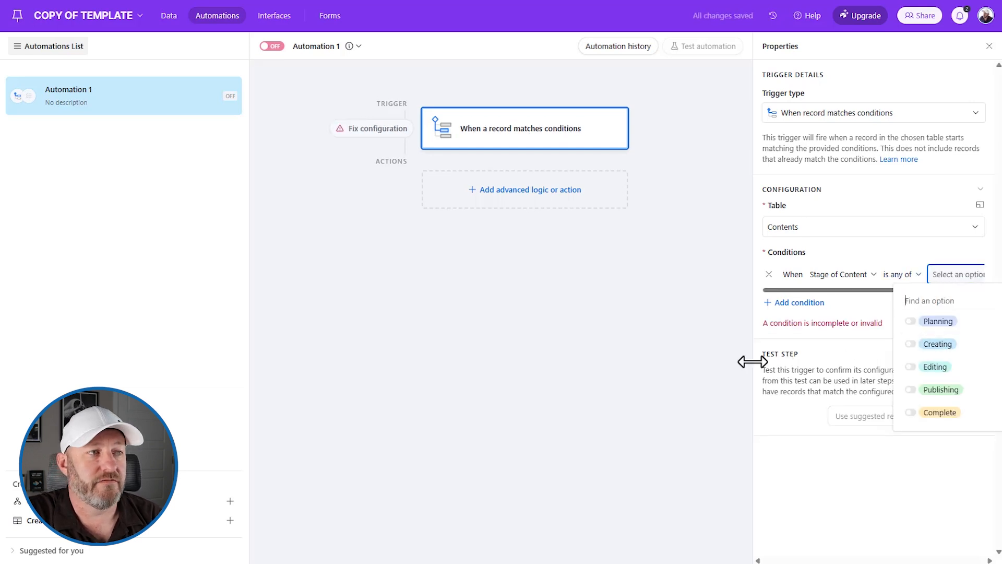
left_click_drag(754, 364, 647, 363)
left_click(920, 267)
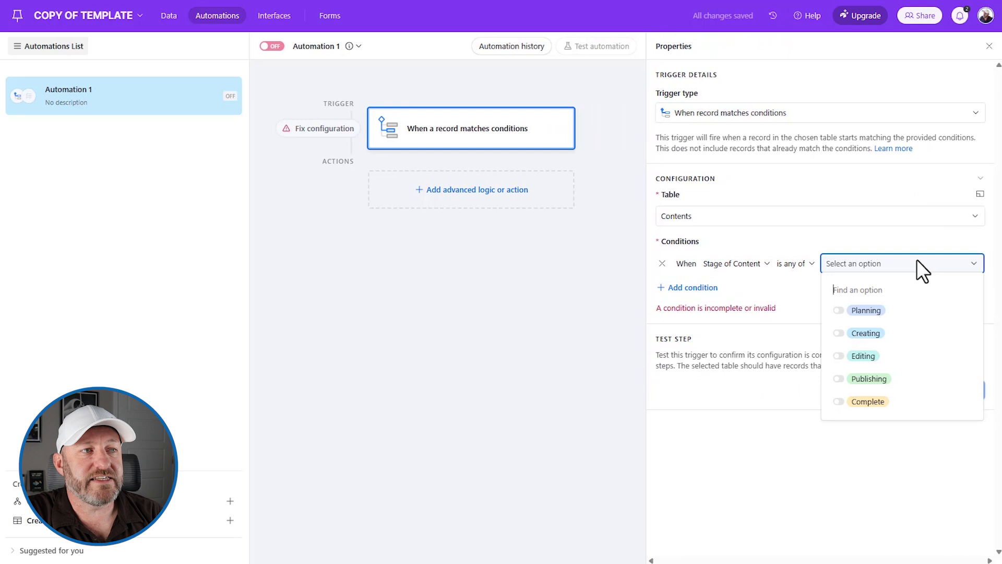
left_click(886, 334)
left_click(886, 357)
left_click(886, 379)
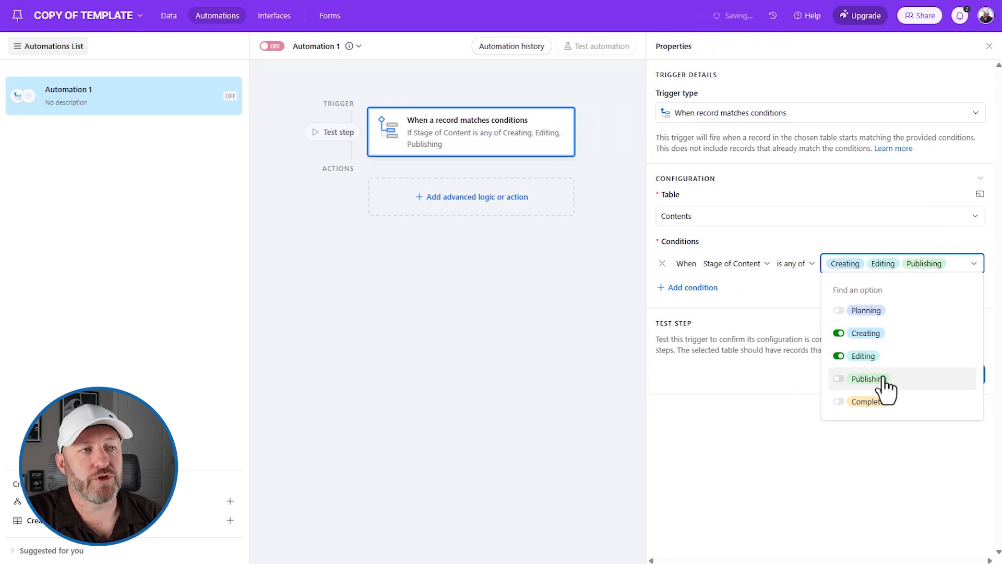
left_click(886, 403)
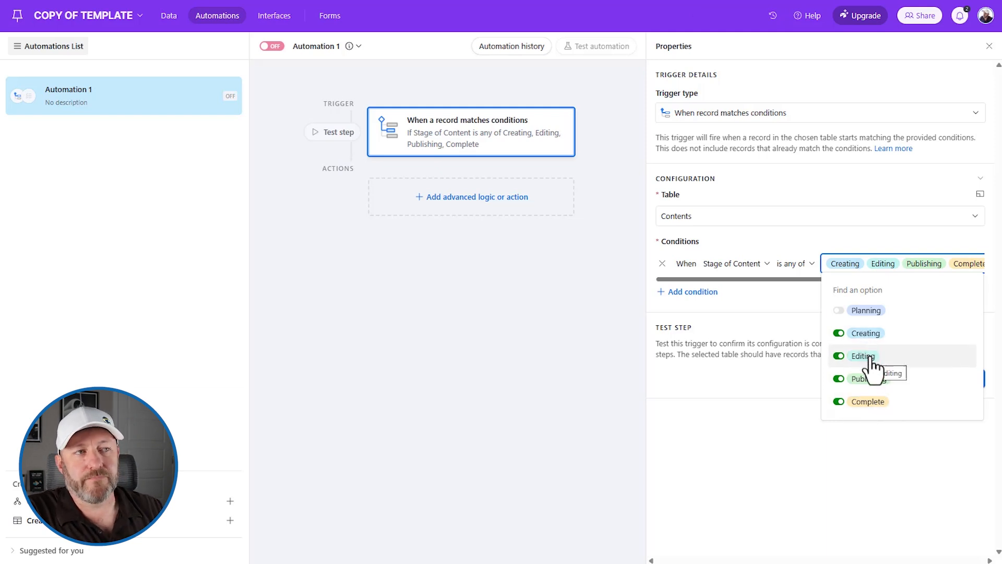
left_click(863, 243)
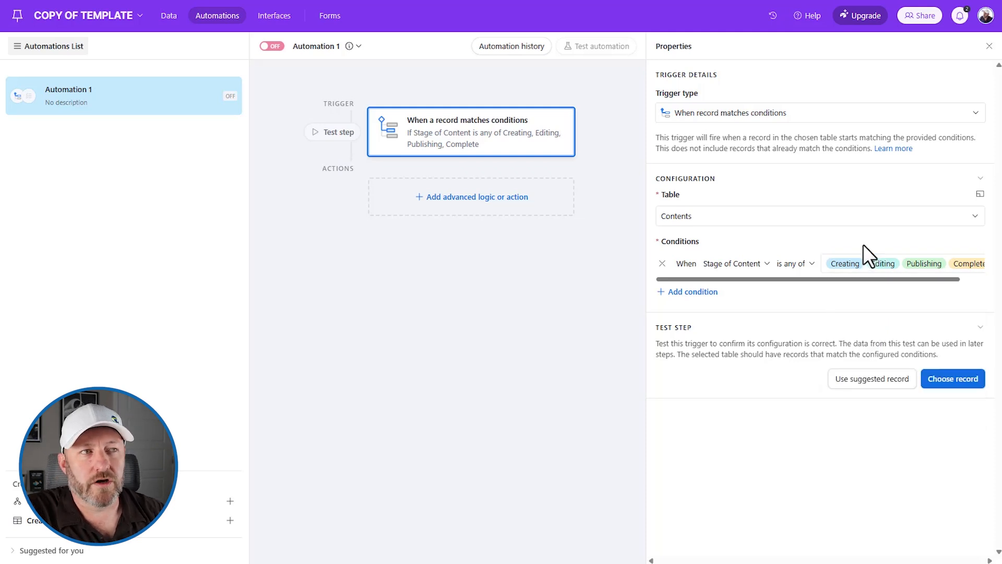
left_click(862, 263)
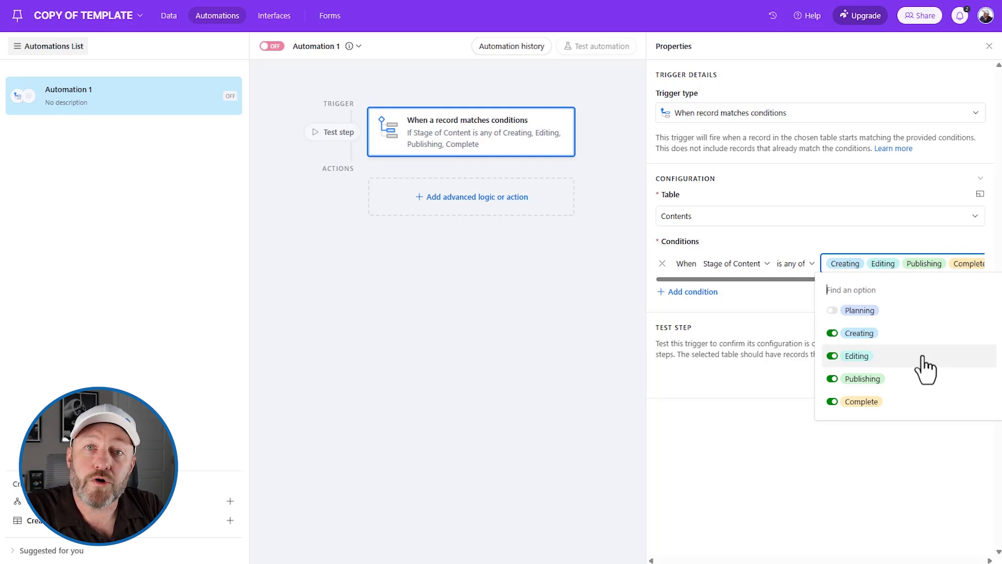
left_click(831, 236)
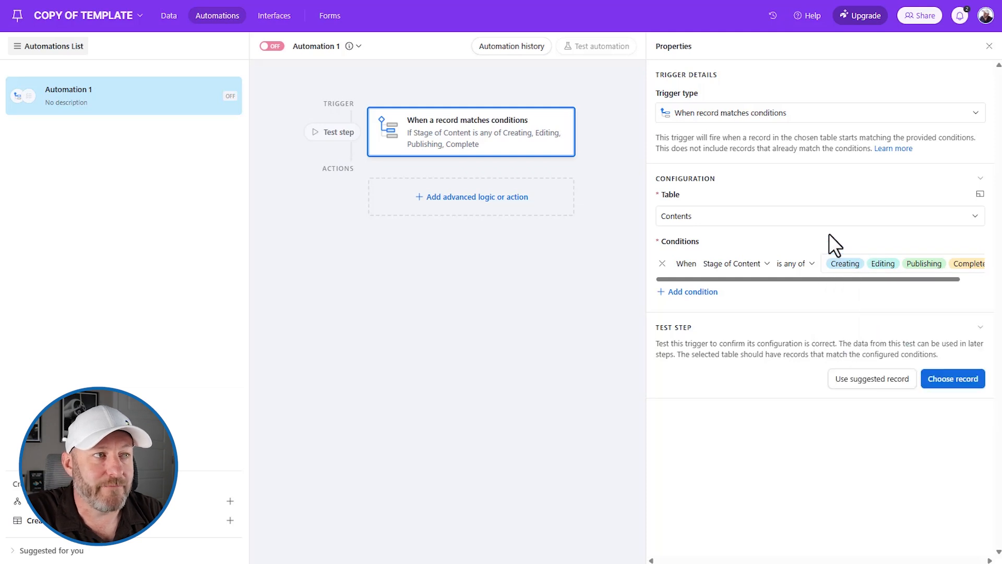
- Add a second trigger condition, joined with and, requiring that Tasks is empty
left_click(712, 291)
left_click(726, 287)
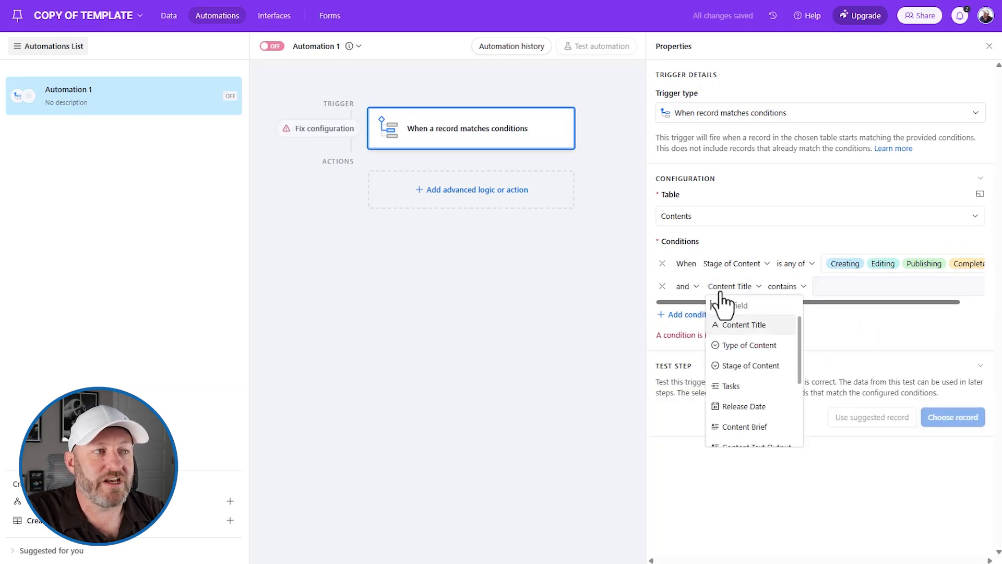
left_click(741, 386)
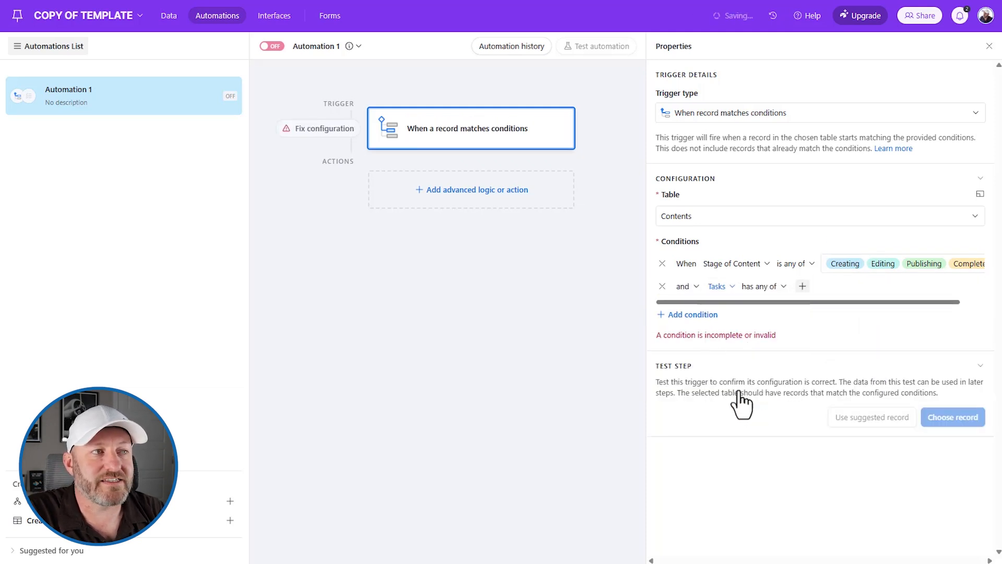
left_click(775, 287)
scroll(788, 397, "down", 2)
left_click(788, 425)
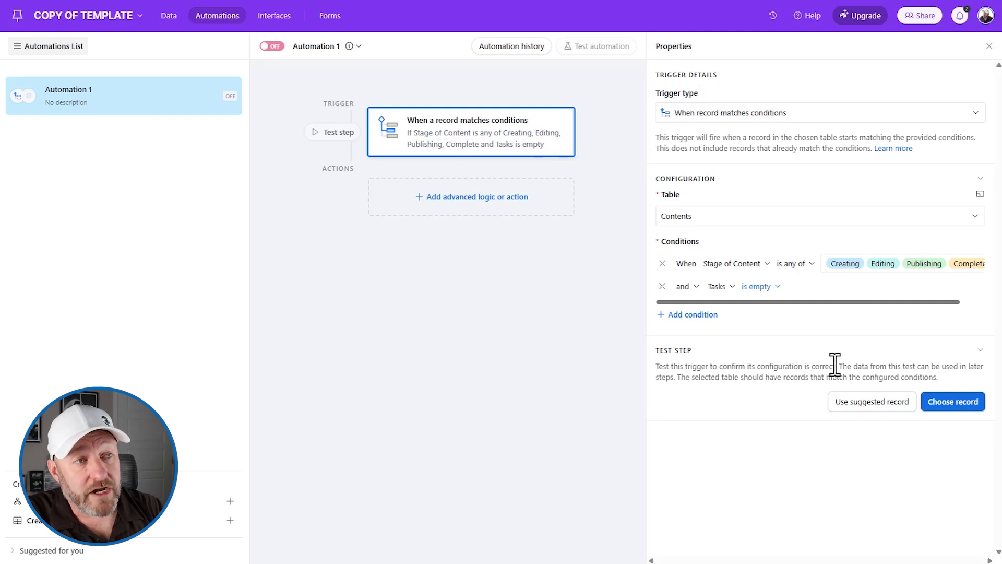
- Test the trigger with the matching record The Future of AI in Tech Consulting
left_click(958, 409)
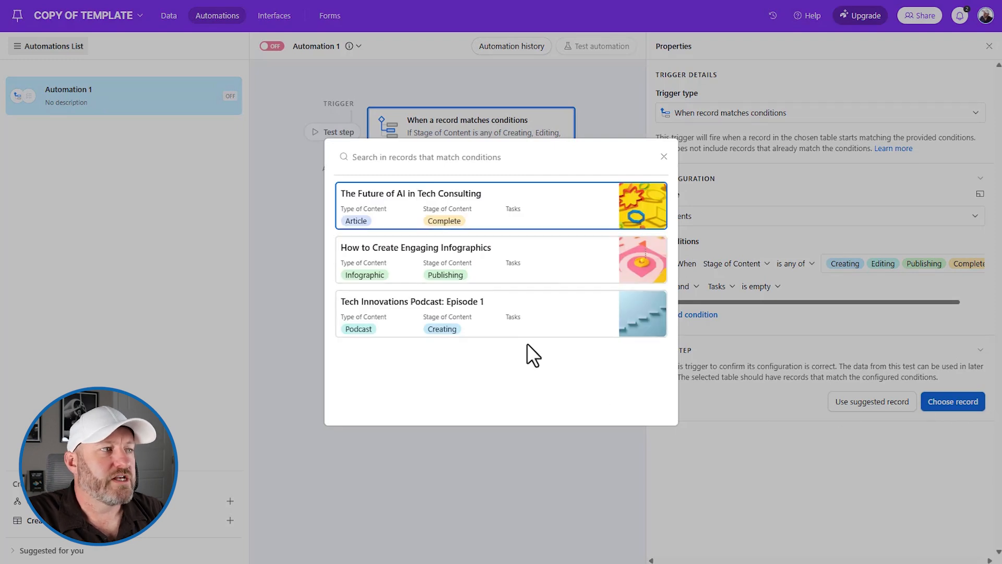
left_click(406, 214)
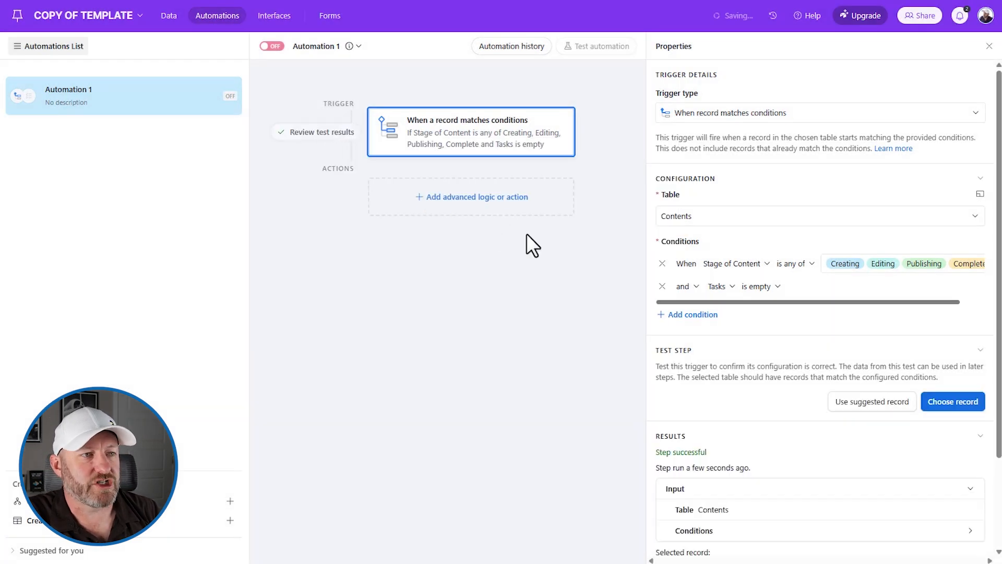
left_click(949, 407)
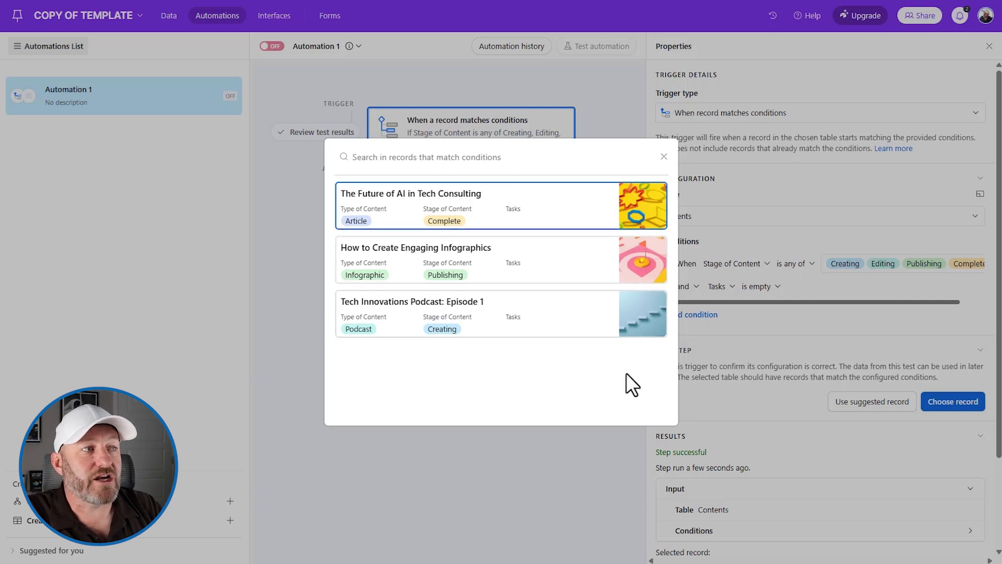
left_click(489, 214)
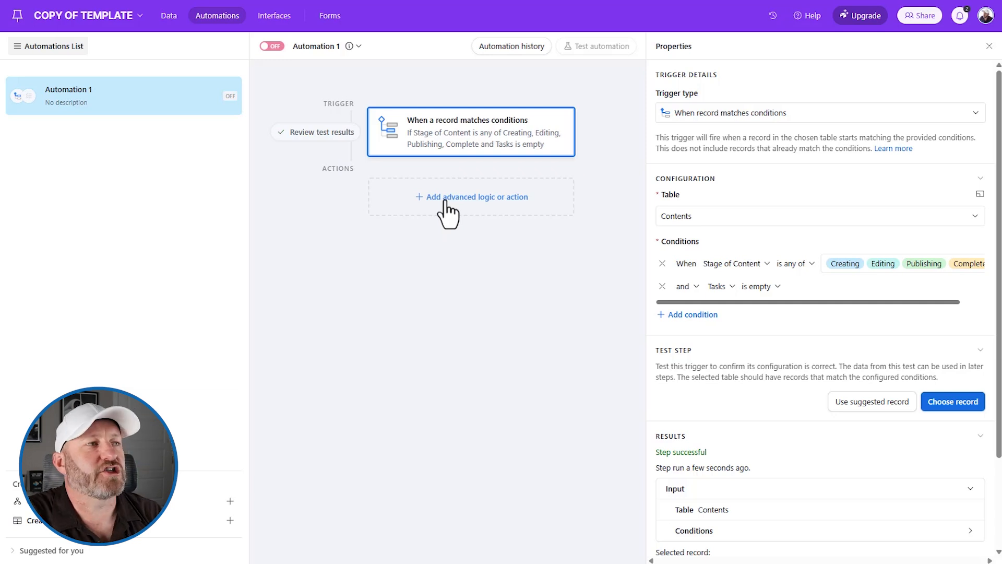
- Examine the action types available for the automation, including the Slack, Gmail, Google and Facebook Pages integrations
left_click(447, 209)
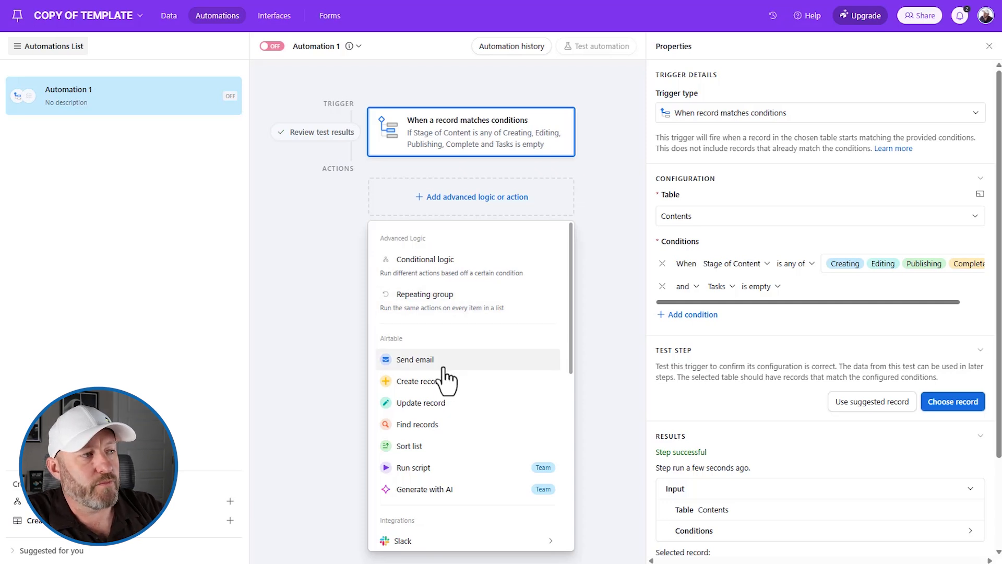
scroll(442, 376, "down", 2)
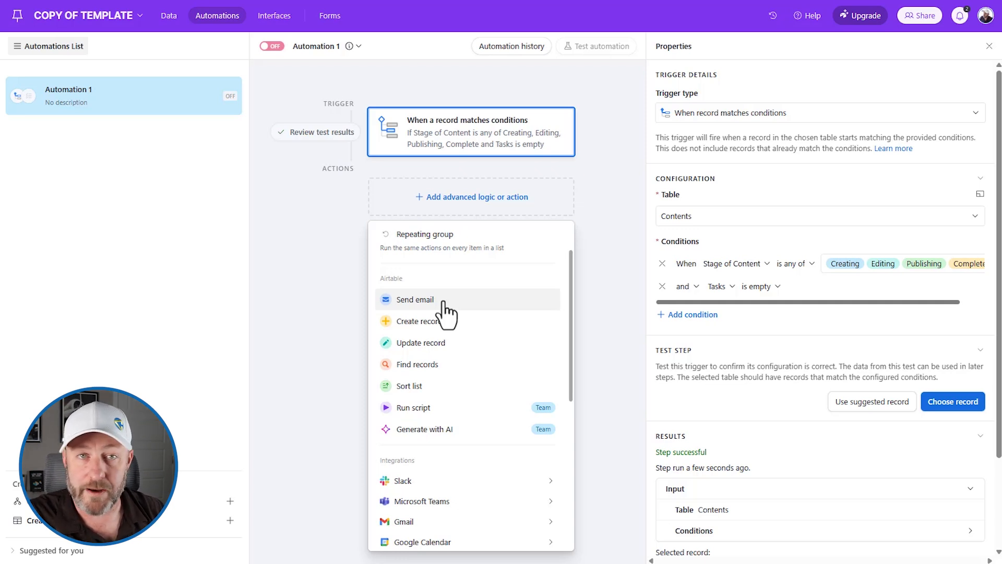
scroll(444, 312, "down", 5)
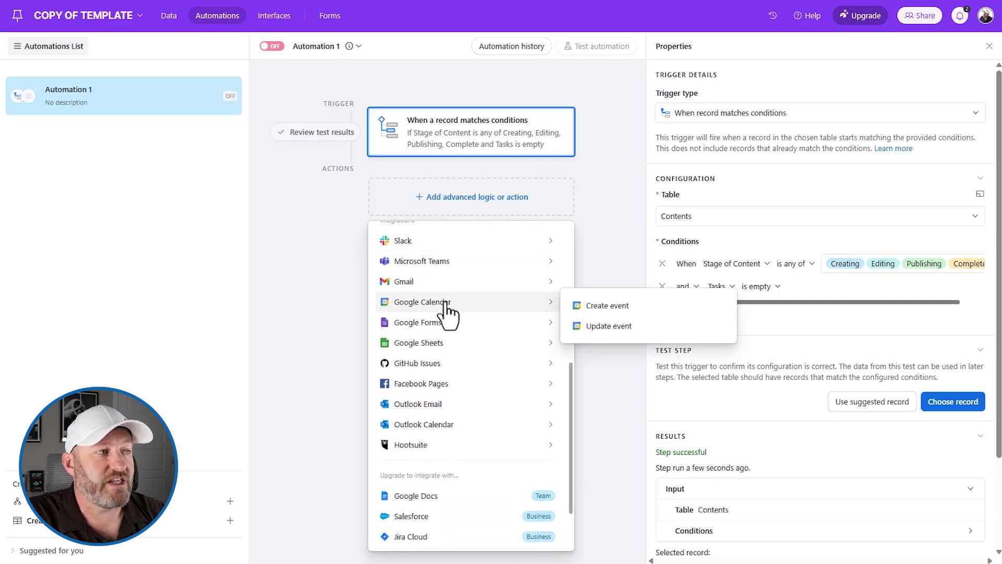
mouse_move(424, 303)
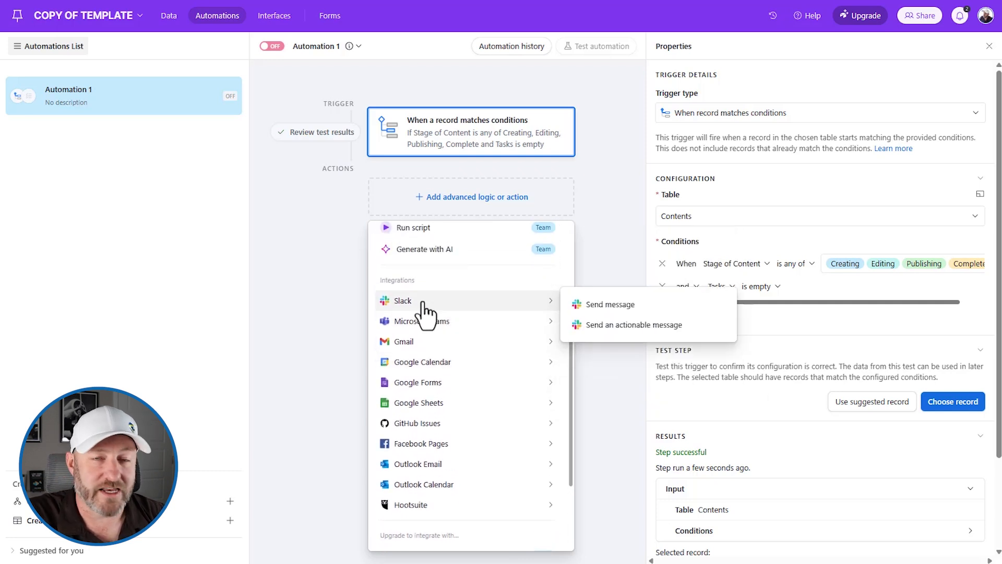
mouse_move(432, 325)
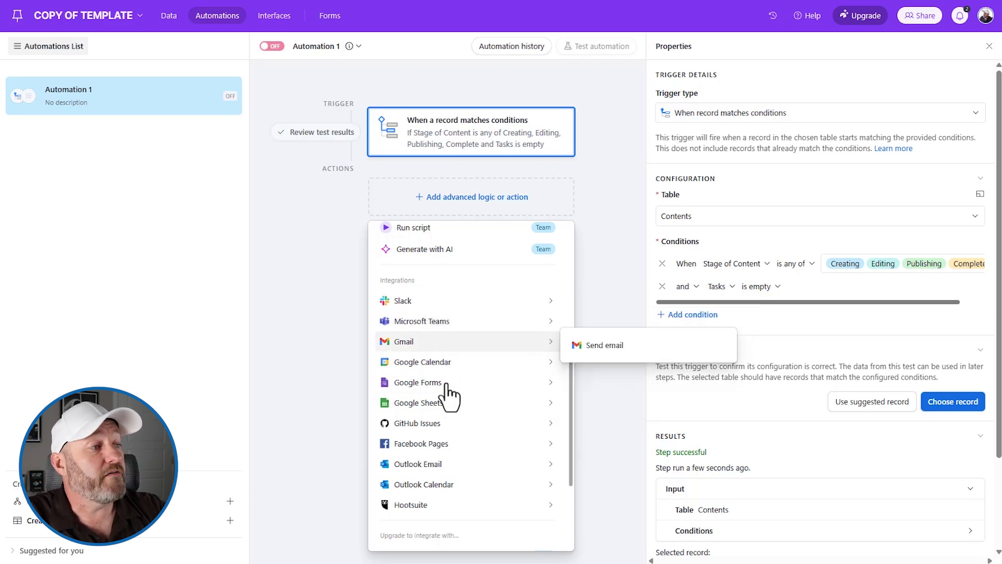
mouse_move(461, 470)
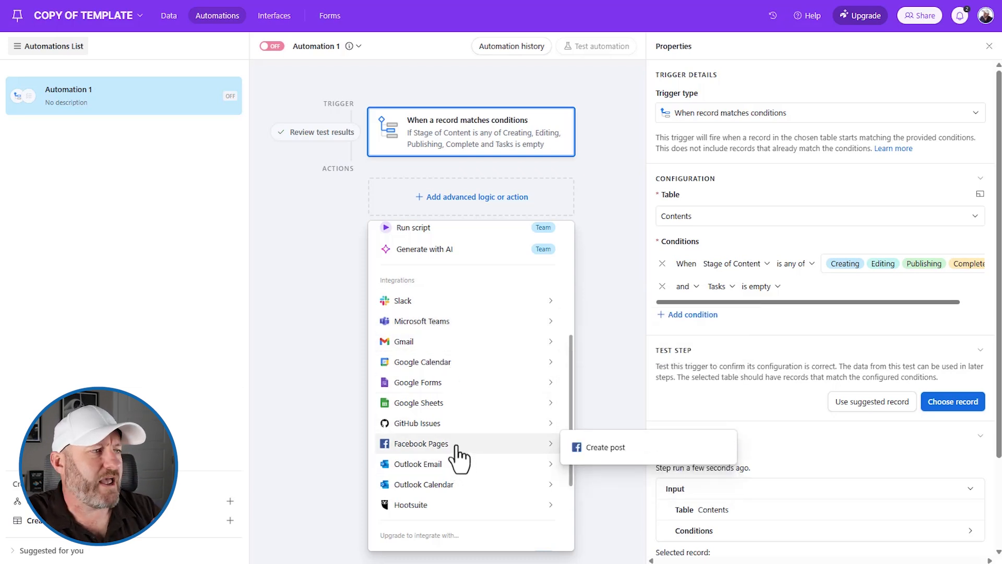
mouse_move(455, 389)
mouse_move(454, 367)
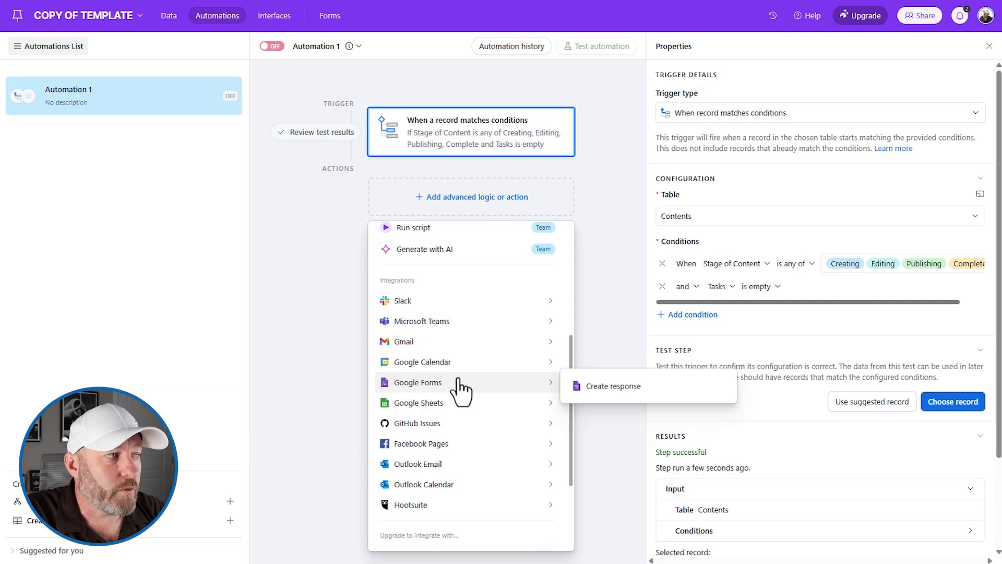
- Add a Create record action to the automation and set its table to Tasks
scroll(459, 386, "up", 3)
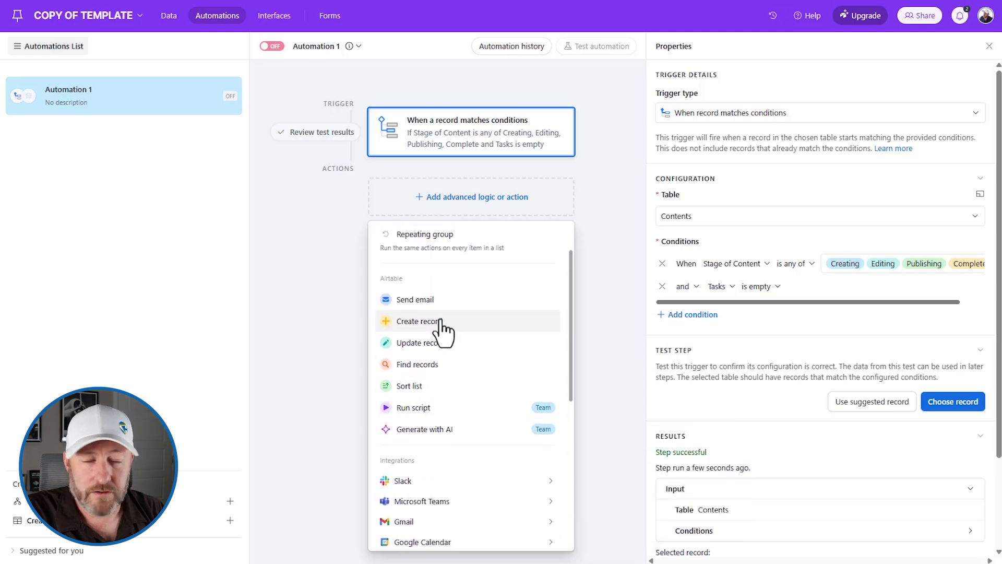
left_click(443, 324)
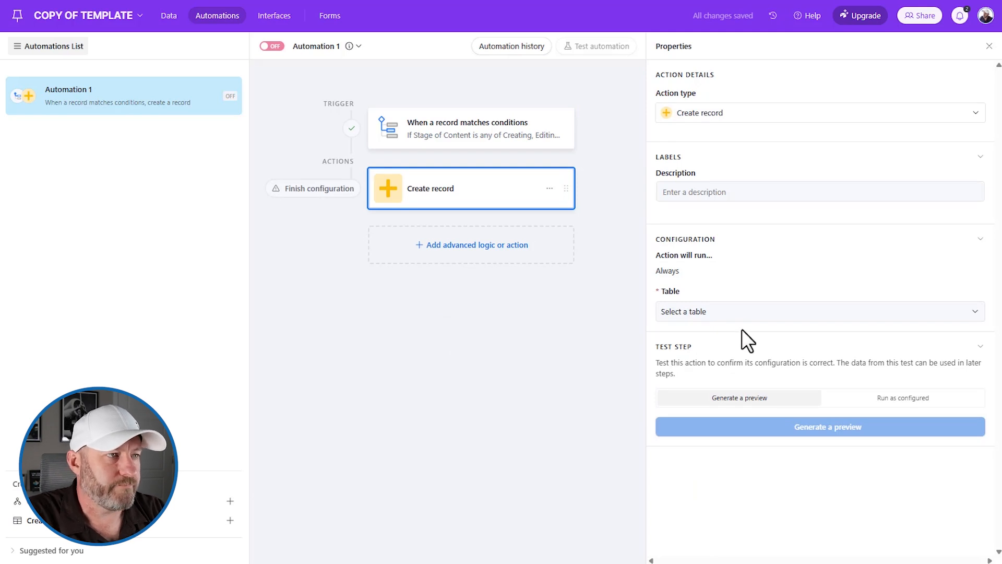
left_click(743, 313)
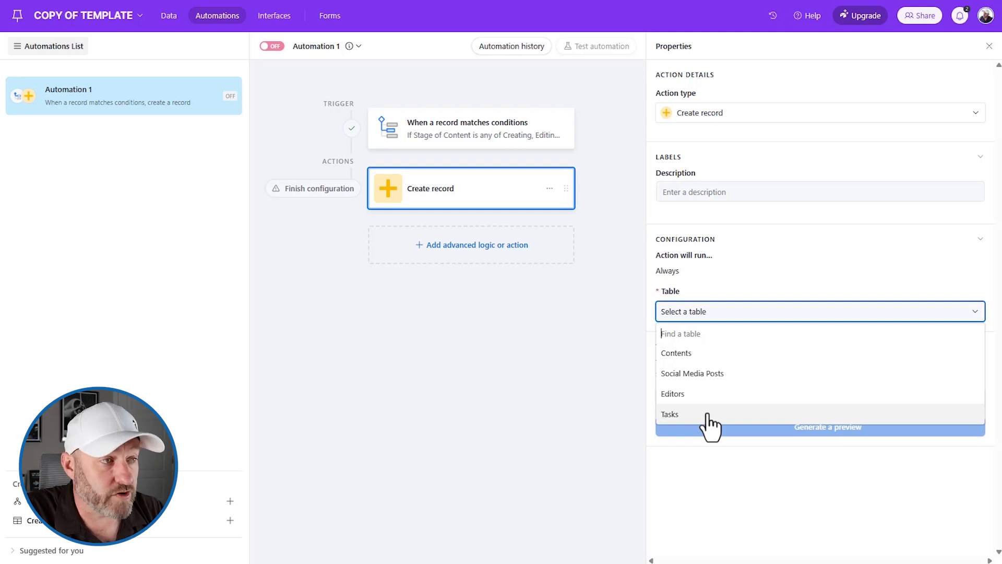
left_click(708, 414)
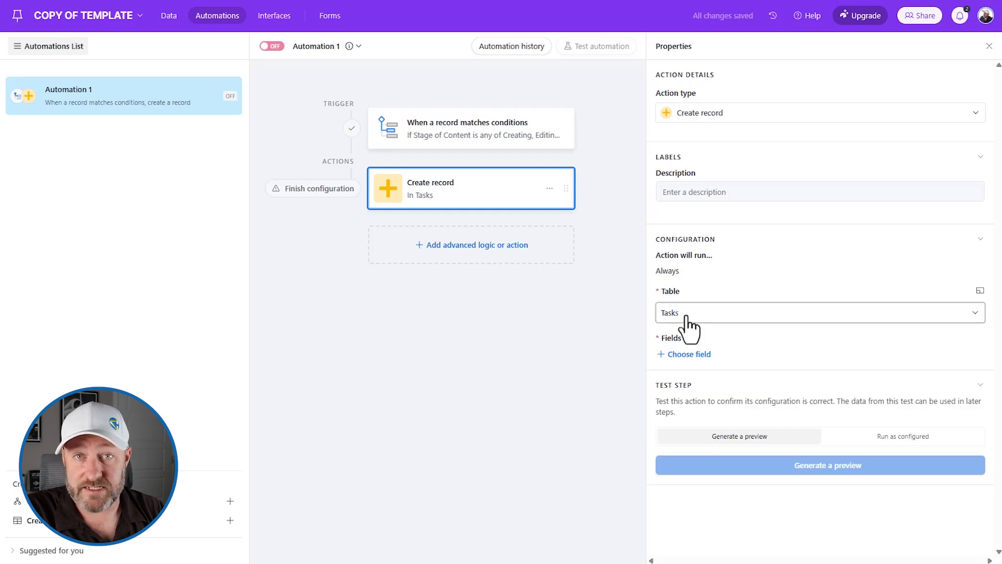
- Add the Name, Contents, User and Due Date fields to the Create record action
left_click(694, 354)
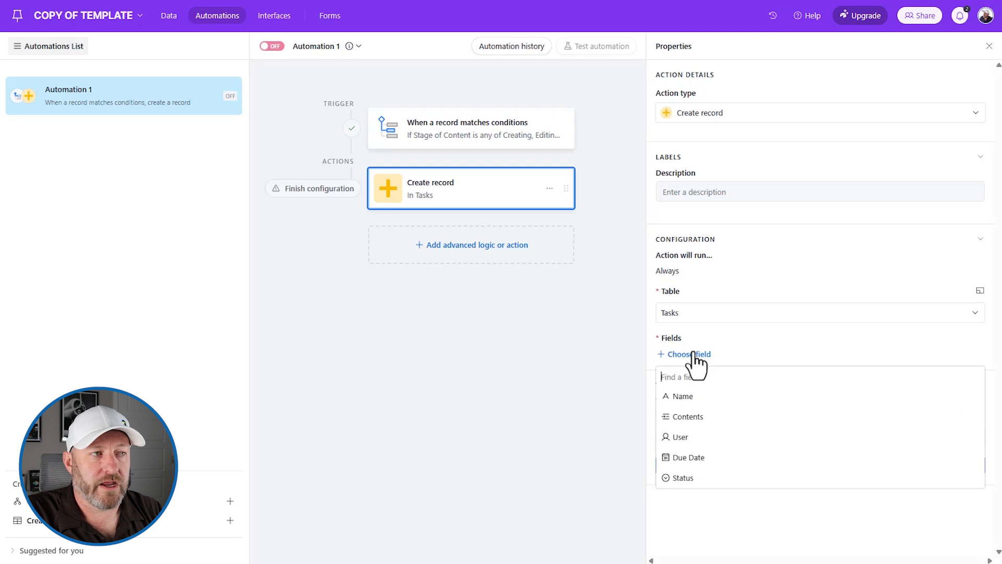
left_click(694, 399)
left_click(694, 407)
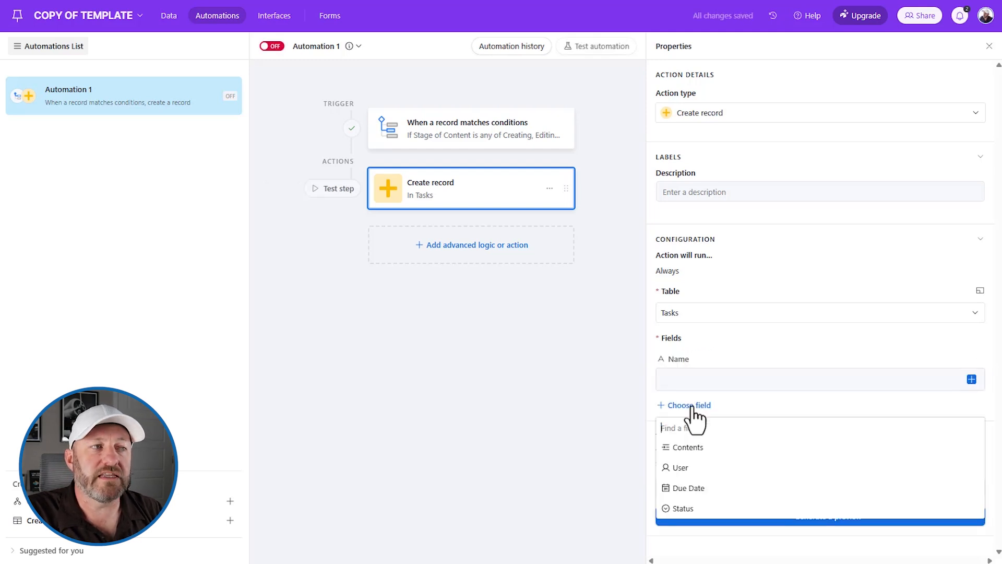
left_click(692, 454)
left_click(694, 468)
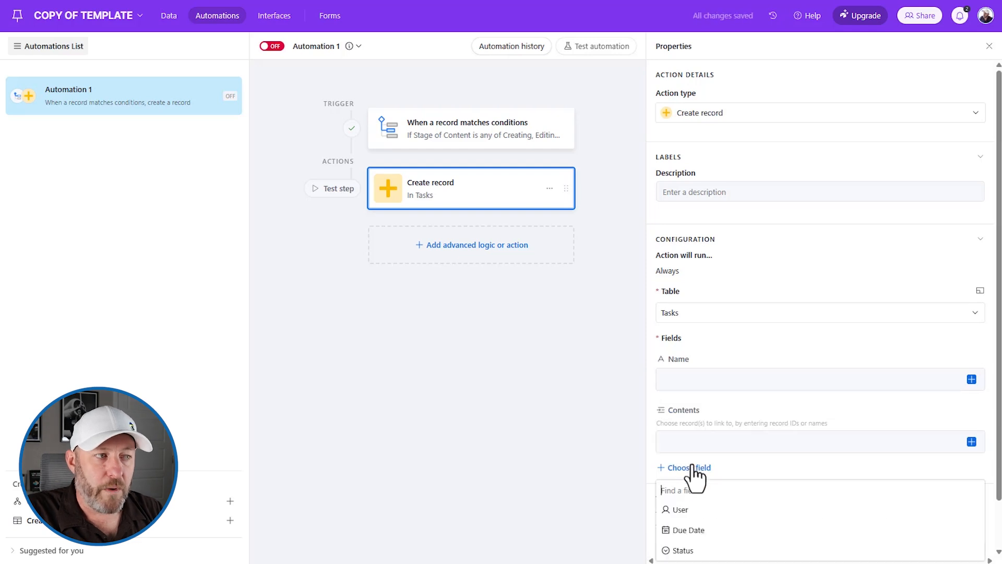
left_click(695, 511)
left_click(694, 519)
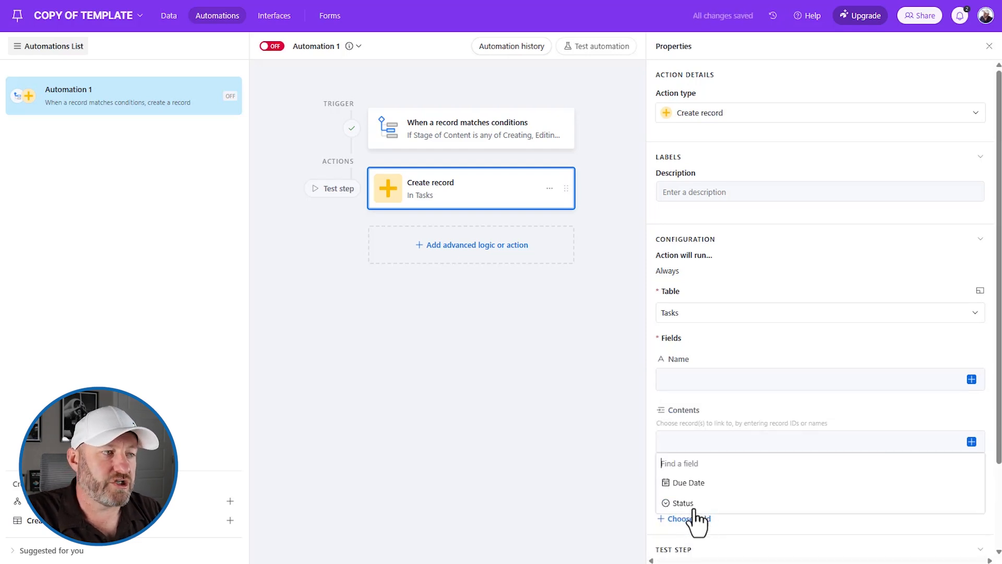
left_click(694, 488)
scroll(694, 496, "down", 3)
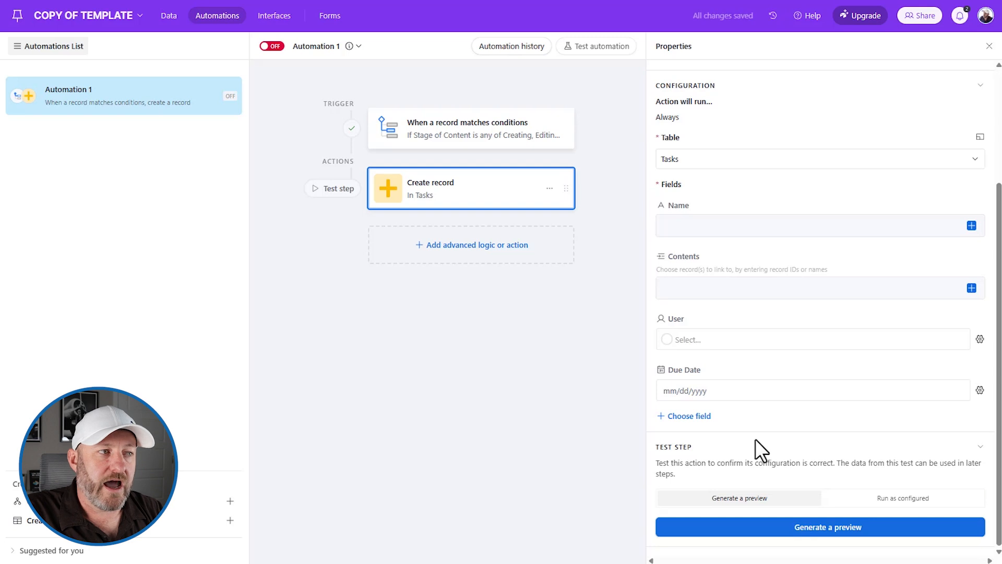
left_click(695, 417)
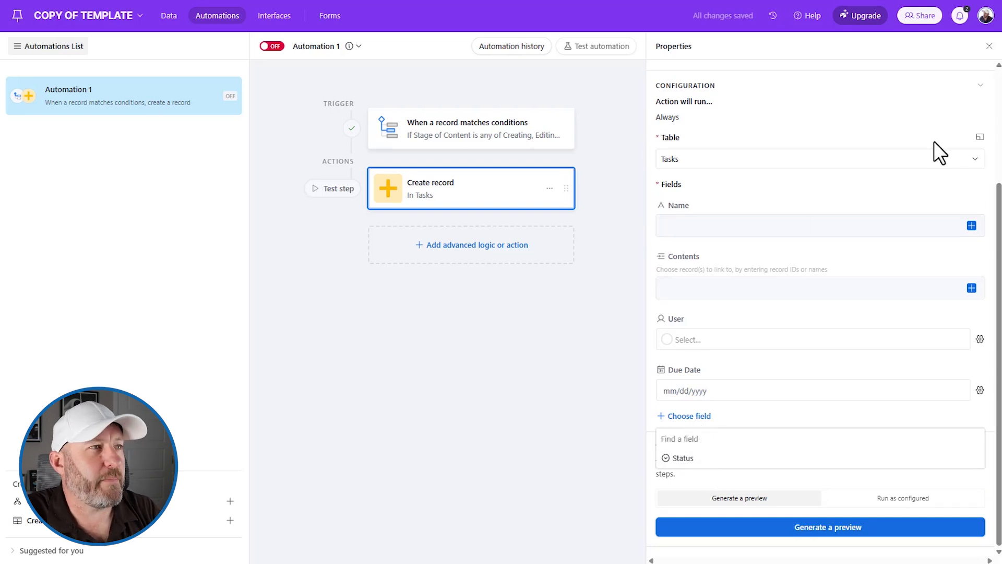
- In the Tasks table, set the Status field's default option to Pending, save it and recheck the field's settings
left_click(168, 16)
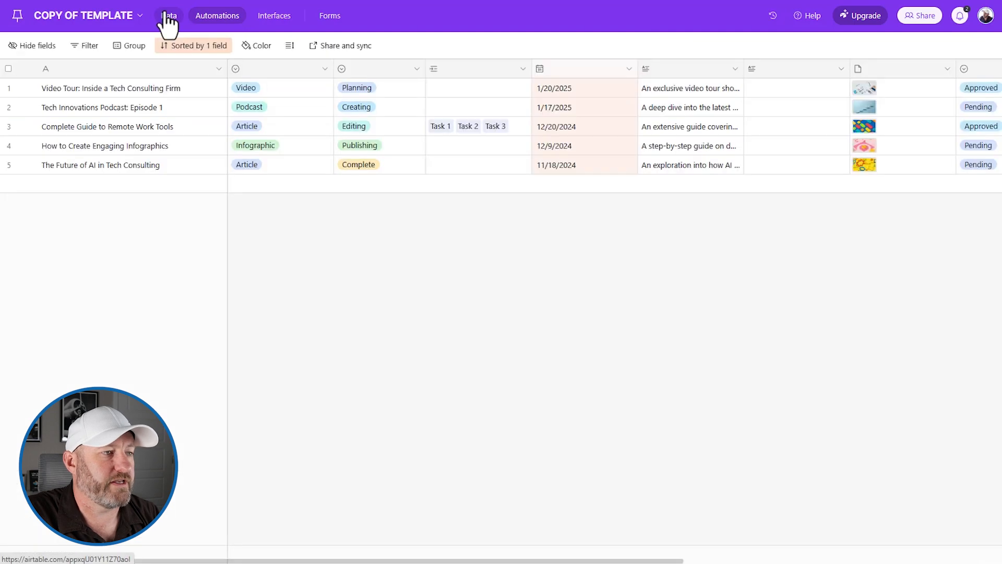
left_click(194, 42)
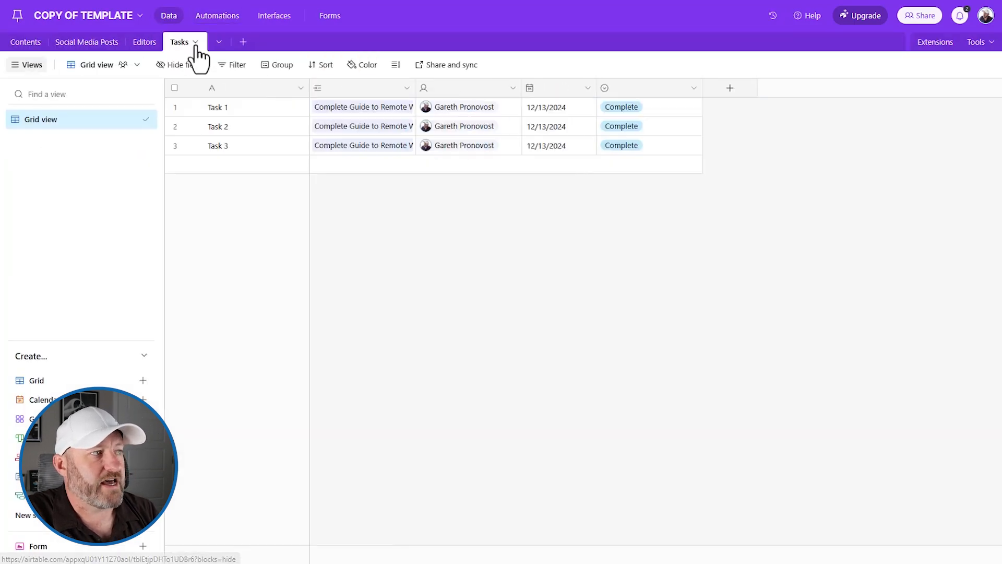
double_click(637, 92)
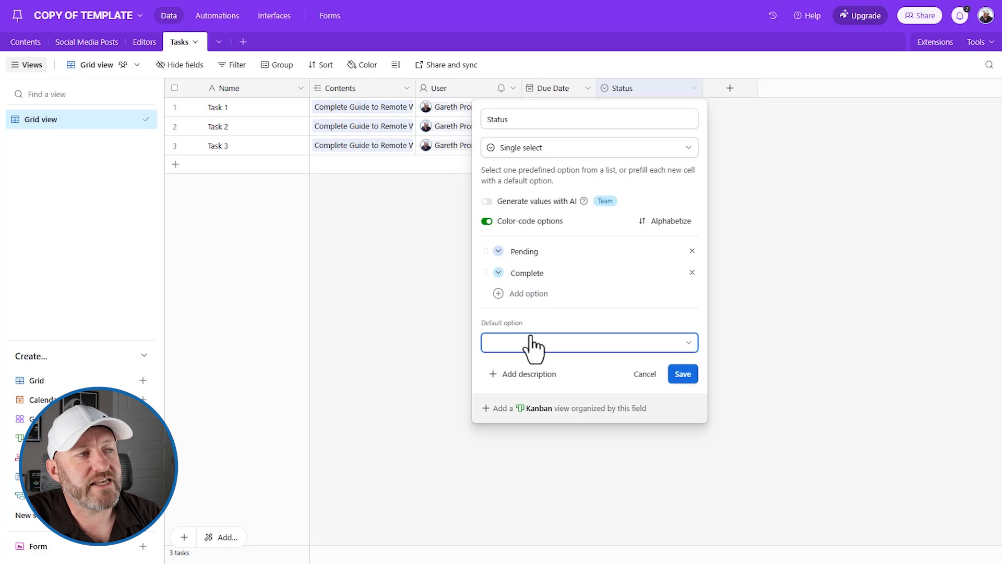
left_click(597, 342)
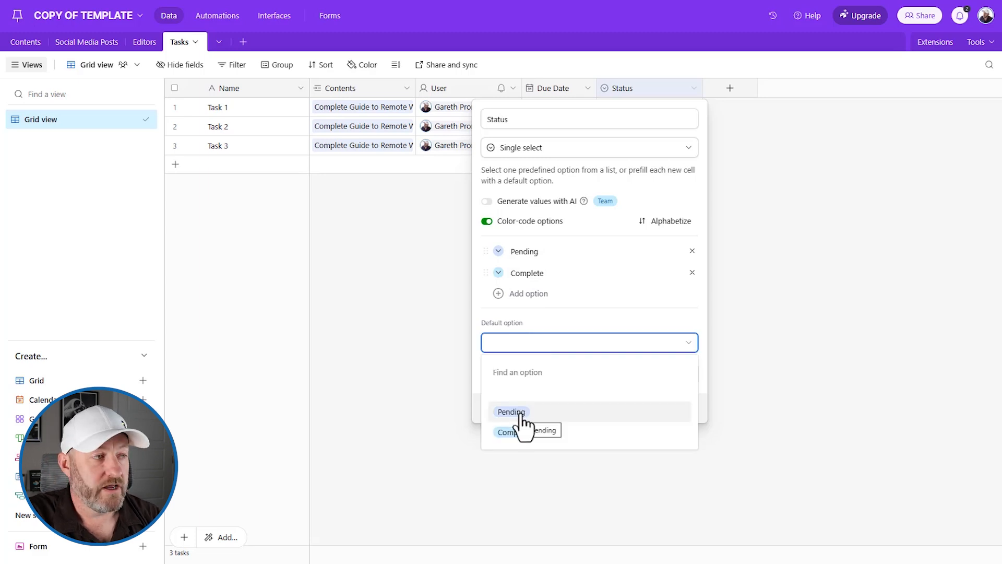
left_click(522, 414)
left_click(682, 373)
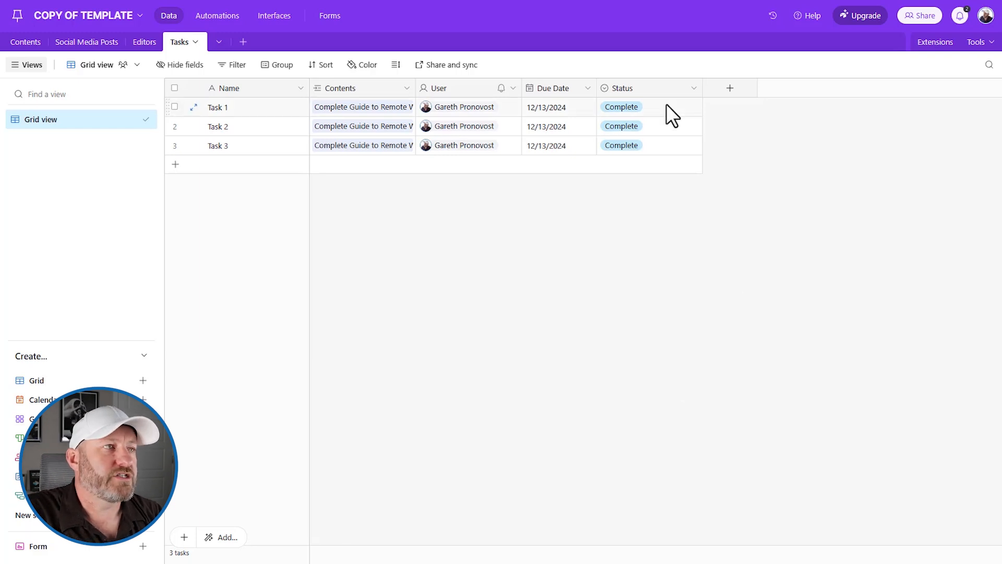
left_click(653, 90)
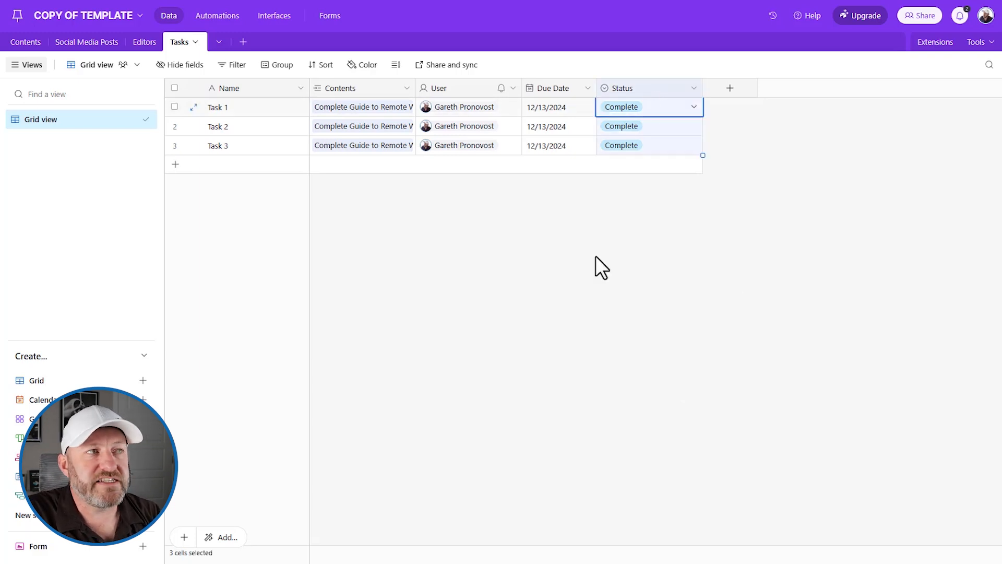
double_click(662, 82)
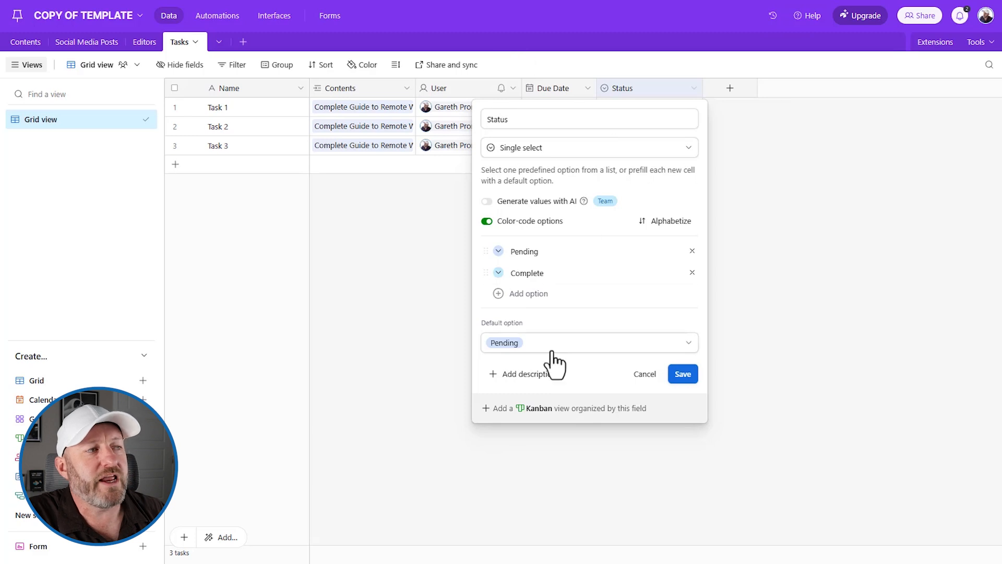
left_click(433, 311)
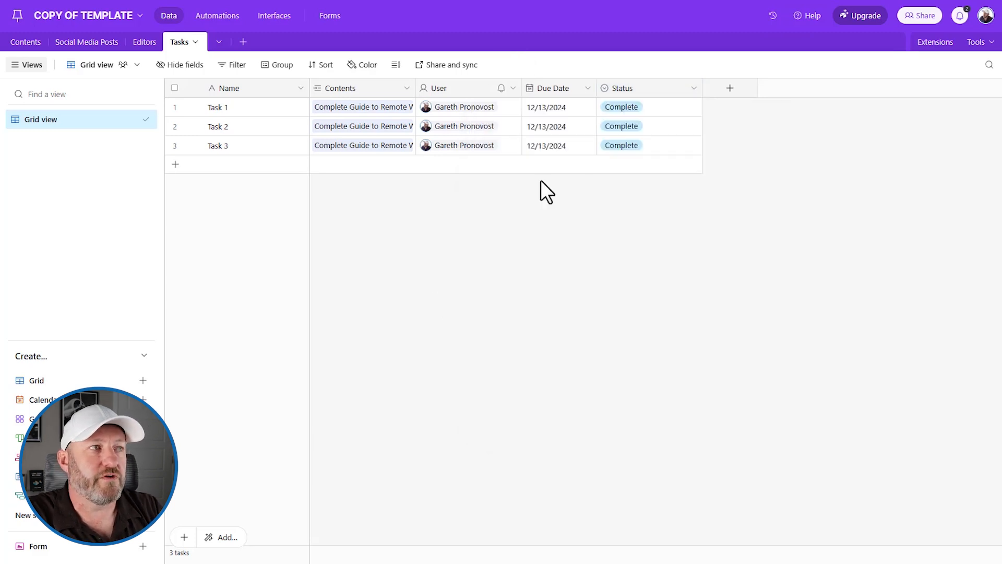
- Return to the automation's Create record action and set the Name field to Task 1
left_click(217, 21)
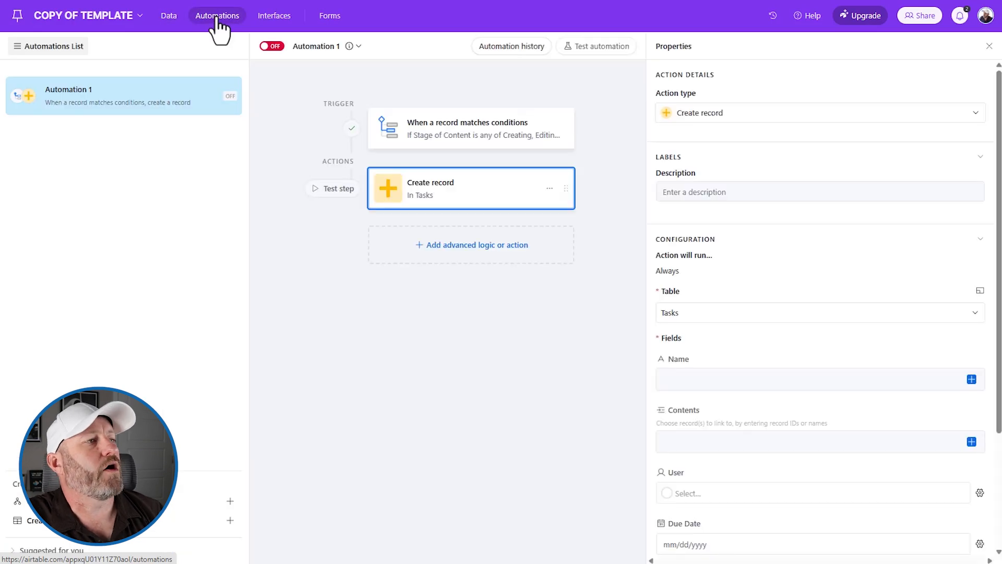
scroll(829, 322, "down", 3)
left_click(787, 225)
type("Task 1")
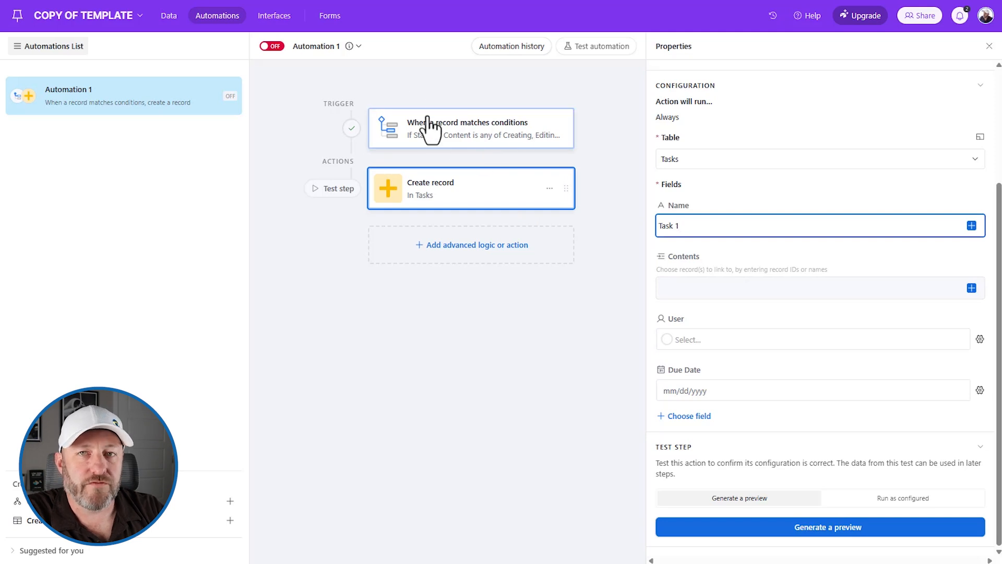
- Fill the action's Contents field with the Airtable record ID from the trigger record
left_click(971, 288)
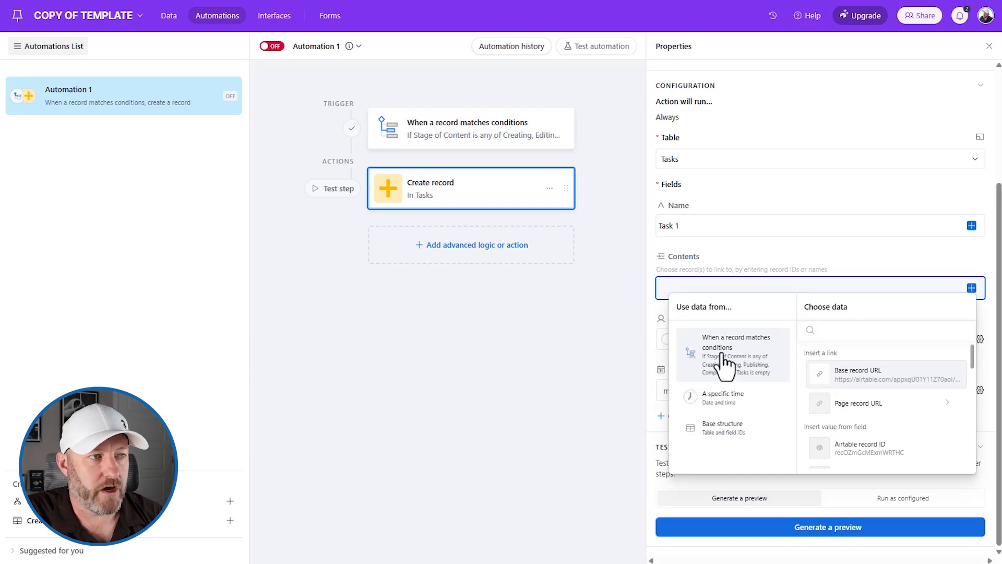
left_click(859, 450)
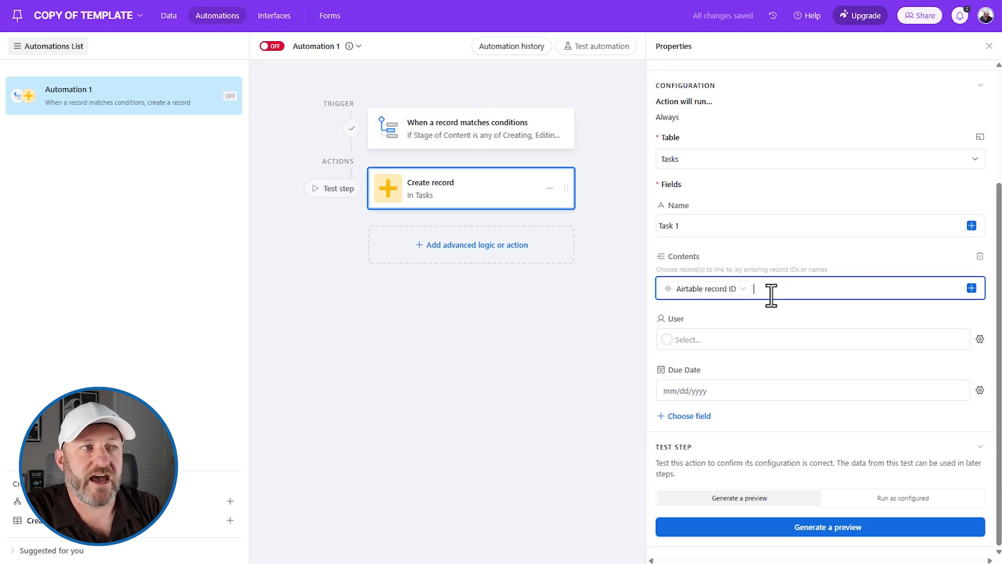
mouse_move(694, 303)
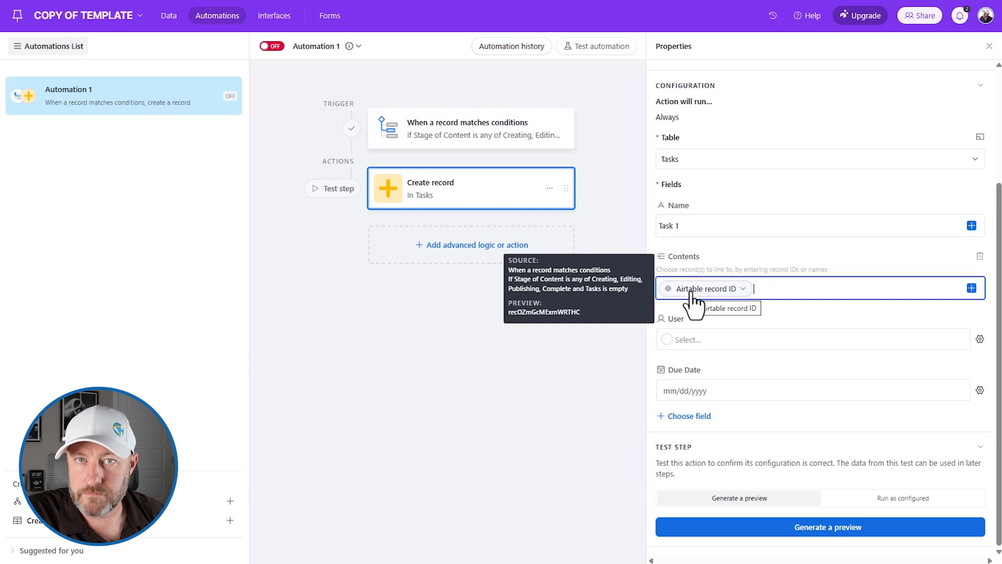
- Assign the Create record action's User field to the only collaborator listed
left_click(724, 342)
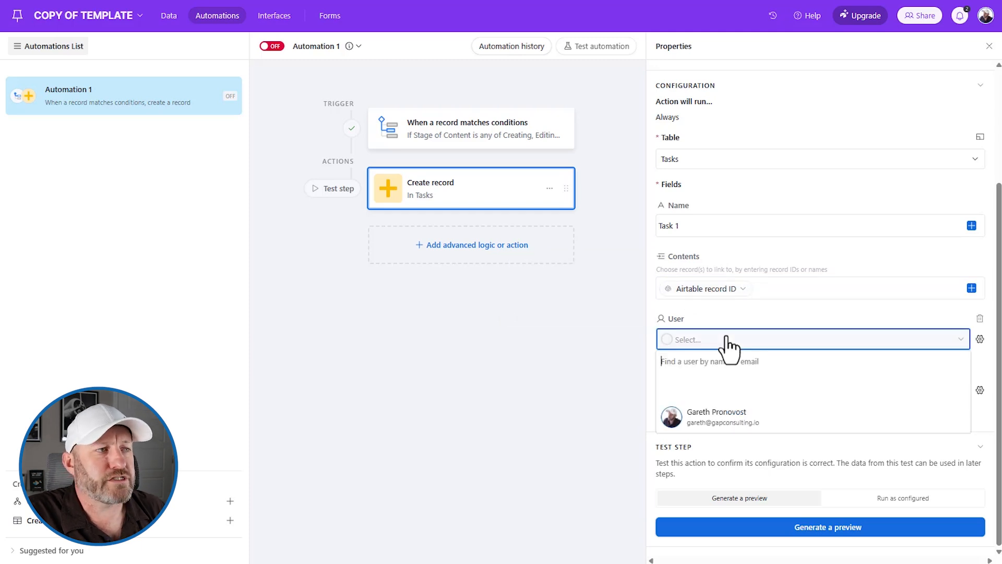
left_click(739, 418)
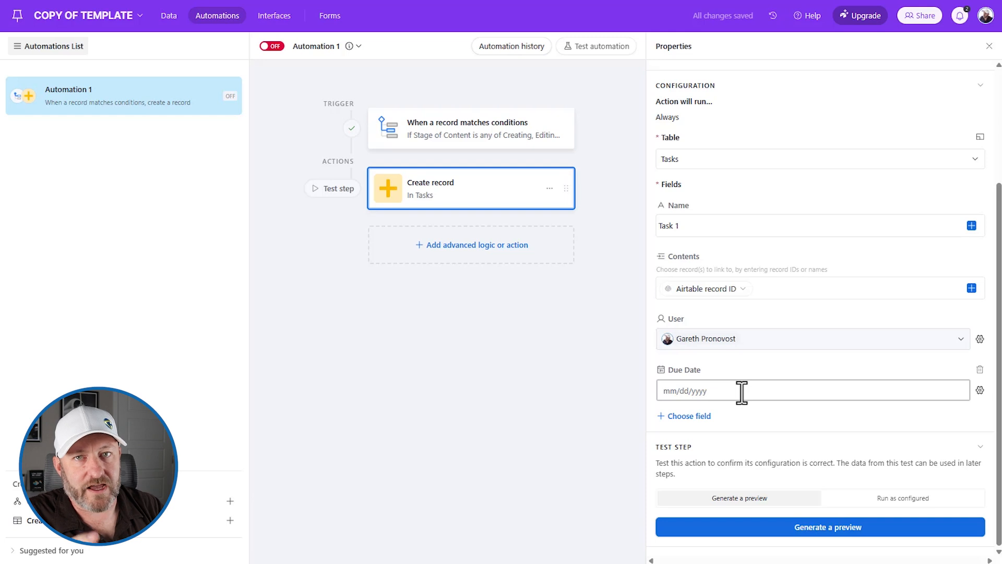
mouse_move(723, 342)
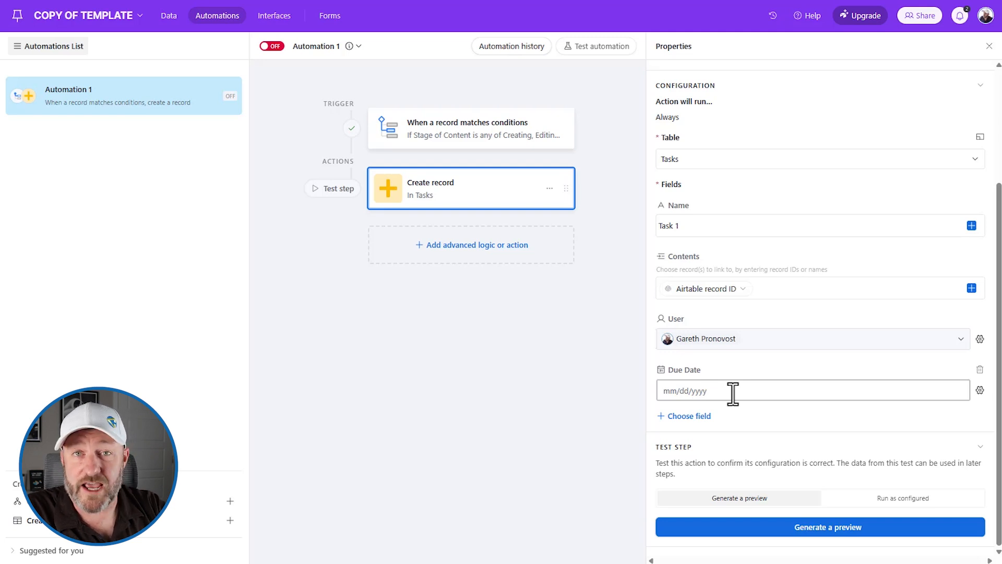
- Configure the action's Due Date field as dynamic and fill it with Release Date from the trigger record
left_click(980, 391)
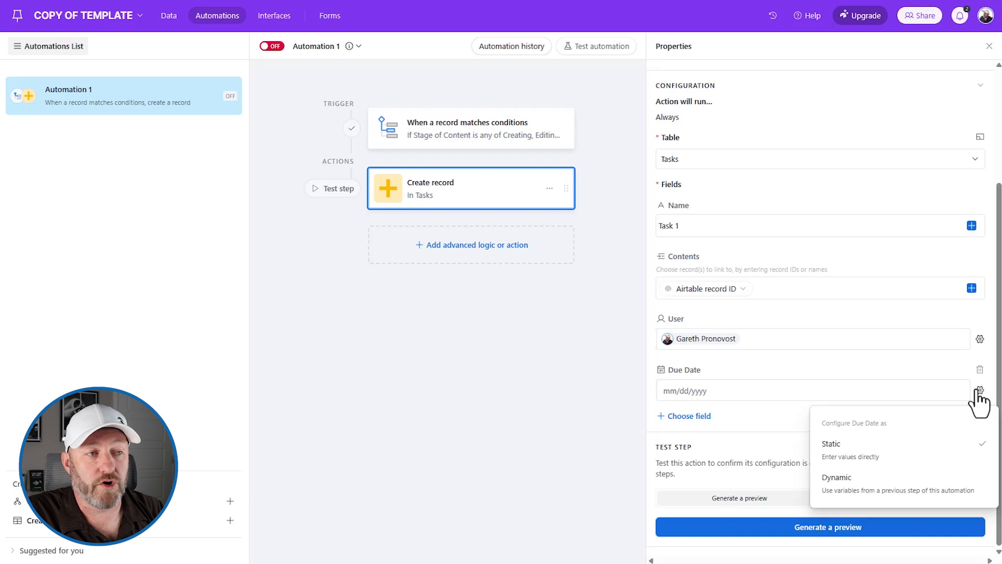
left_click(944, 493)
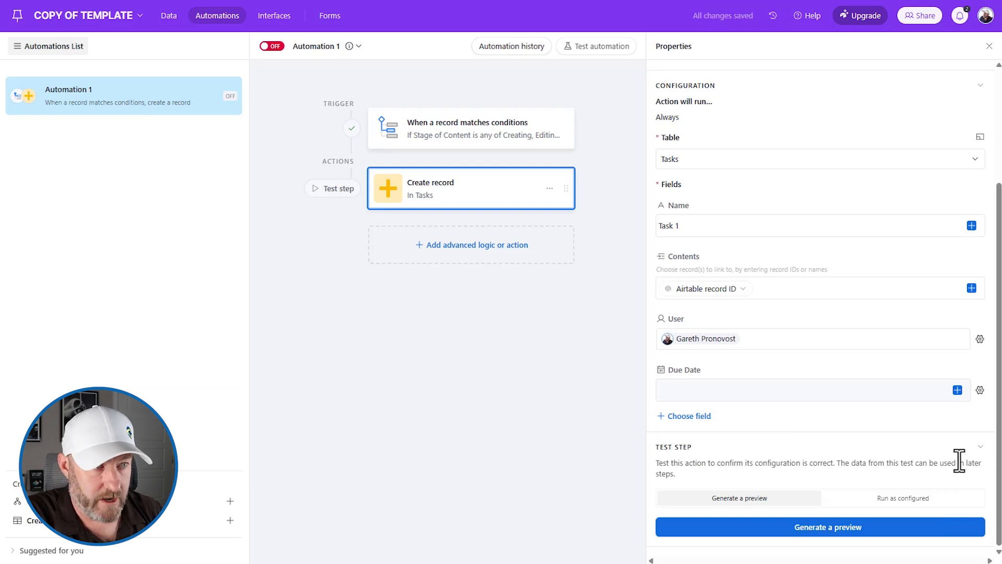
left_click(958, 391)
left_click(957, 391)
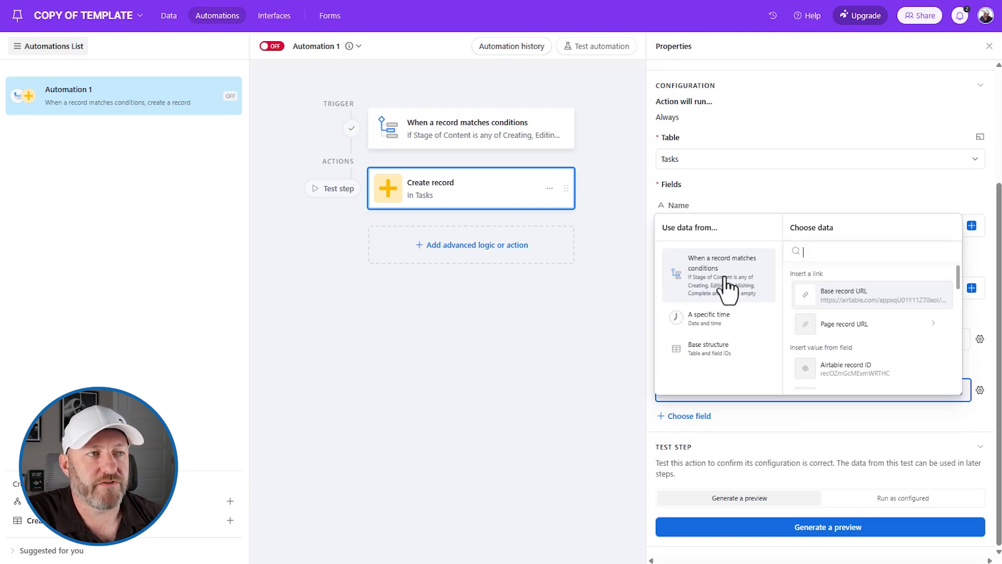
scroll(851, 308, "down", 1)
scroll(852, 308, "down", 1)
scroll(852, 310, "down", 1)
left_click(859, 337)
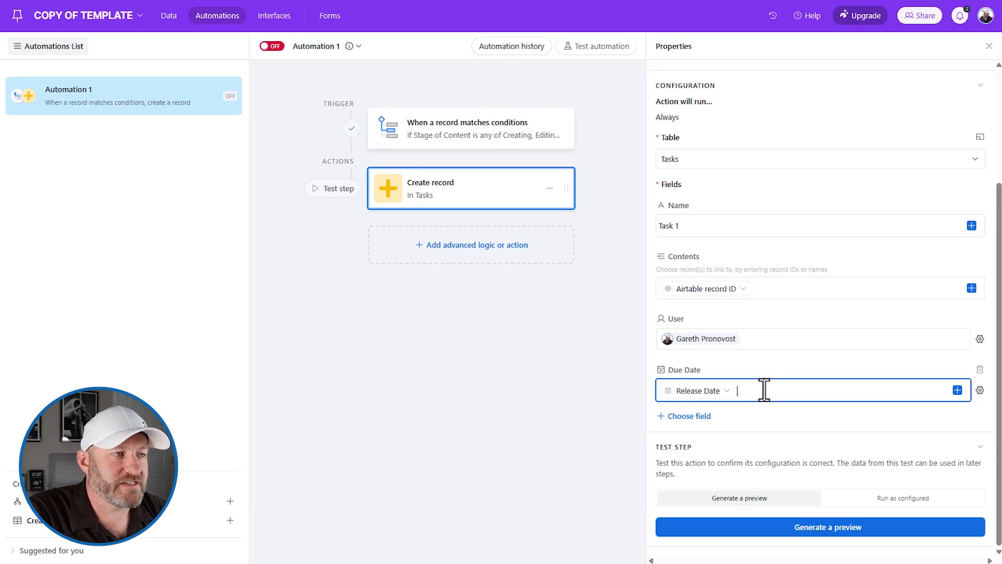
left_click(729, 393)
mouse_move(708, 443)
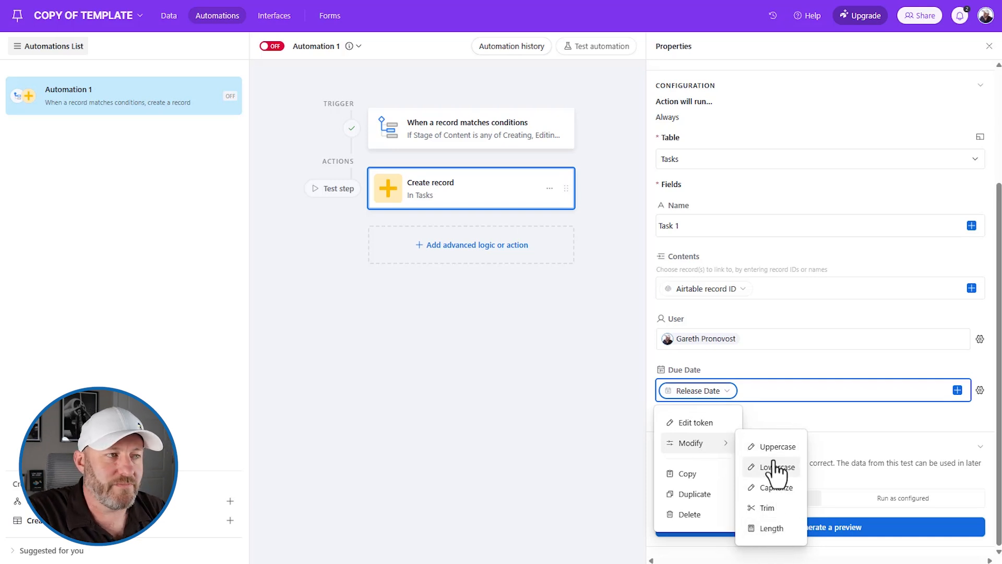
left_click(787, 398)
mouse_move(711, 397)
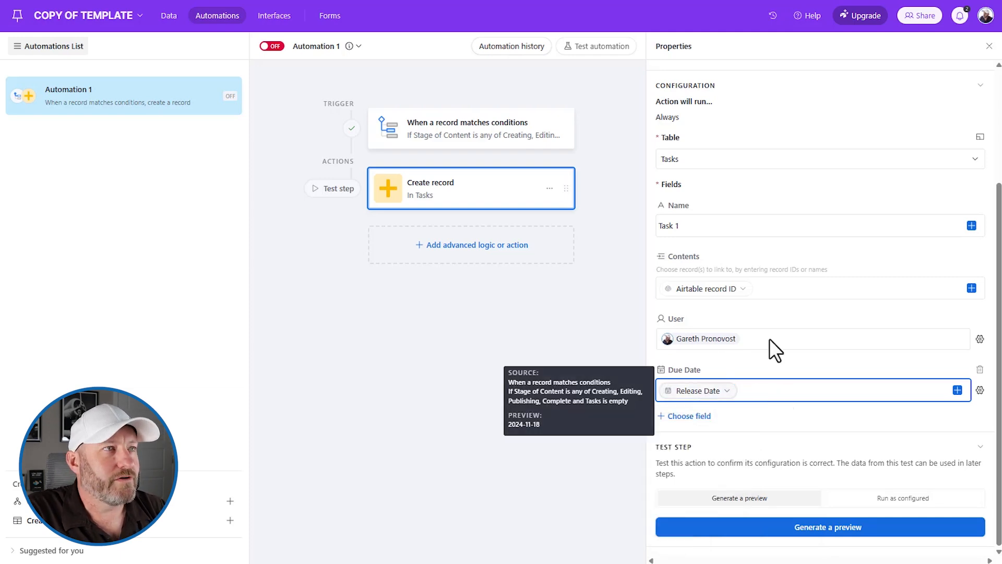
- In the Contents table, insert a formula field named Task Due Date directly after Release Date
left_click(173, 19)
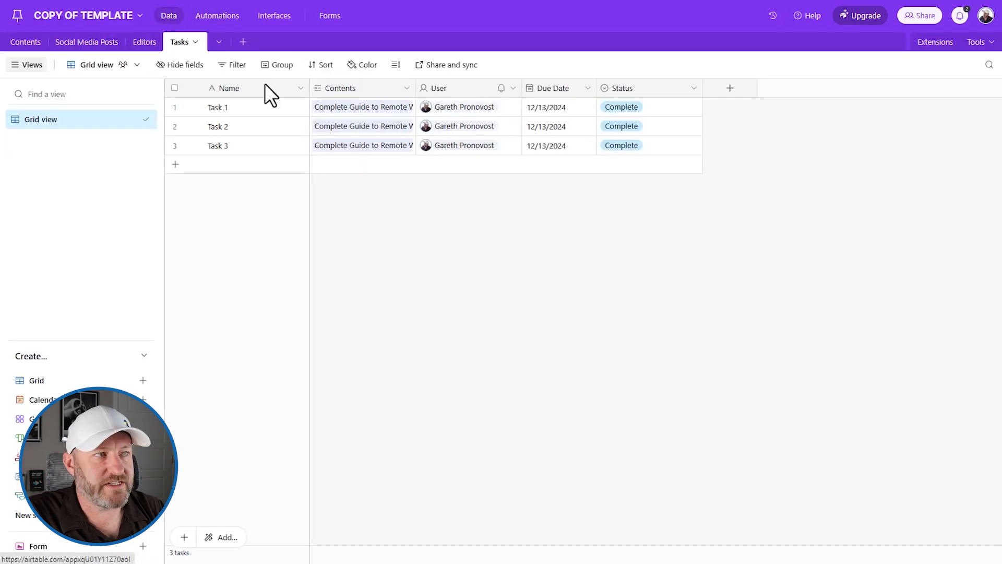
left_click(27, 42)
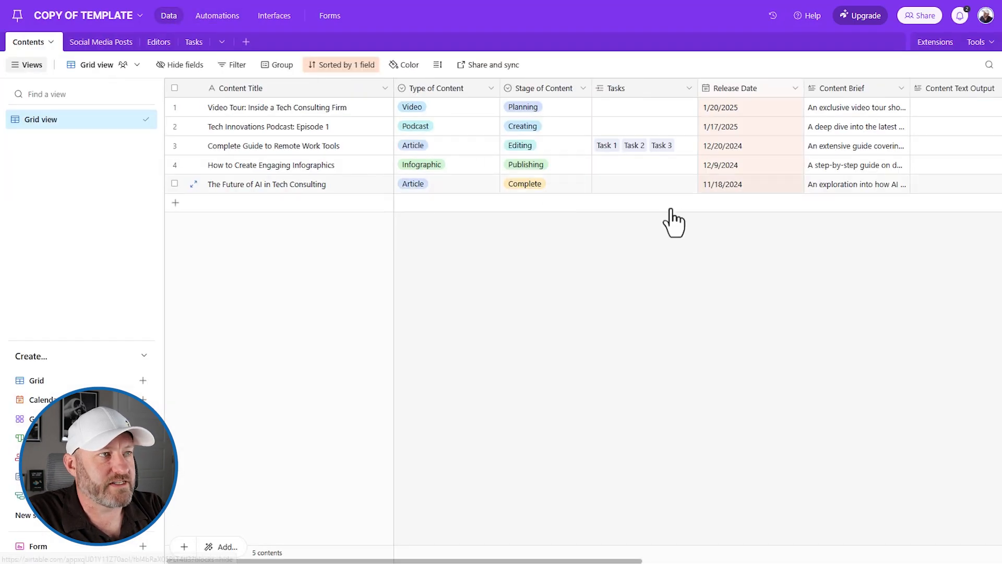
right_click(742, 92)
left_click(768, 191)
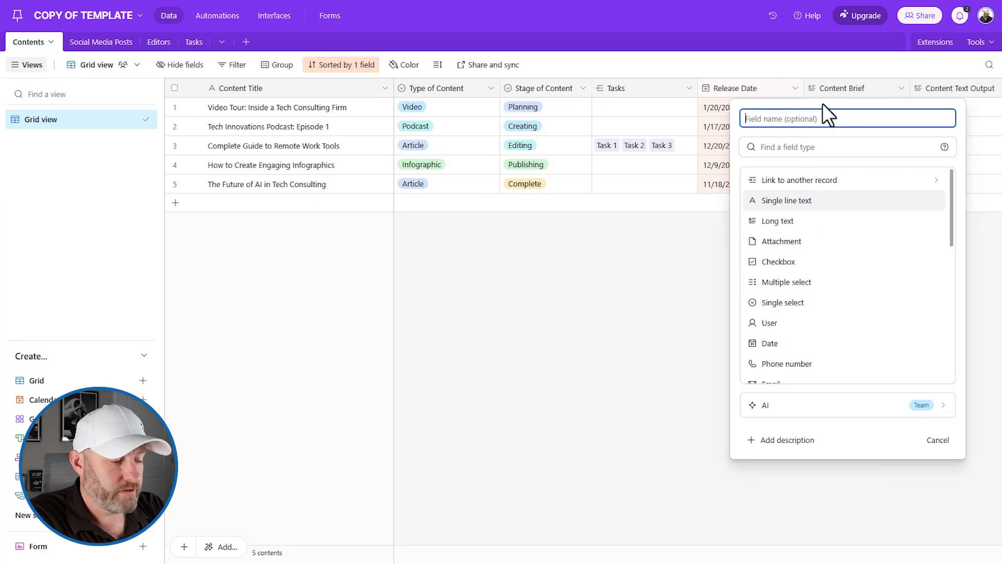
type("Task Due Date")
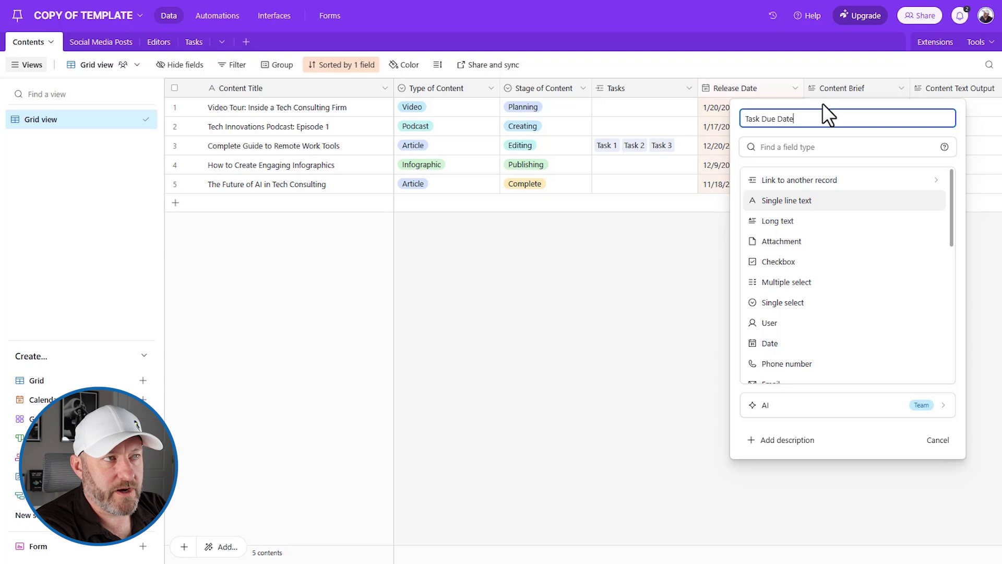
key("Tab")
type("for")
key("Return")
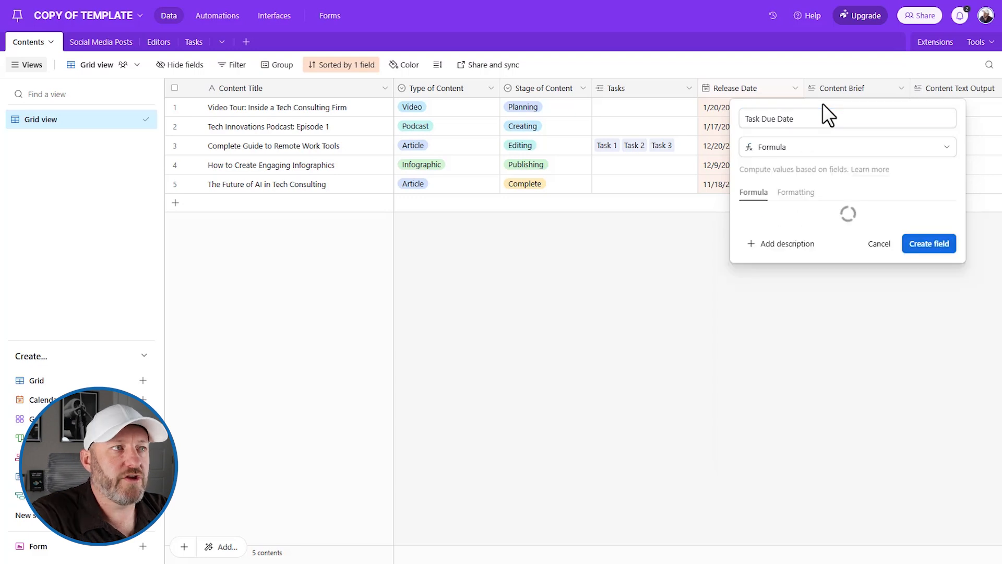
- Enter the formula DATEADD({Release Date},-1,'week') for the Task Due Date field
left_click(817, 228)
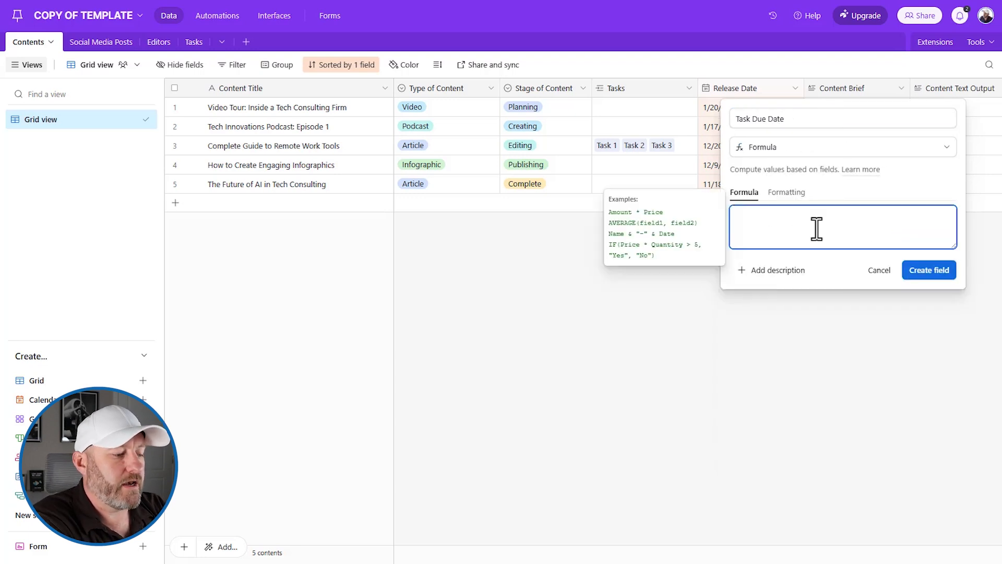
type("date")
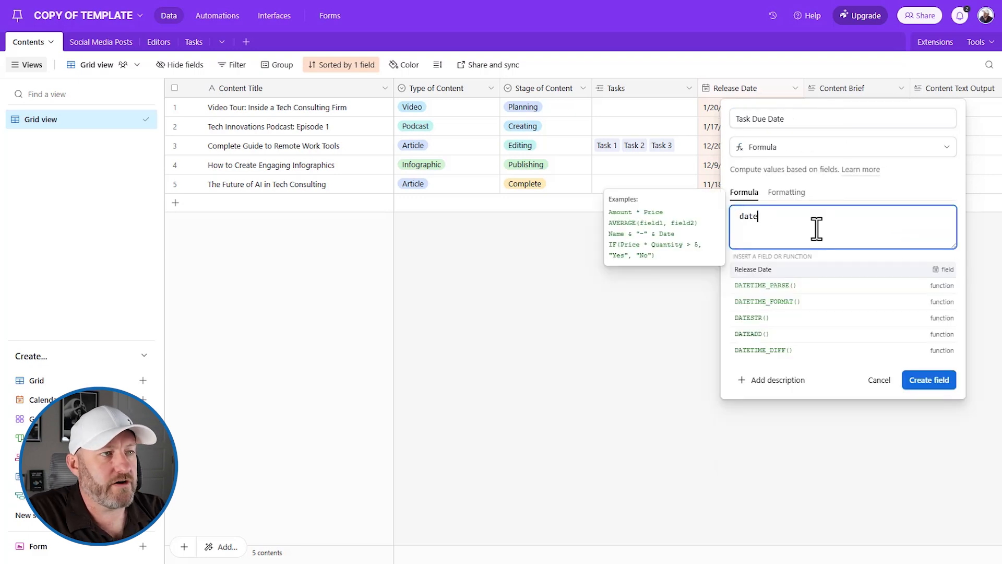
left_click(786, 332)
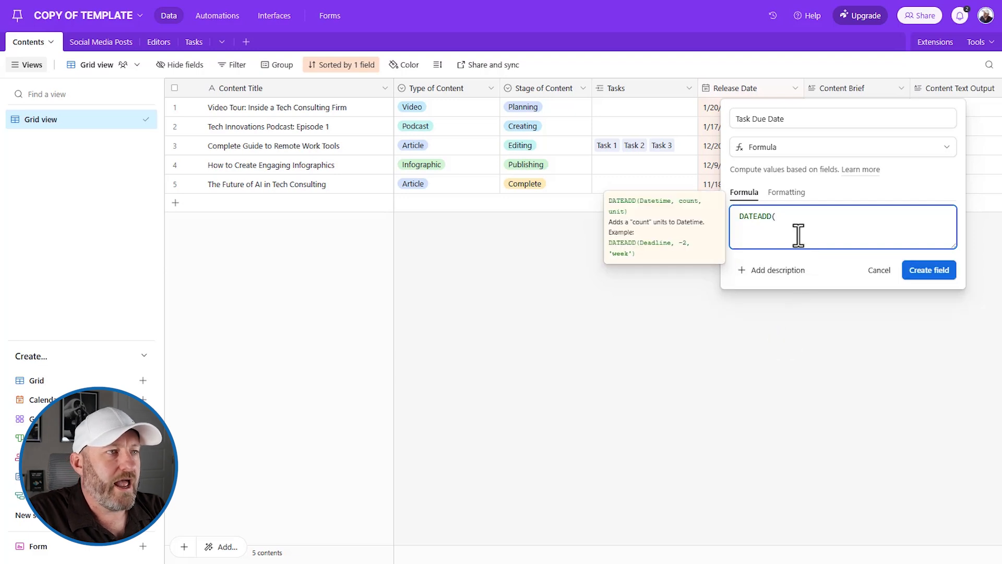
type("rel")
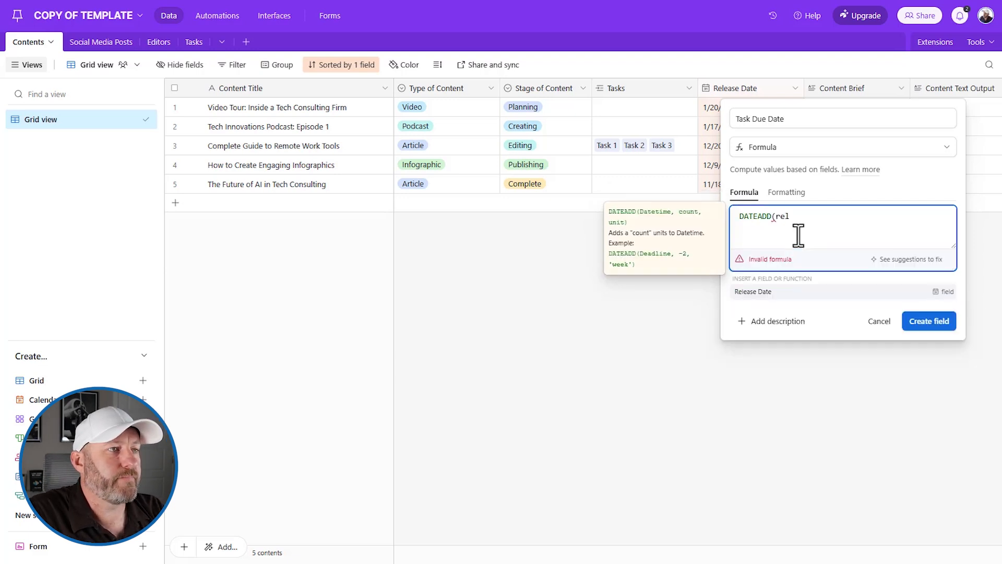
left_click(792, 293)
type(",")
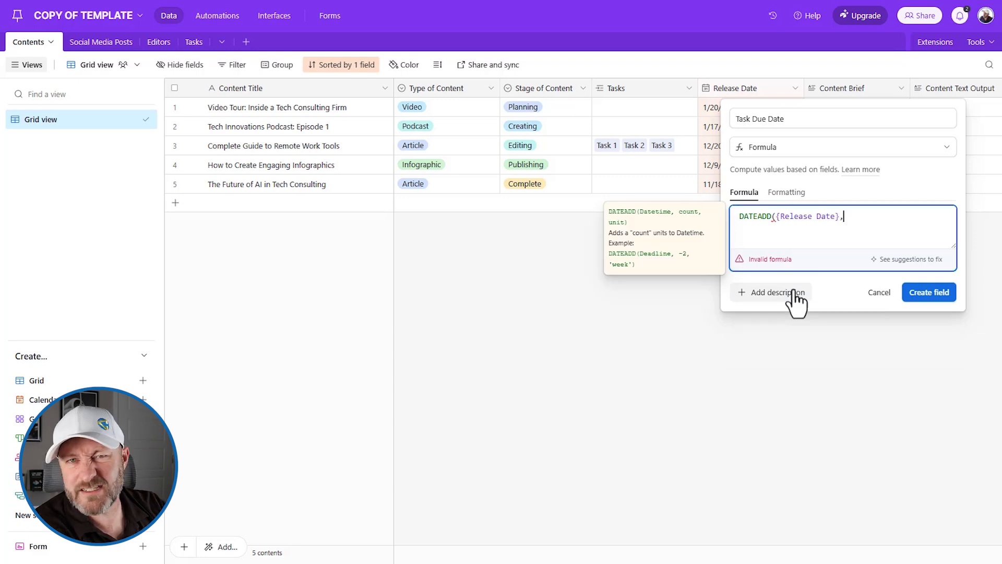
type("-1,'week')")
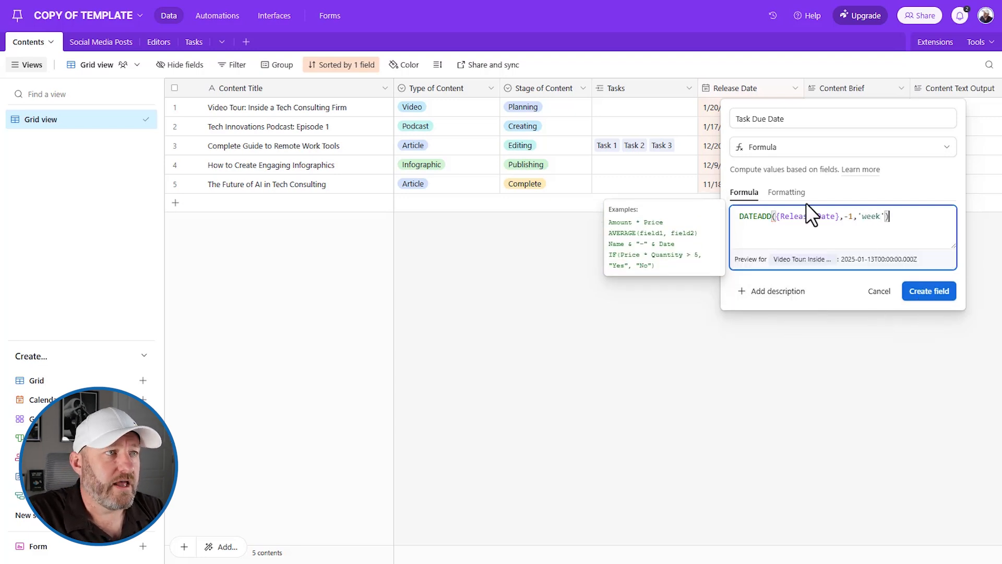
- Format the result without time or a shared time zone but with the time zone displayed, and create the field
left_click(786, 192)
left_click(765, 264)
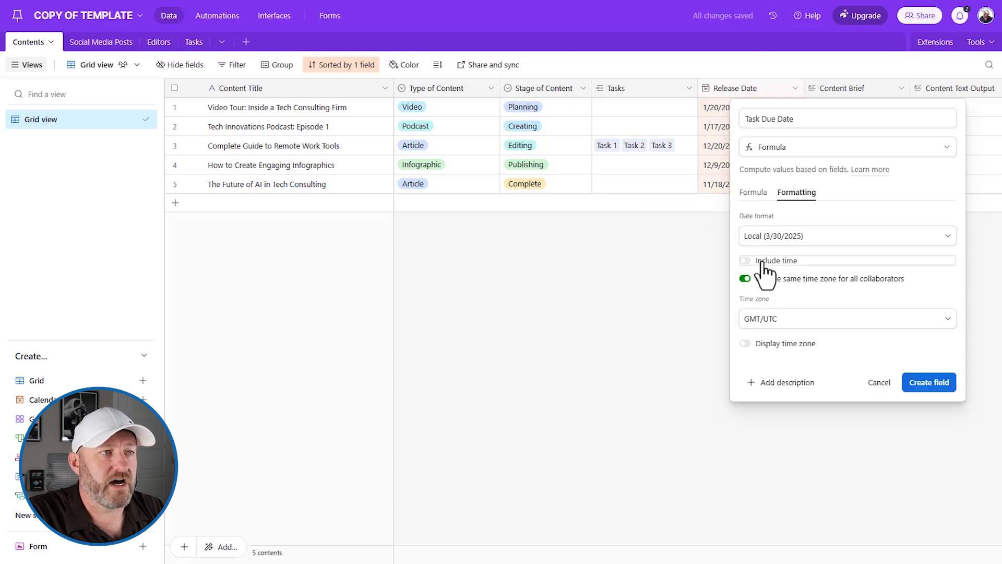
left_click(766, 281)
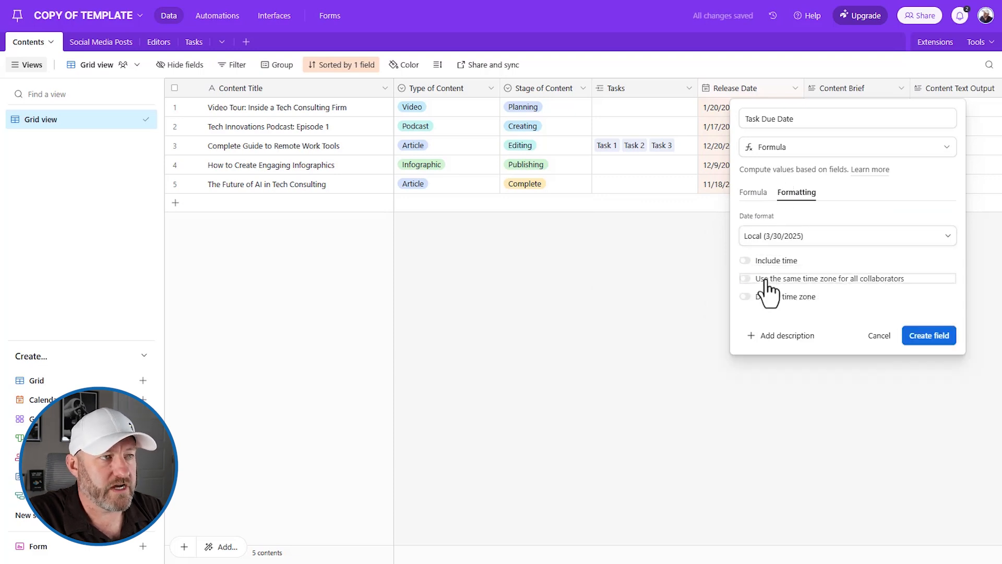
left_click(768, 296)
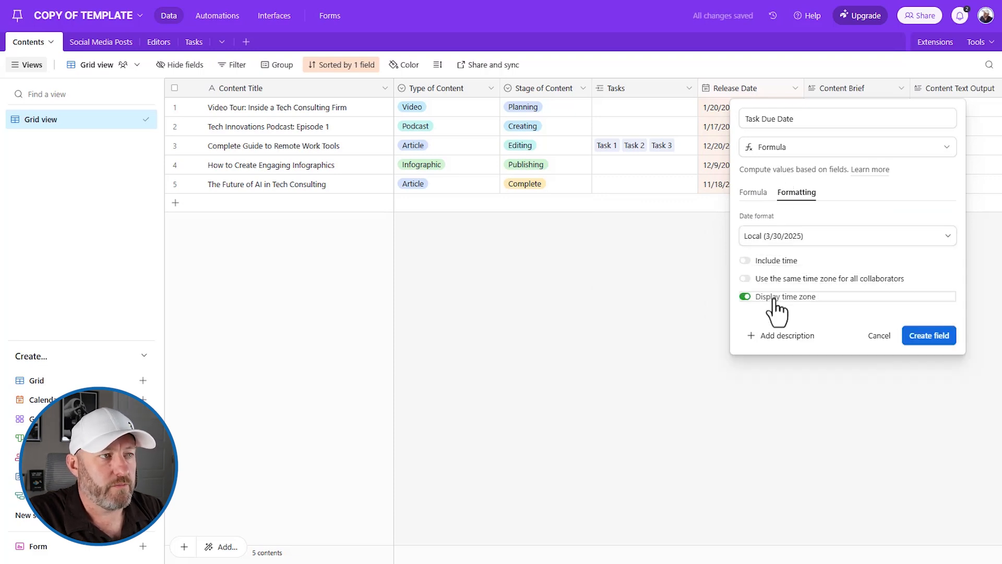
left_click(927, 336)
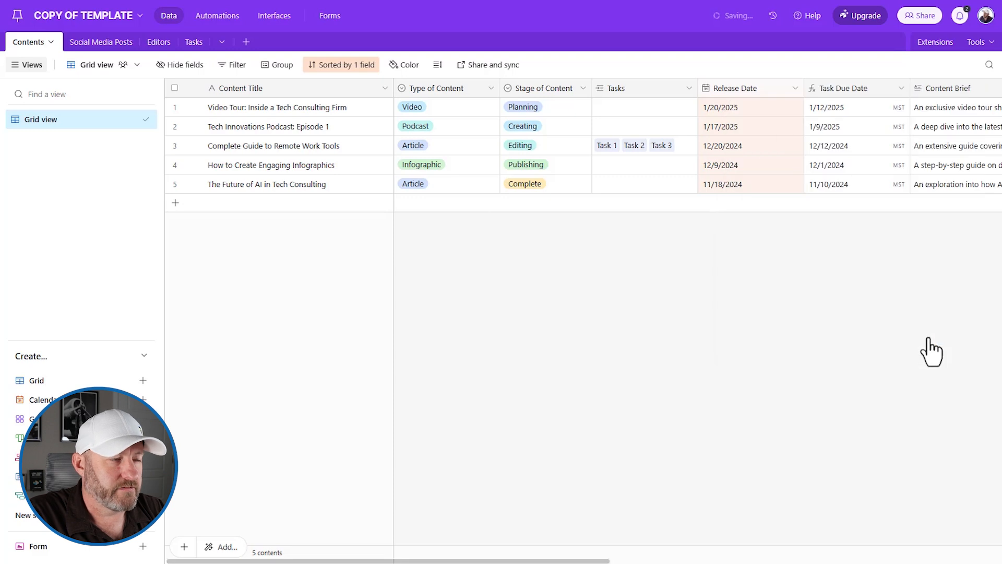
- Format Task Due Date with the same GMT/UTC time zone for all collaborators and no displayed time zone, save, and compare the first record's dates
left_click(728, 112)
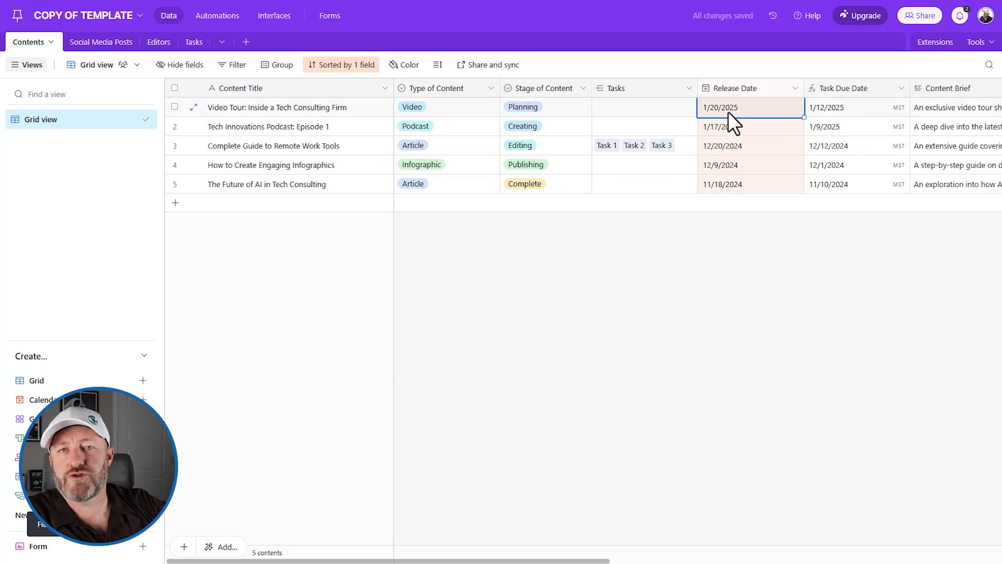
left_click(838, 111)
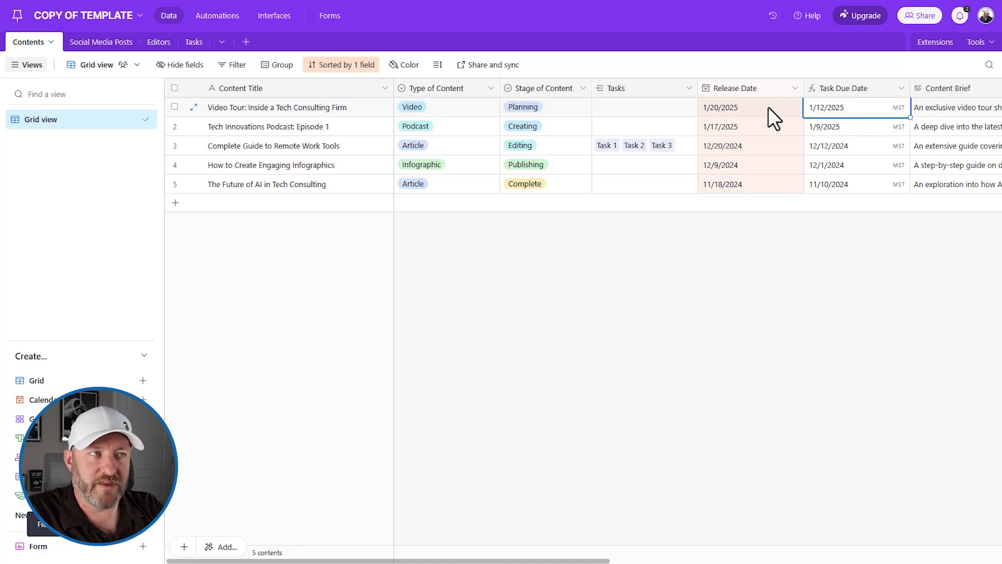
left_click(756, 107)
double_click(842, 87)
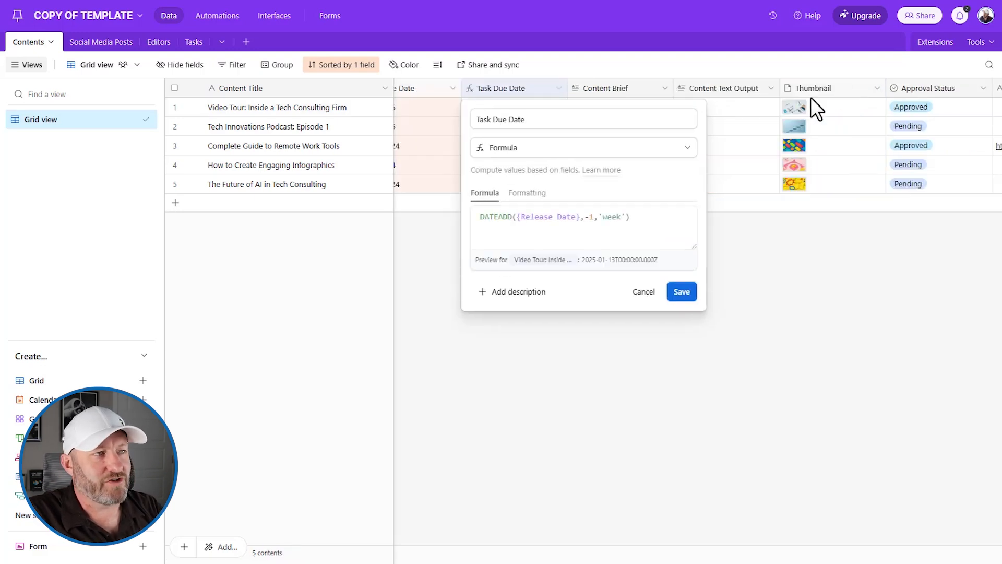
left_click(527, 194)
left_click(509, 300)
double_click(514, 297)
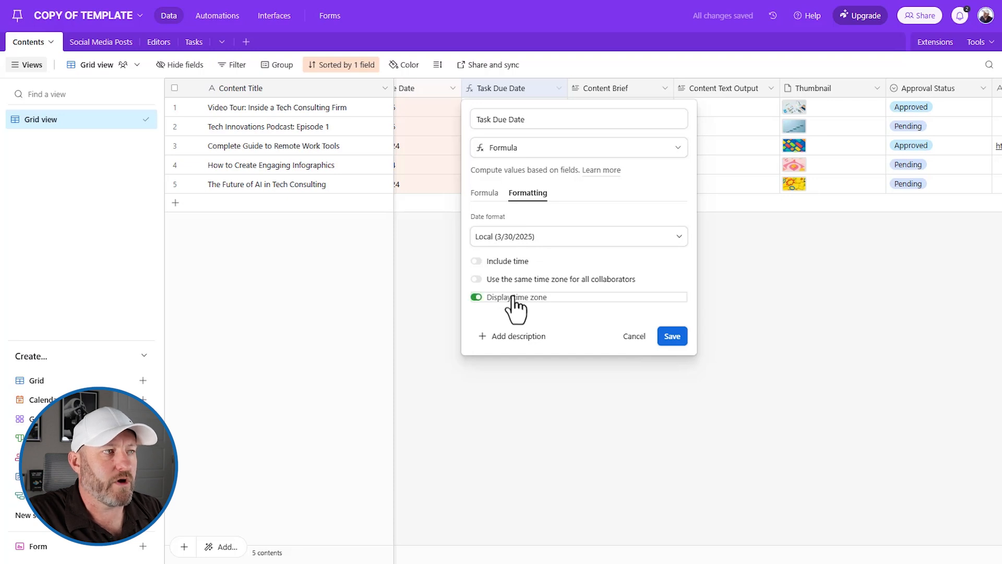
left_click(509, 278)
left_click(509, 280)
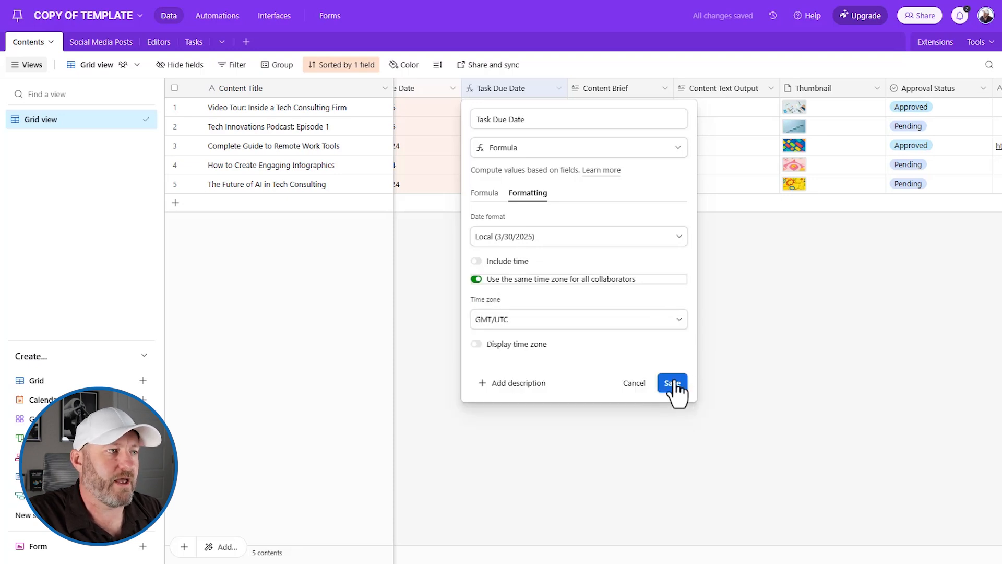
left_click(674, 384)
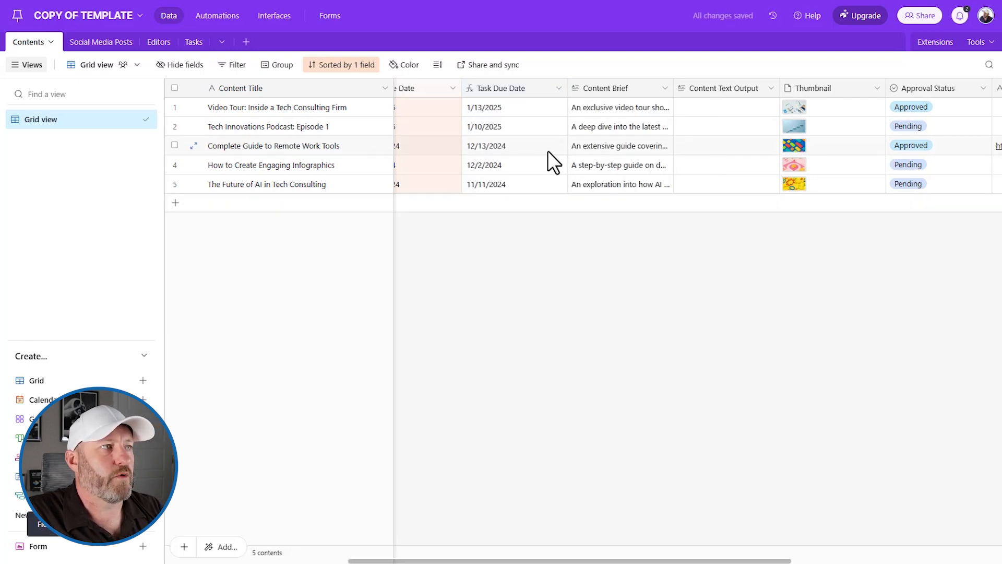
scroll(548, 150, "left", 5)
left_click(720, 108)
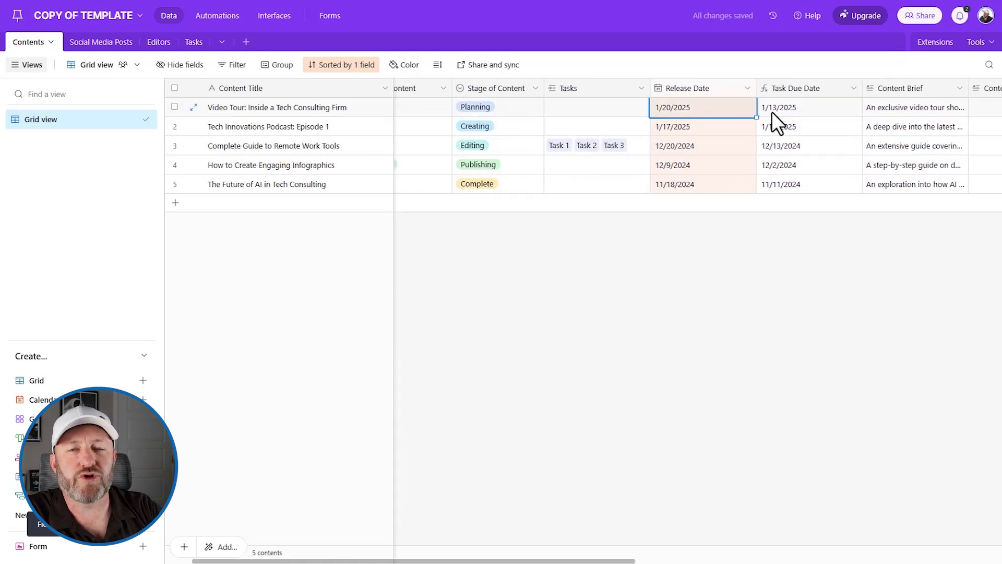
left_click(774, 110)
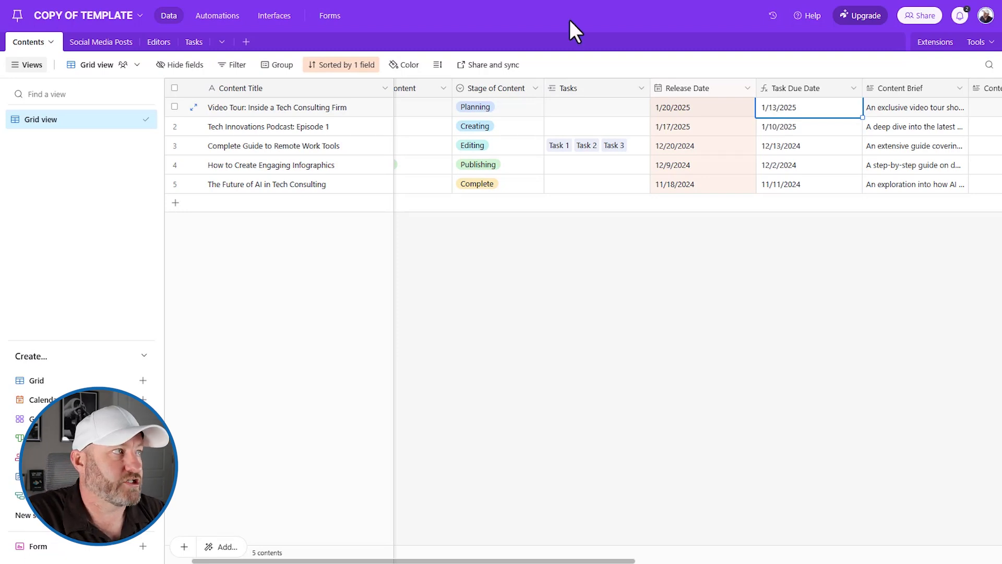
- In the automation's create-record action, replace the Due Date value with the trigger record's Task Due Date field
left_click(216, 16)
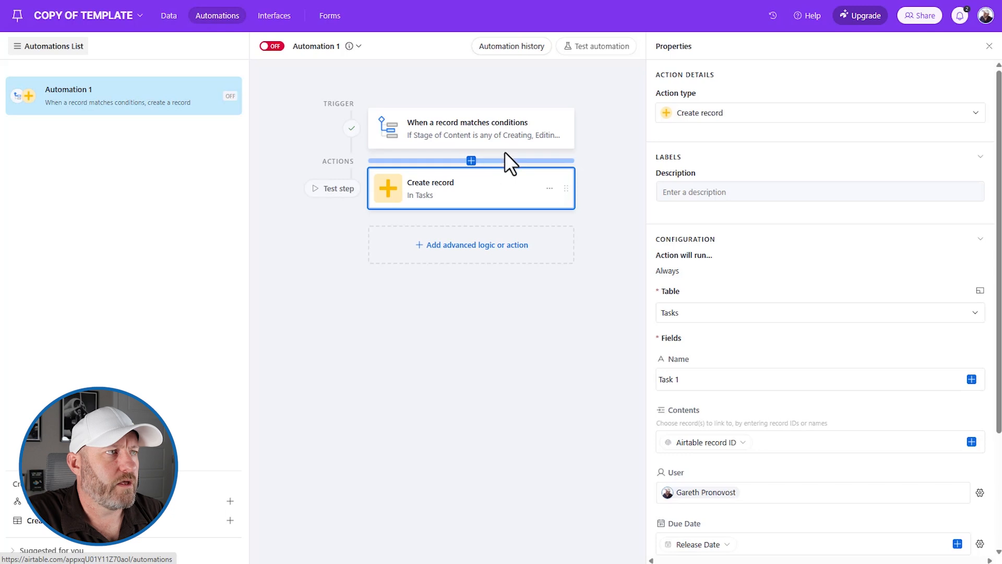
scroll(844, 268, "down", 3)
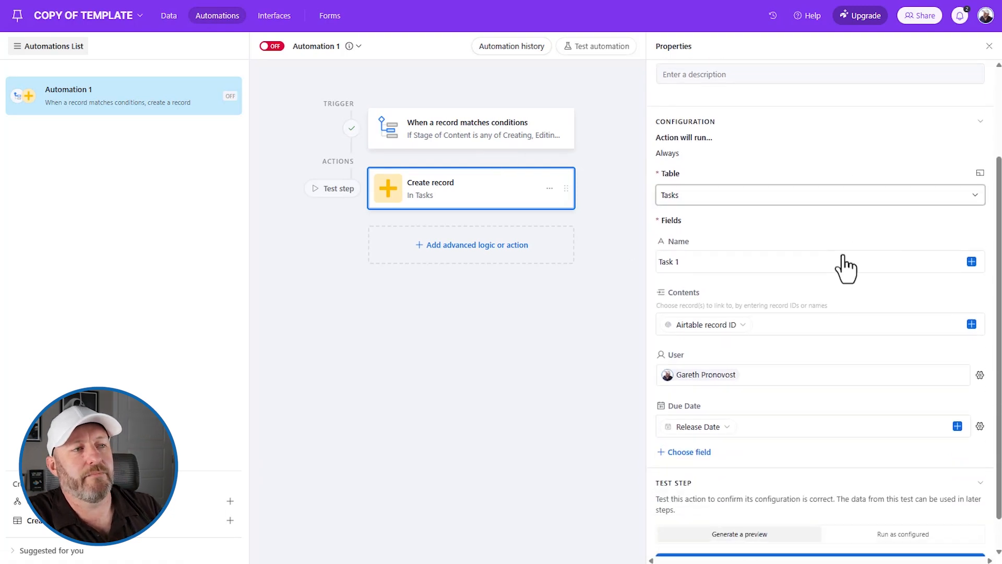
left_click(790, 390)
key("BackSpace")
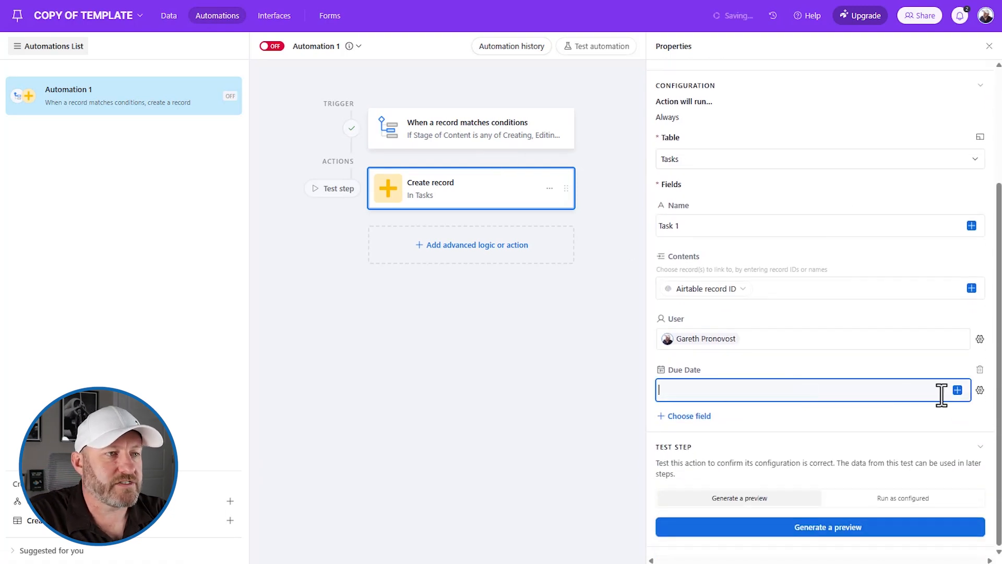
left_click(957, 391)
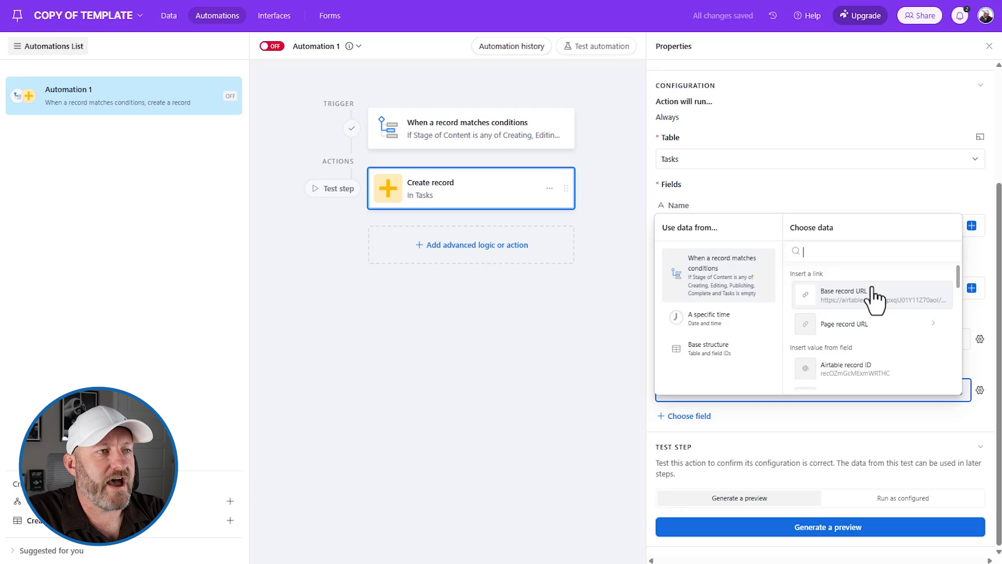
scroll(907, 314, "down", 1)
scroll(907, 313, "down", 4)
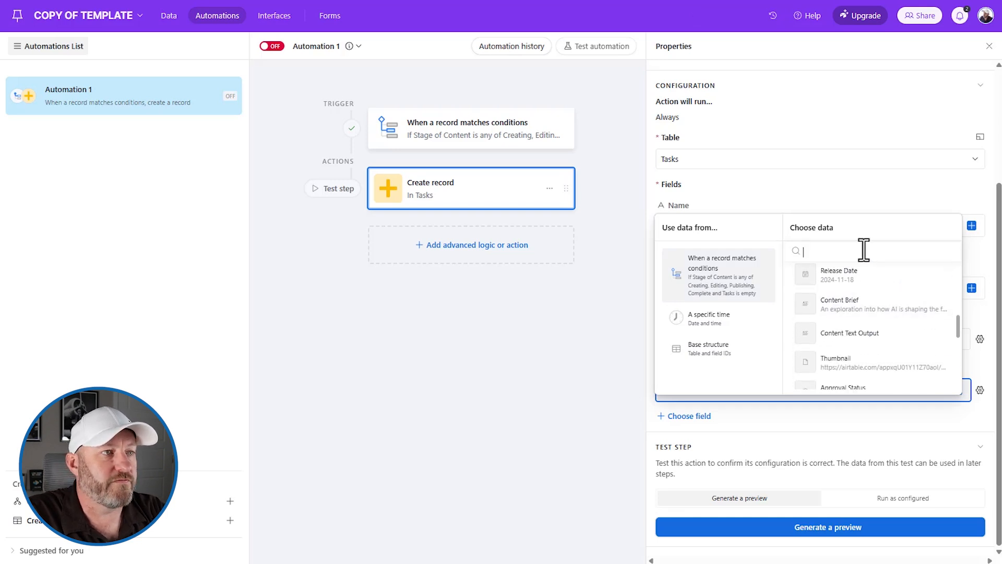
type("tas")
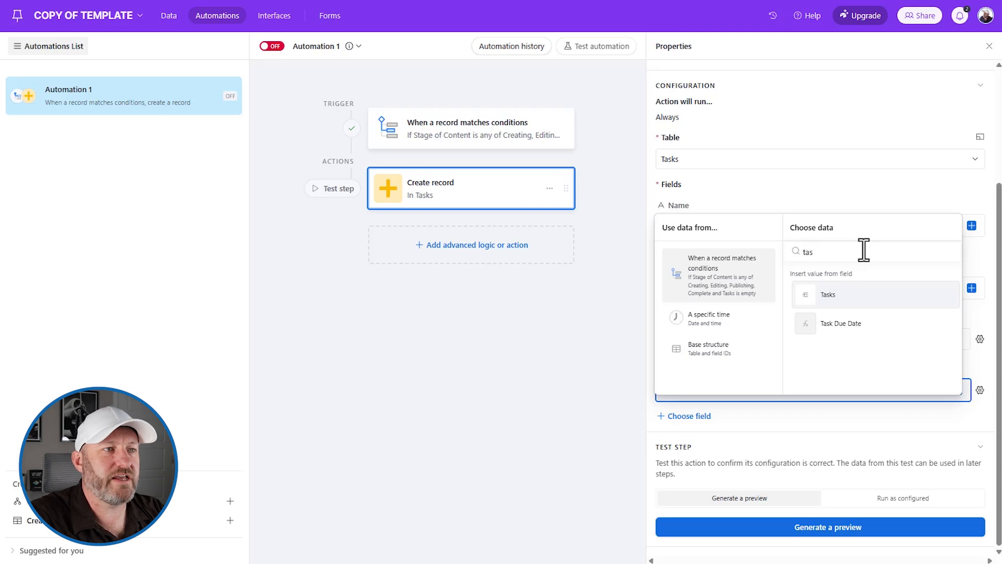
left_click(860, 324)
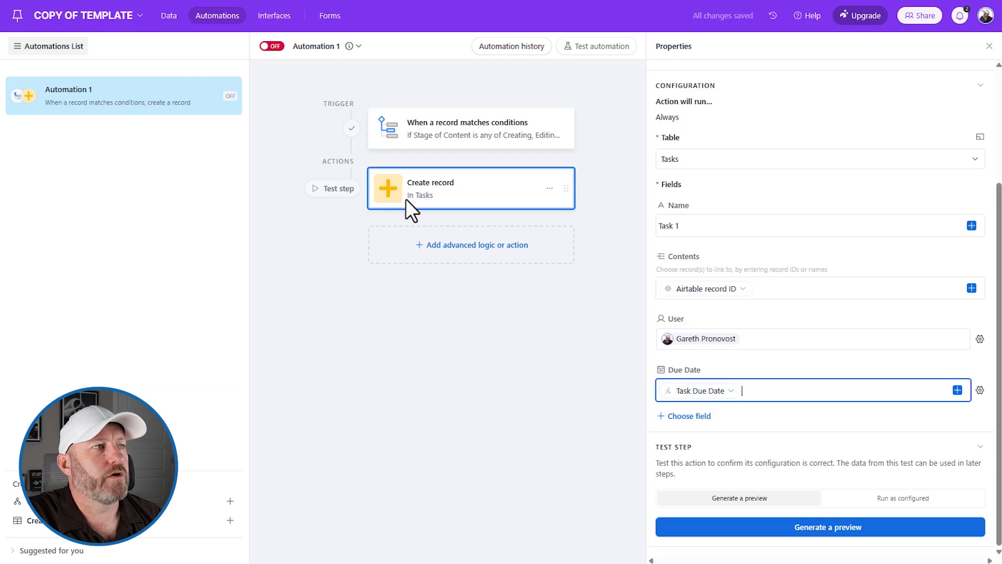
- Retest the automation's trigger with the record The Future of AI in Tech Consulting
left_click(449, 144)
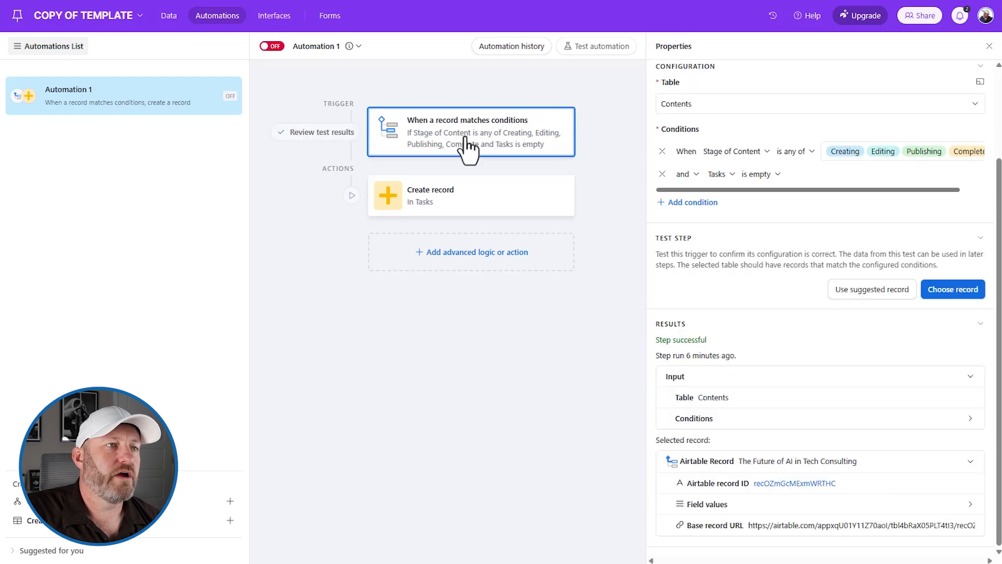
left_click(954, 290)
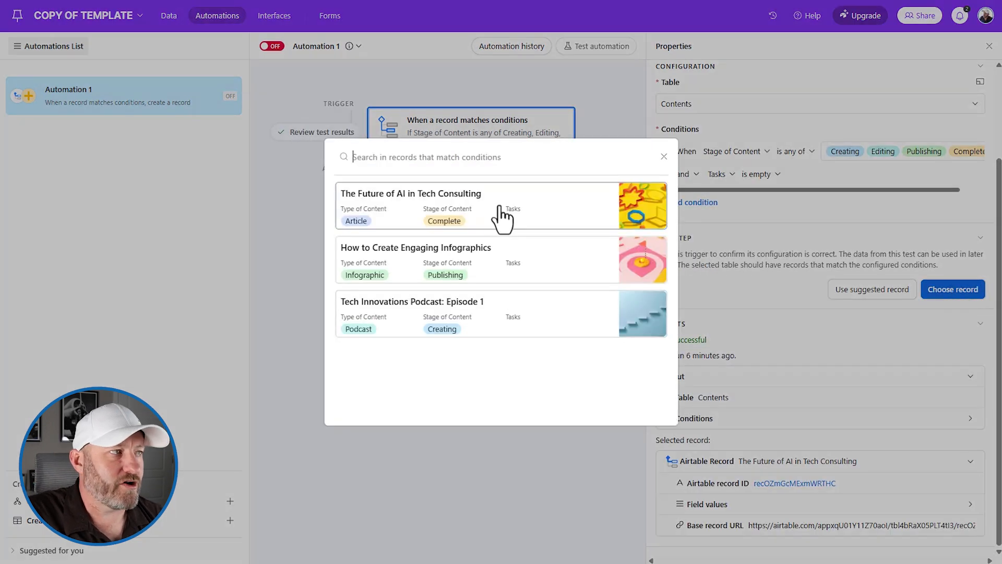
left_click(502, 215)
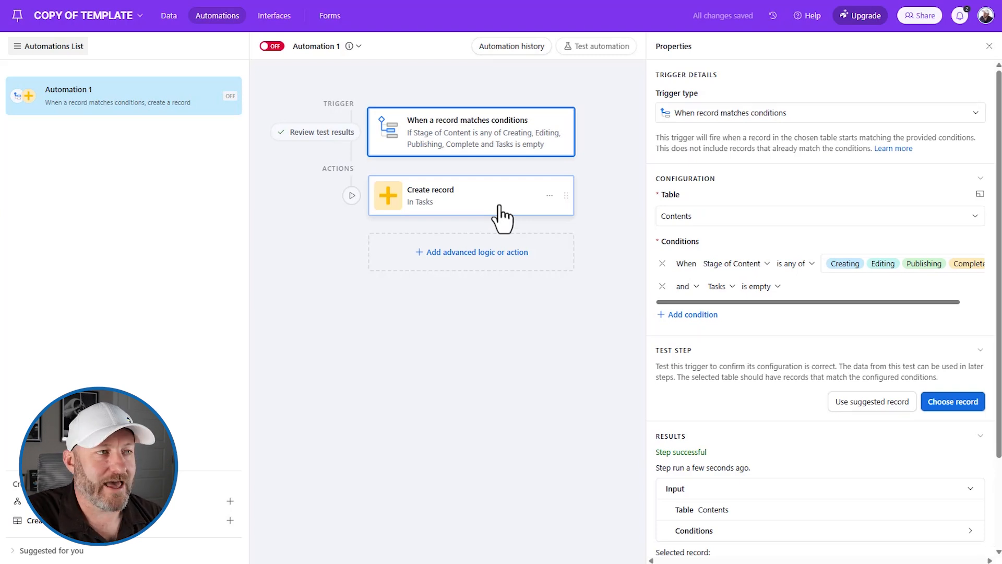
- Clear the create-record action's Due Date value and reinsert the Task Due Date field from the retested trigger record
left_click(502, 215)
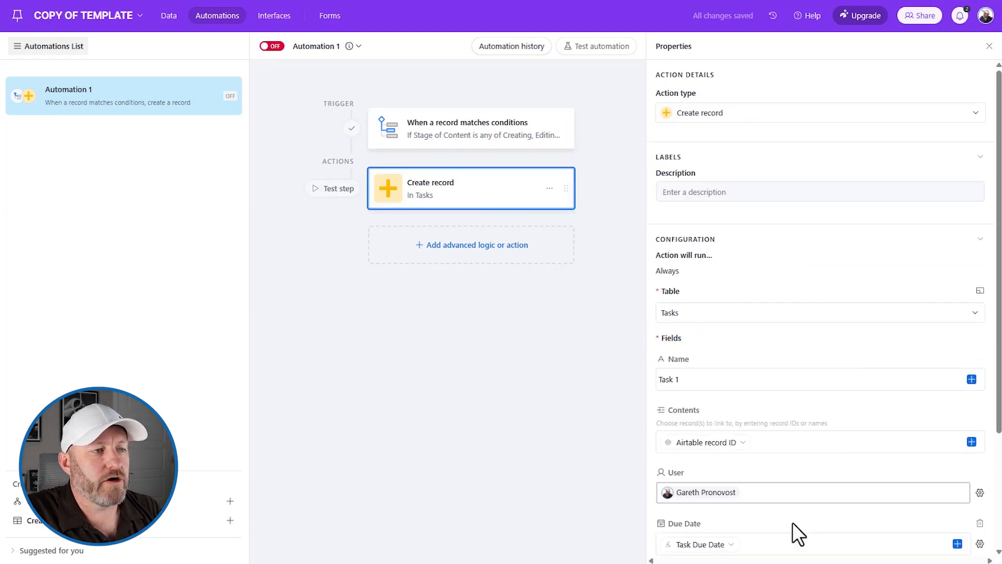
scroll(814, 501, "down", 2)
scroll(821, 480, "down", 1)
left_click(788, 423)
key("BackSpace")
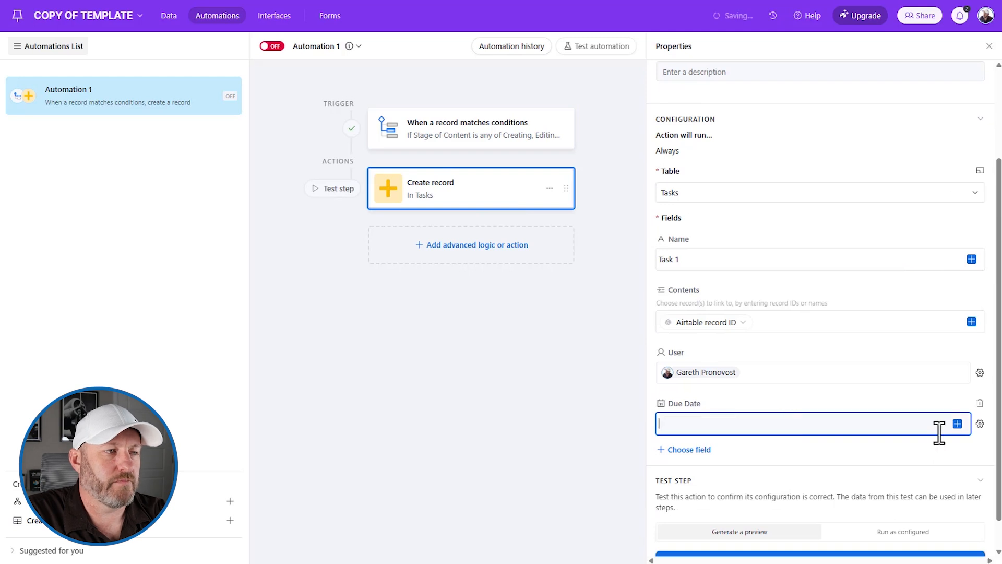
left_click(958, 424)
type("tas")
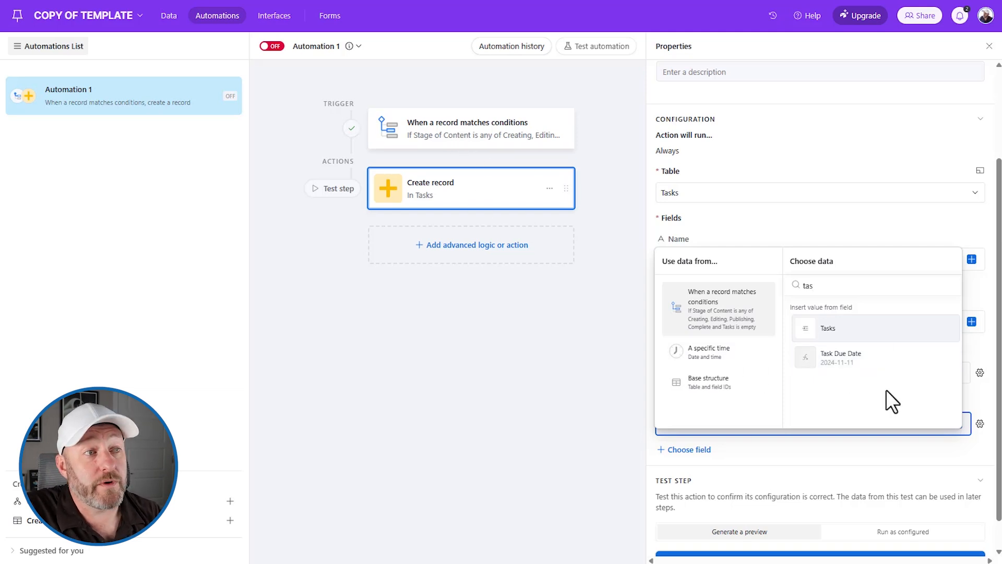
left_click(848, 357)
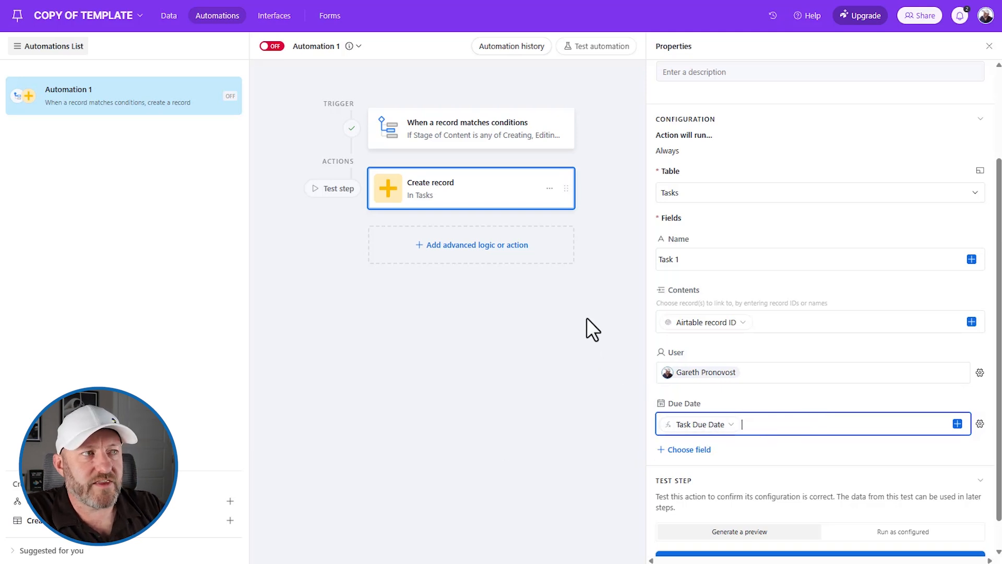
- Duplicate the create-record action, set the copy's task name to Task 2, and duplicate that copy as a third action
left_click(549, 187)
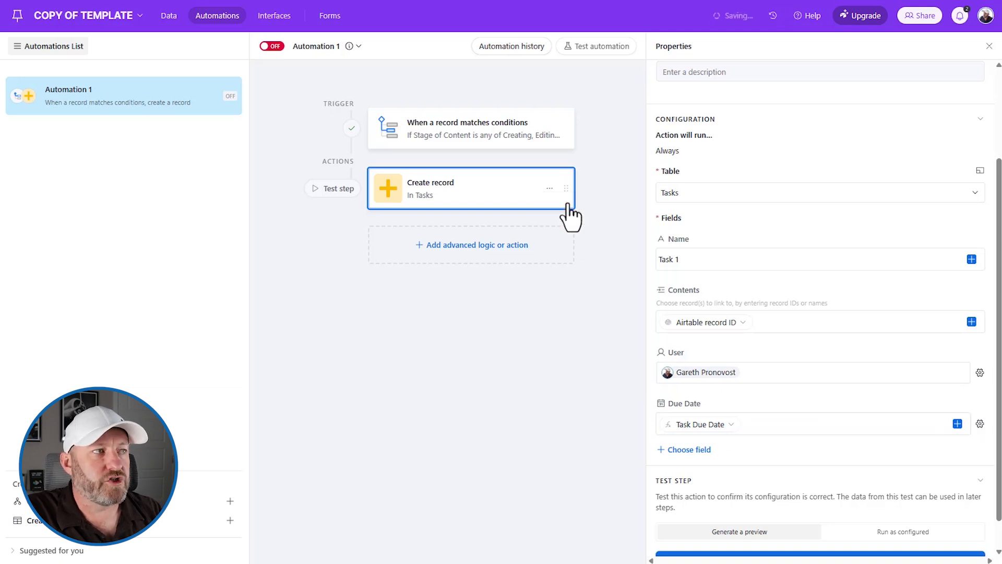
left_click(569, 205)
left_click(467, 256)
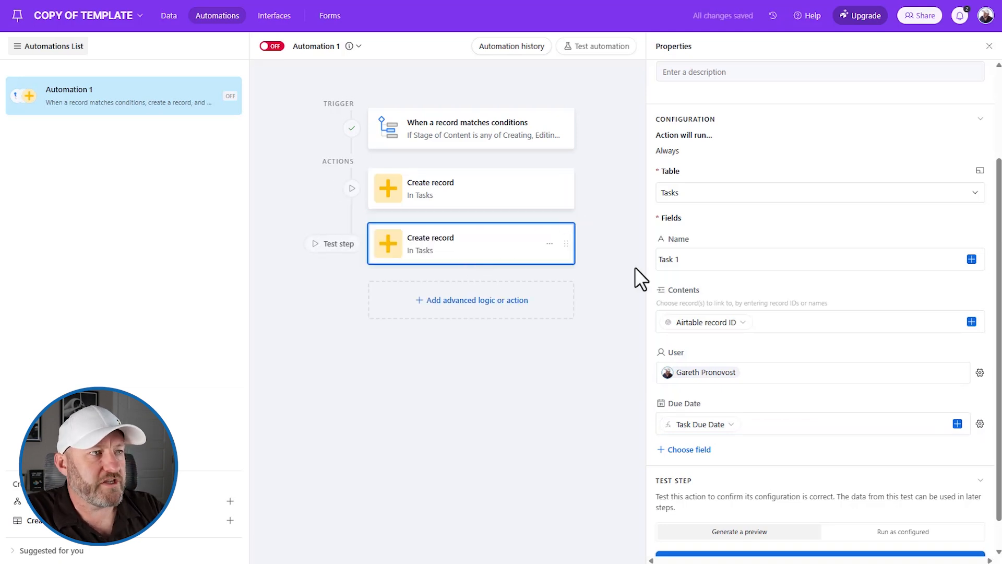
left_click(678, 259)
key("BackSpace")
type("2")
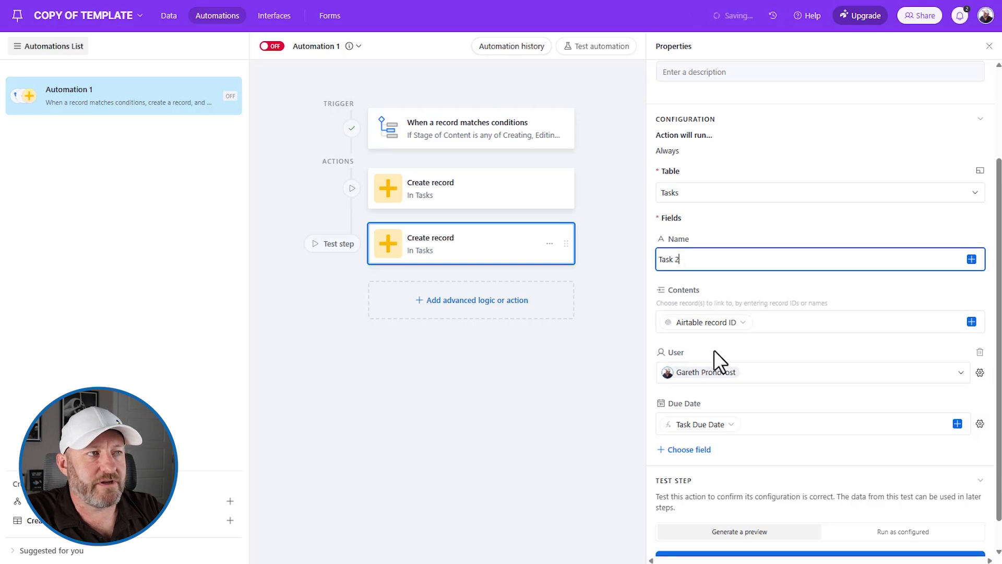
left_click(549, 244)
left_click(542, 277)
left_click(679, 260)
key("BackSpace")
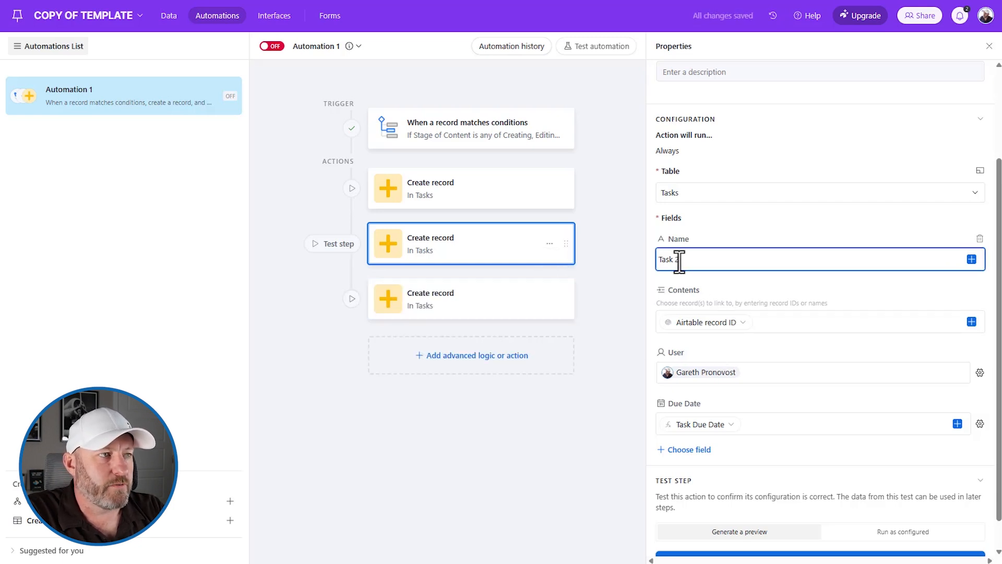
type("3")
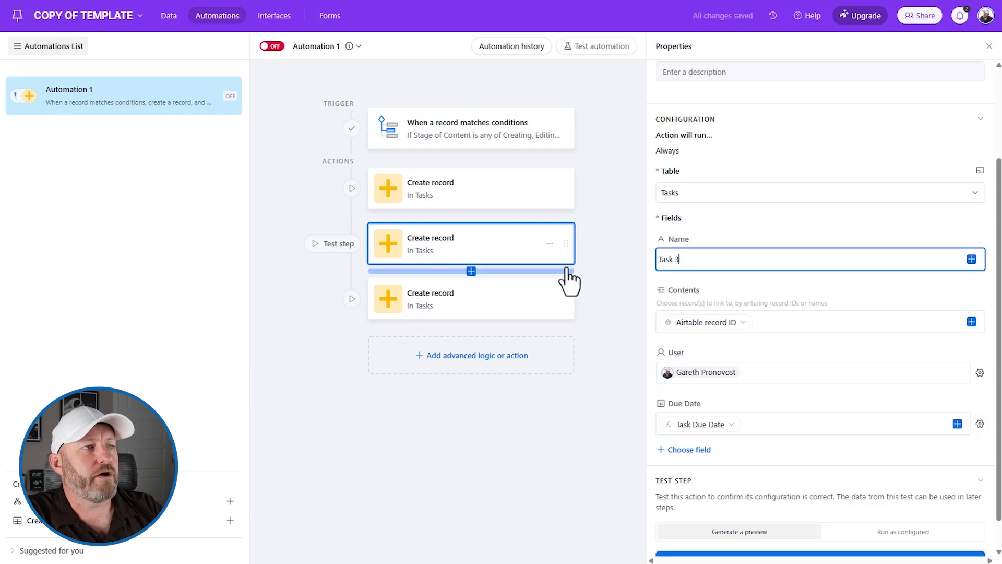
left_click_drag(682, 259, 673, 259)
type("2")
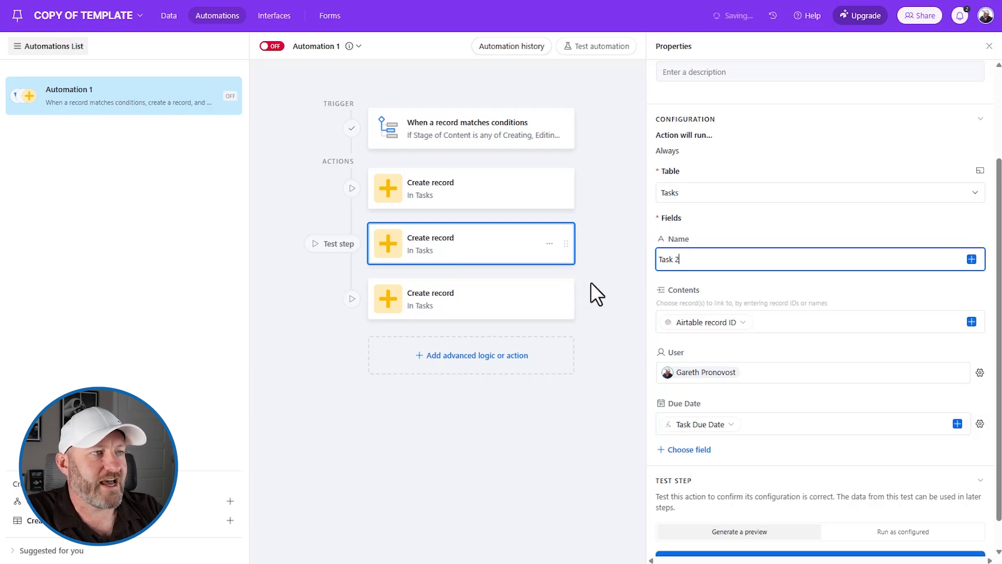
- Set the task name in the third create-record action to Task 3
left_click(511, 308)
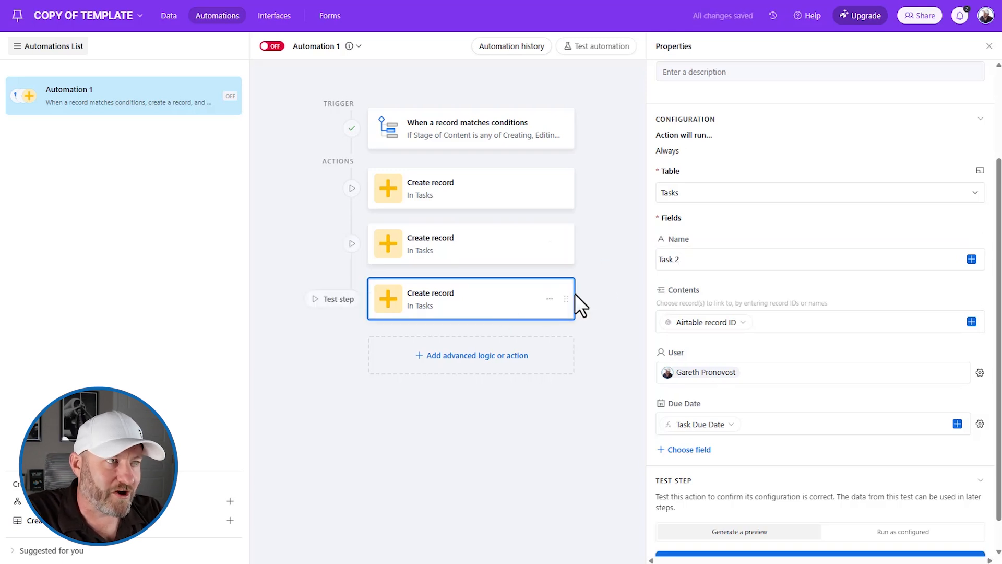
left_click(676, 259)
type("3")
left_click(614, 239)
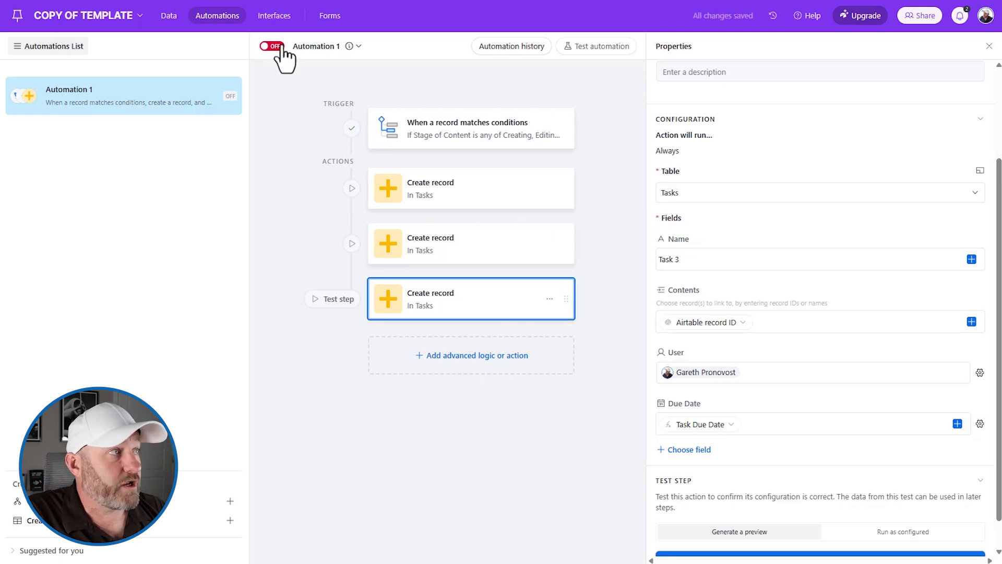
- Turn on the automation, keeping its existing name
left_click(312, 47)
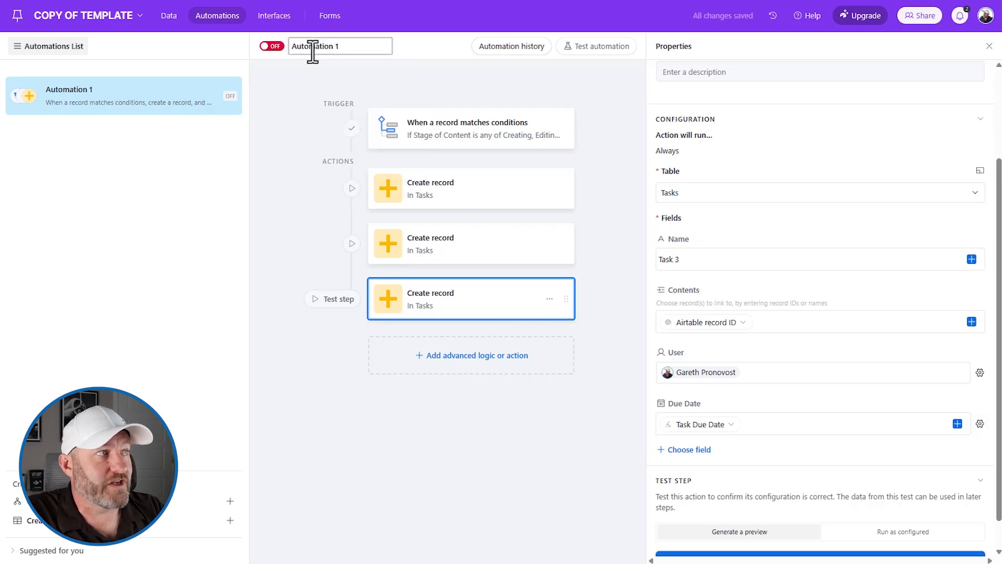
triple_click(312, 47)
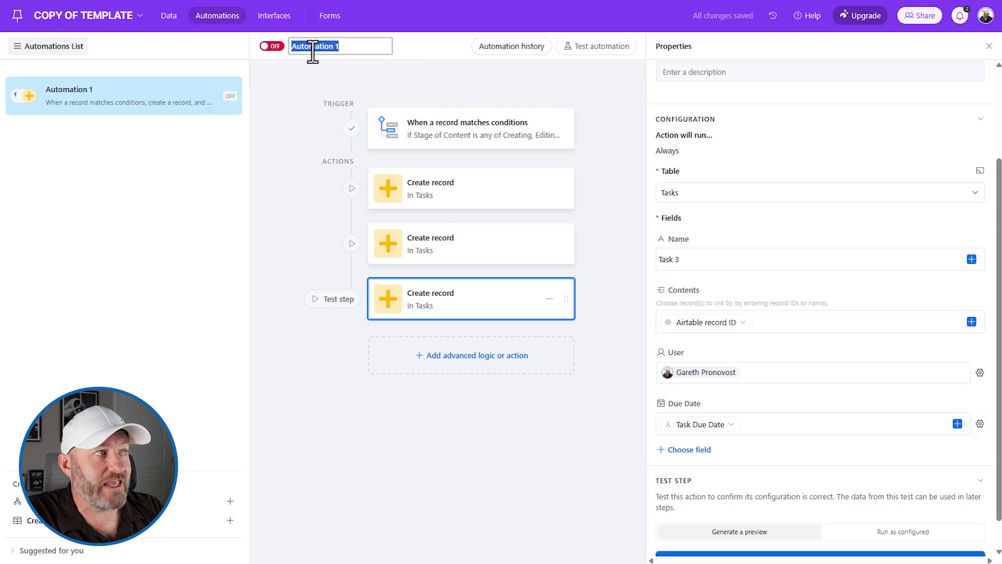
left_click(272, 46)
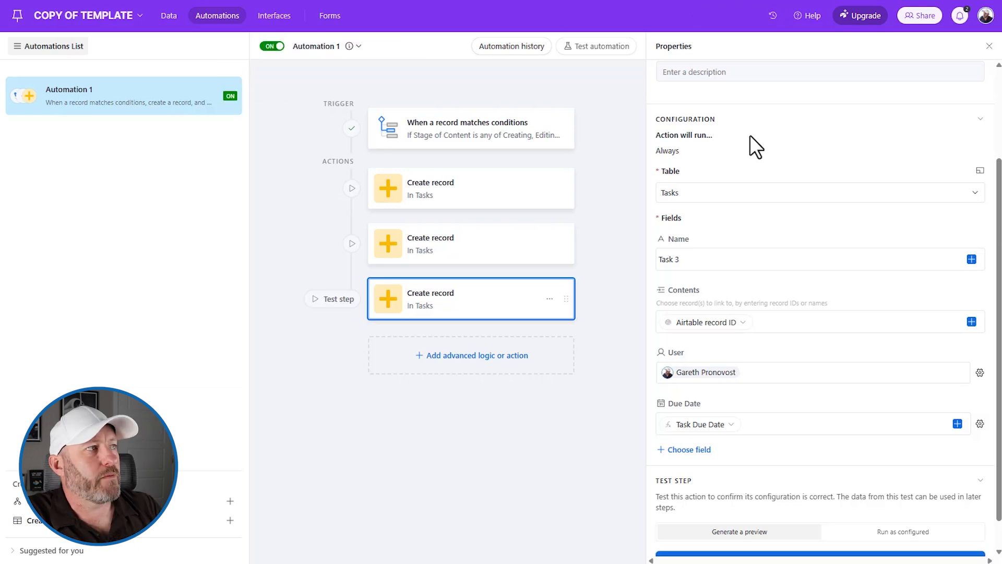
- In the Contents table, switch the stage of The Future of AI in Tech Consulting to Planning and back to Complete
left_click(168, 22)
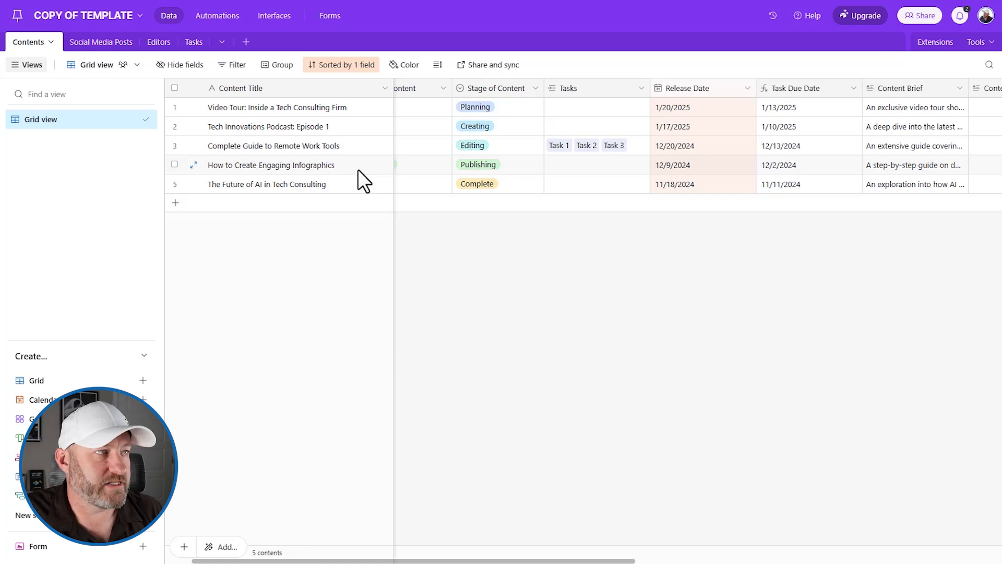
left_click(511, 139)
left_click(508, 133)
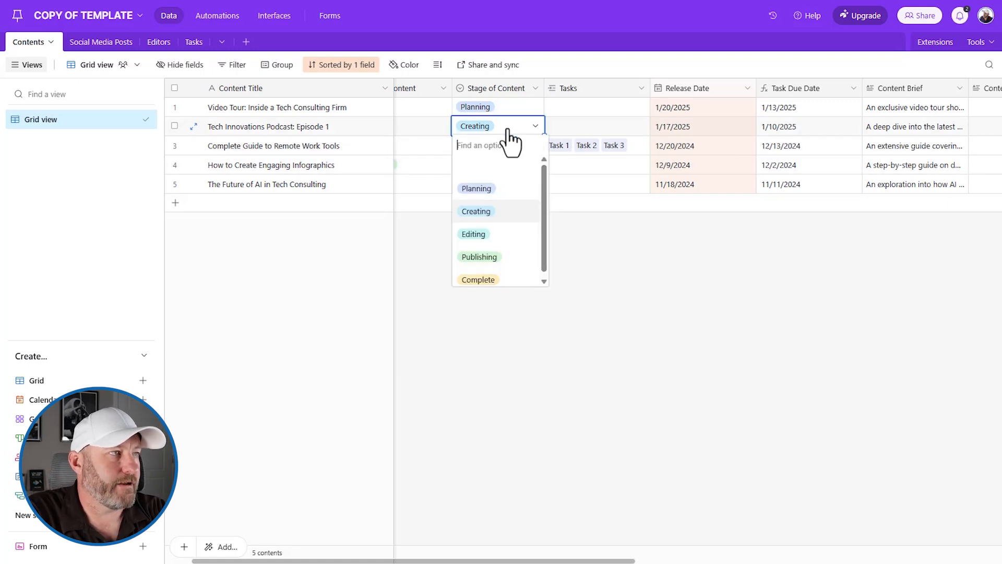
key("Escape")
left_click(267, 188)
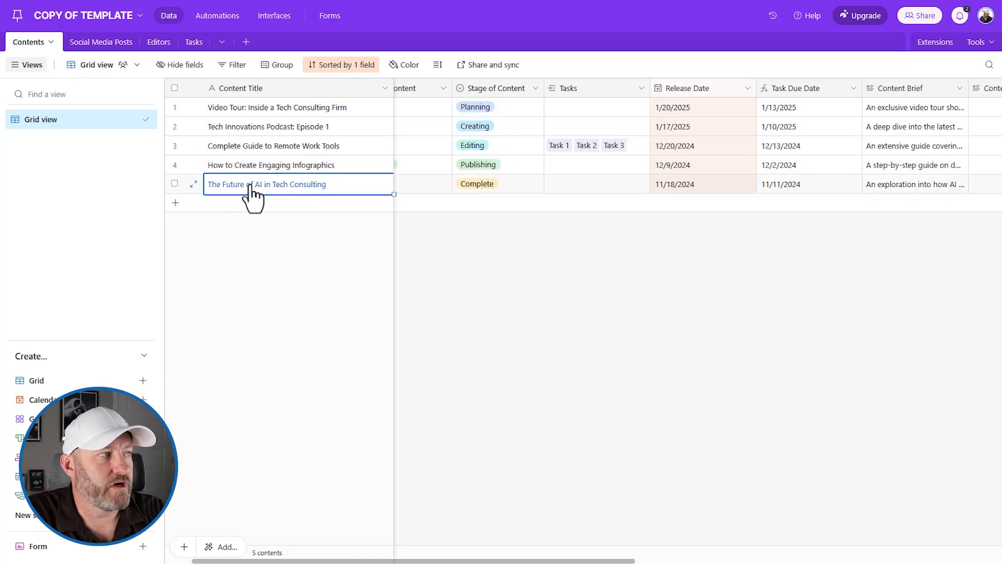
left_click(493, 184)
left_click(494, 184)
left_click(494, 249)
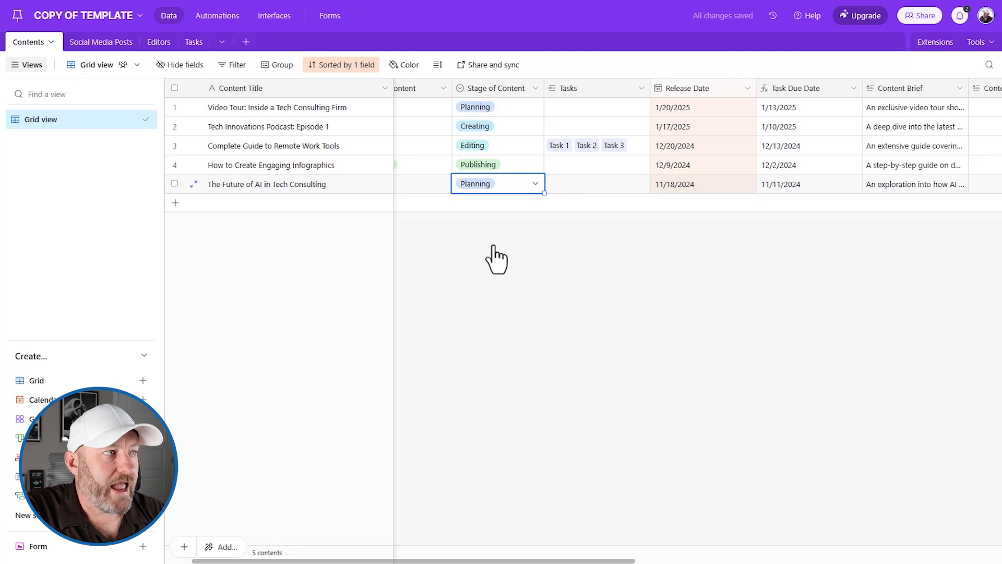
left_click(500, 193)
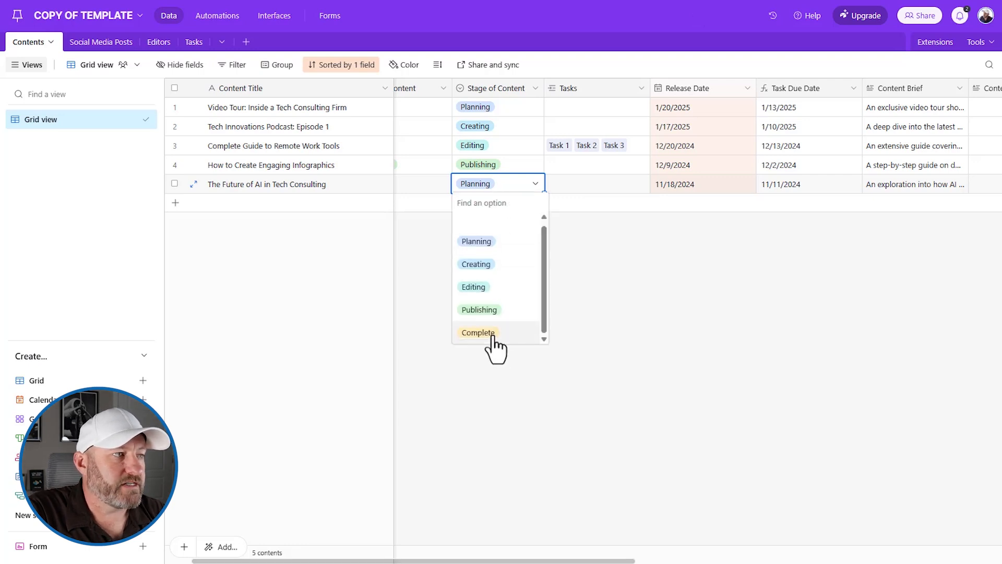
left_click(495, 334)
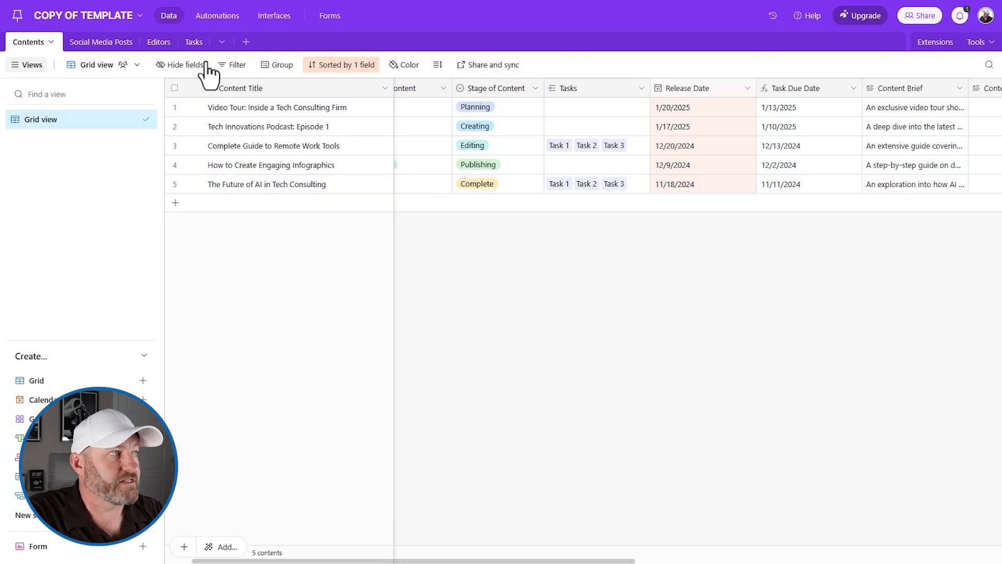
- Group the records in the Tasks table by the Contents field
left_click(194, 43)
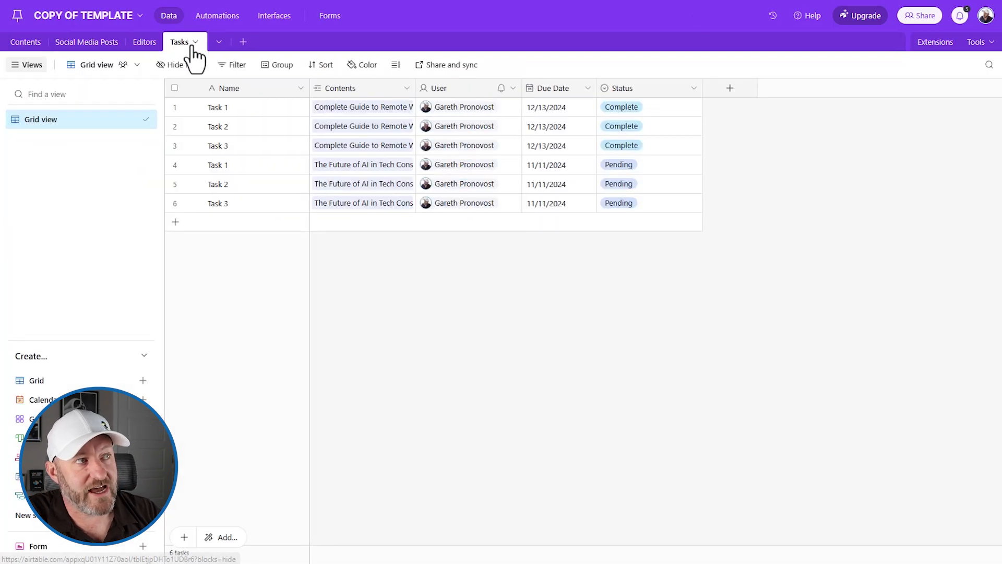
left_click(407, 88)
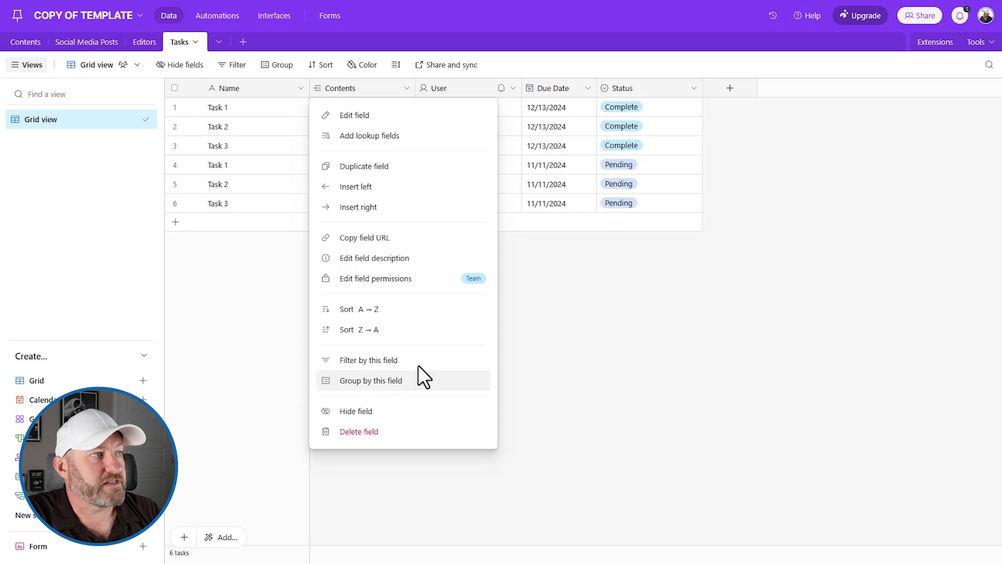
left_click(370, 378)
left_click(614, 385)
left_click(279, 260)
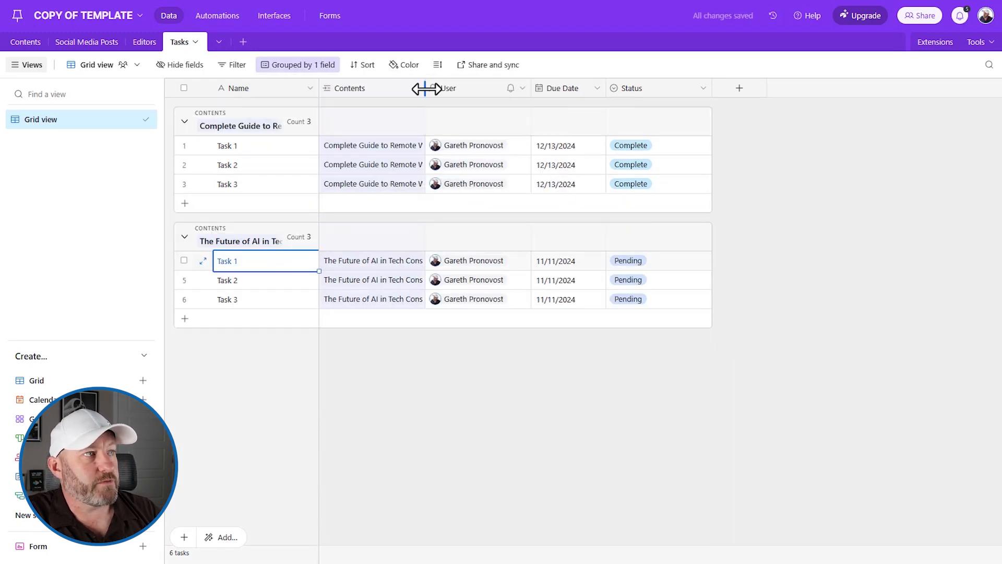
- Widen the Contents column and review the linked content, due date and names of The Future of AI in Tech Consulting's tasks
left_click_drag(426, 88, 510, 89)
left_click(406, 262)
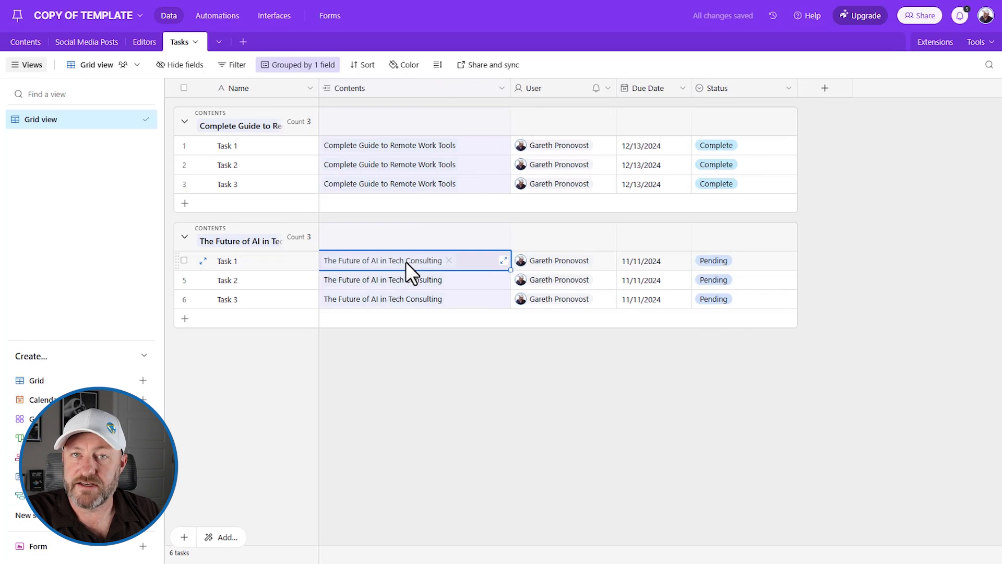
left_click(648, 265)
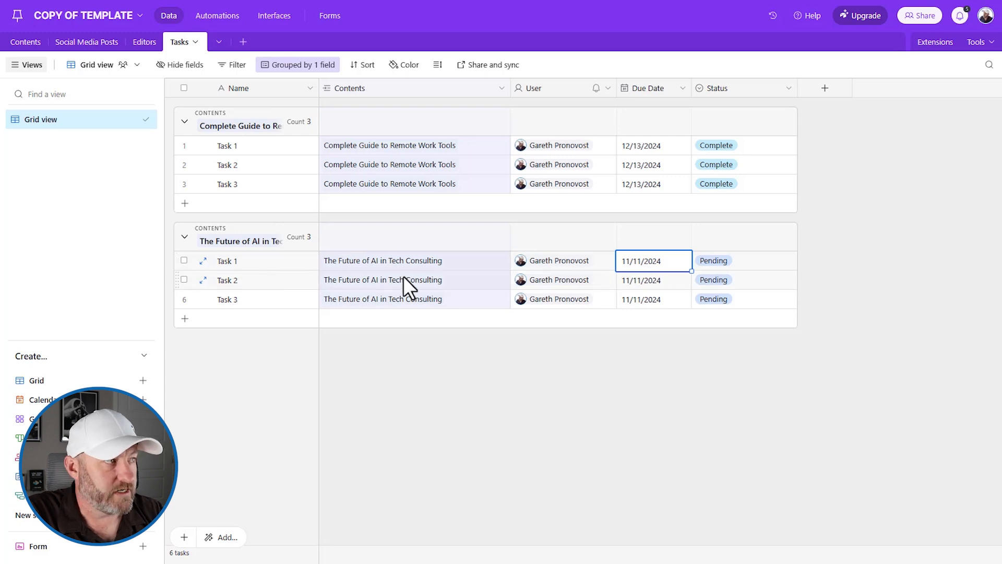
left_click(235, 279)
left_click(237, 302)
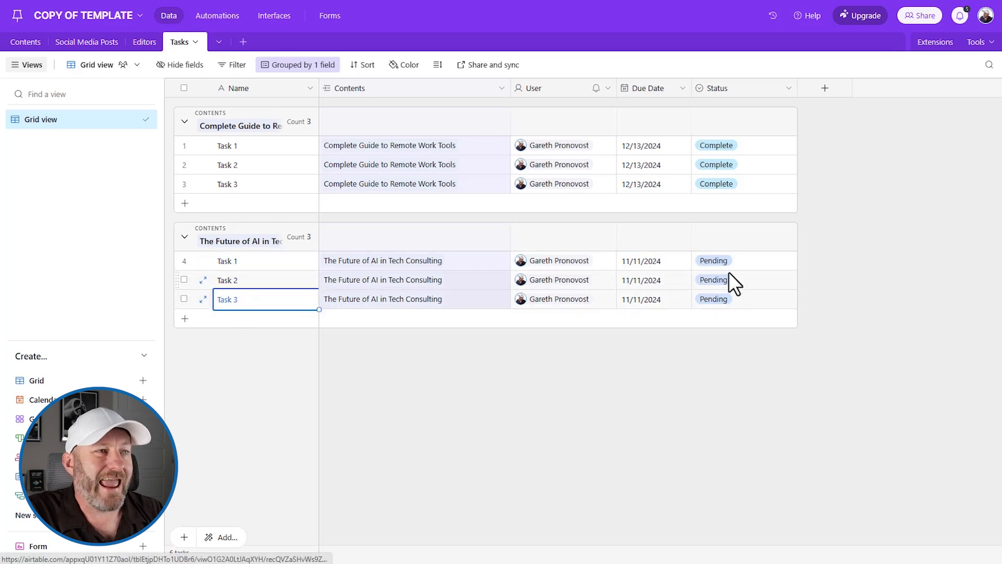